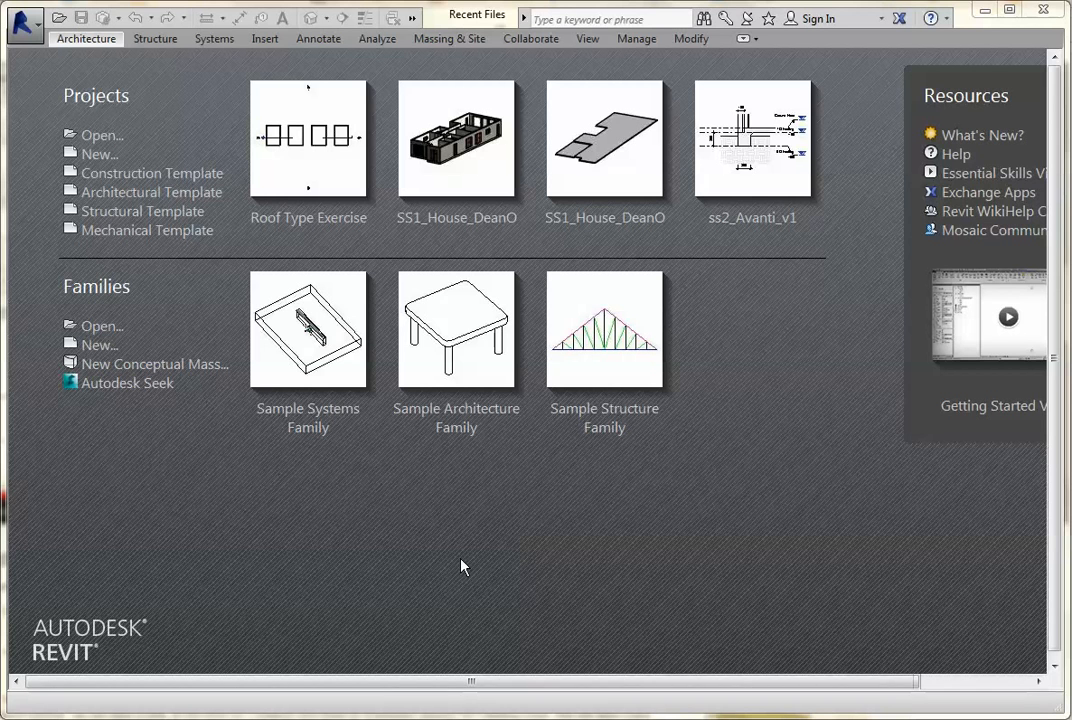
Open the Roof Type Exercise project, look at the model in 3D and return to the Ground Floor floor plan.
left_click(299, 168)
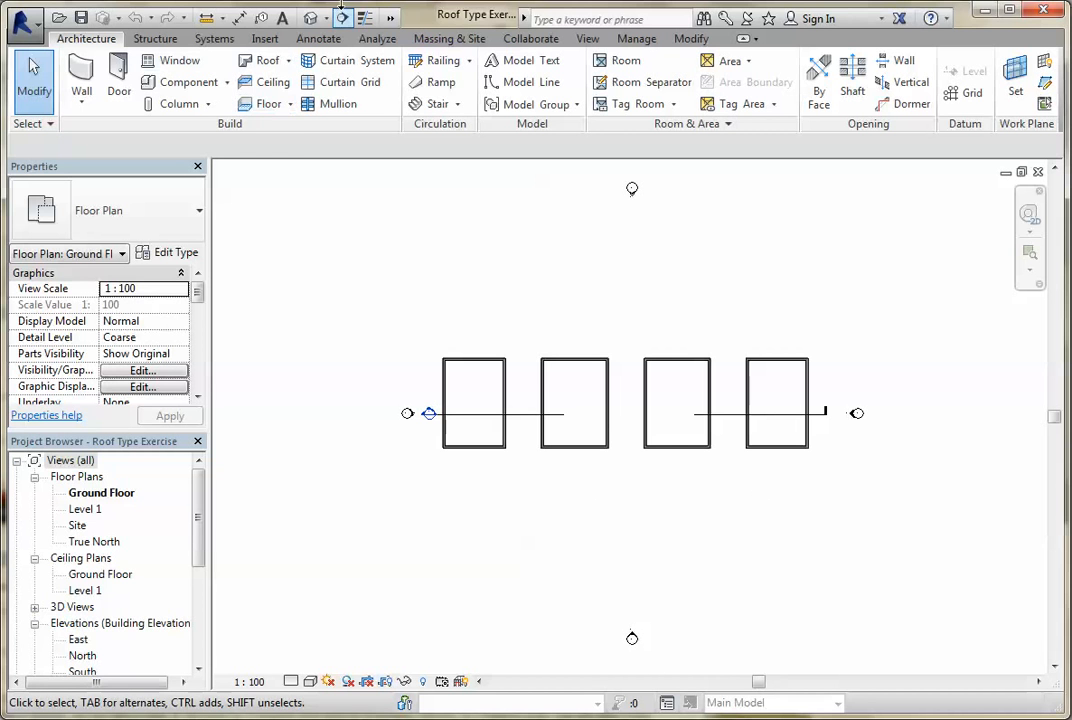
left_click(310, 18)
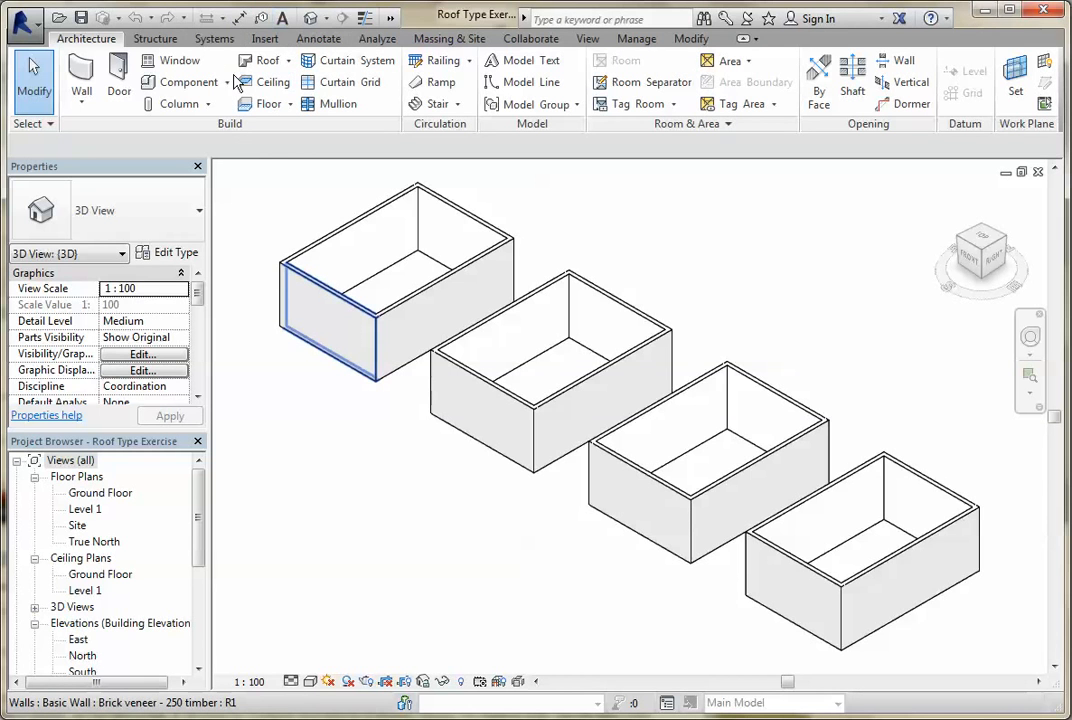
double_click(97, 497)
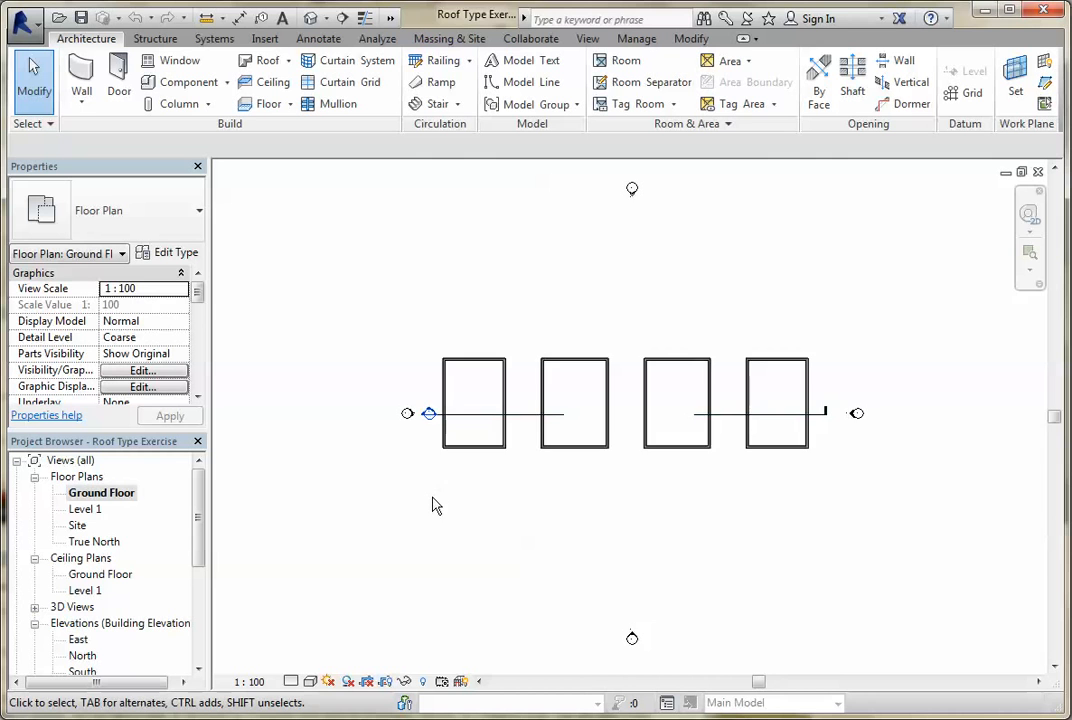
Set the Ground Floor plan's detail level to Fine.
scroll(433, 486, "up", 4)
scroll(364, 268, "up", 2)
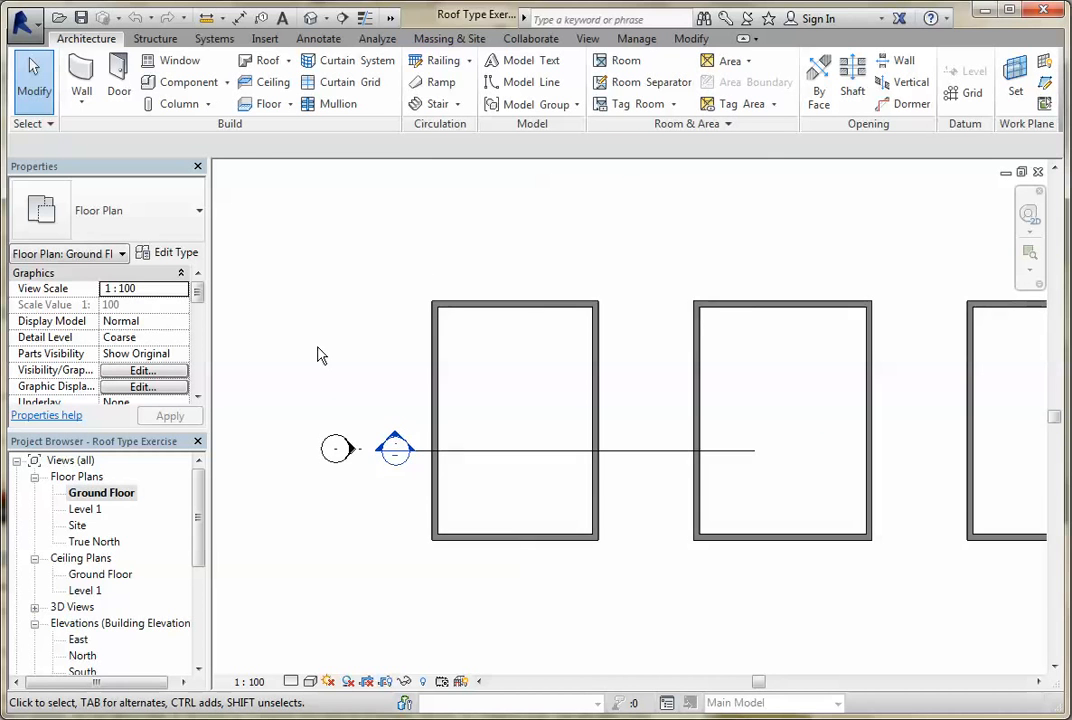
scroll(318, 354, "up", 2)
left_click(290, 681)
left_click(308, 660)
scroll(866, 639, "down", 1)
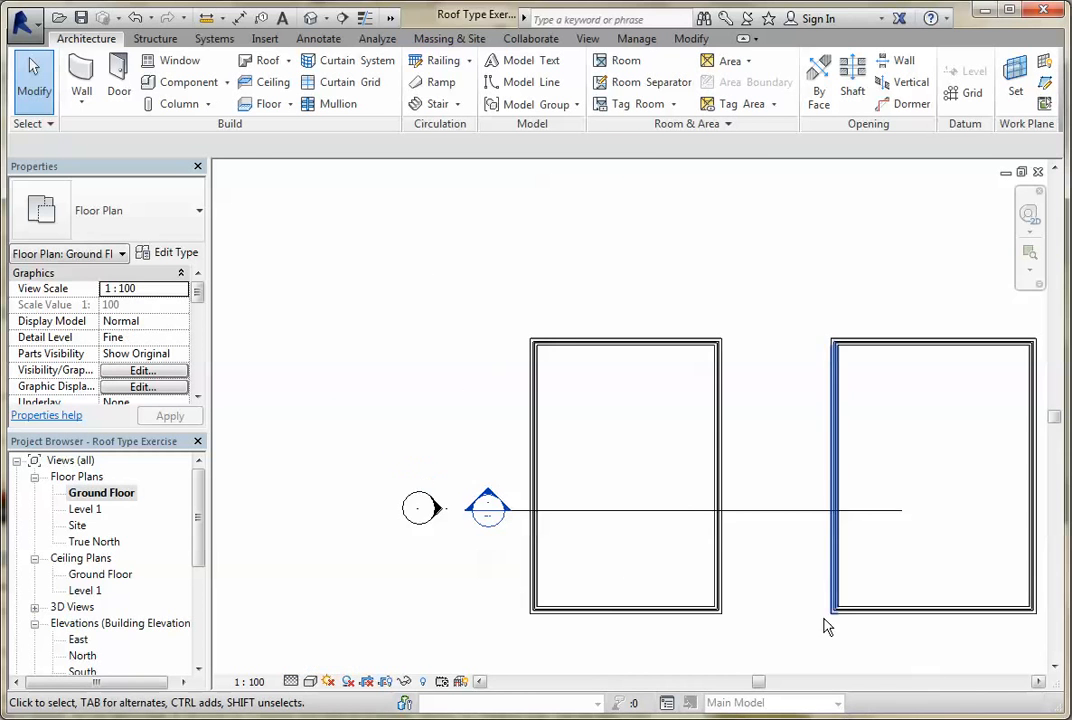
scroll(809, 629, "up", 1)
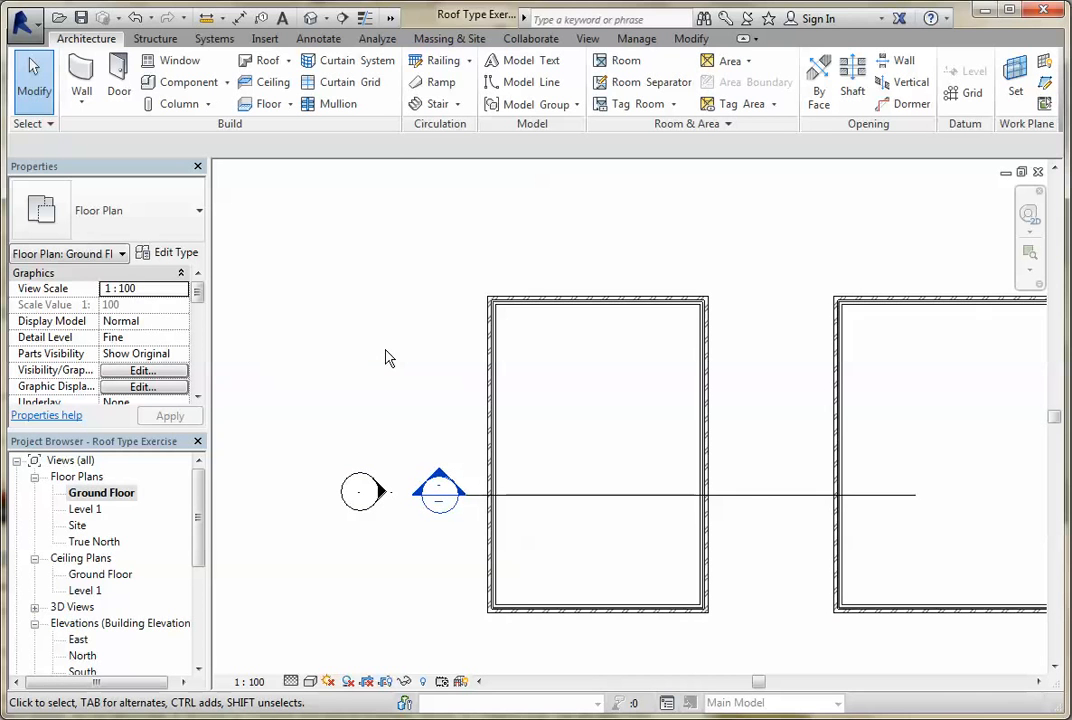
Start a Roof by Footprint on Level 1 that picks walls with a 450 overhang and a defined slope.
left_click(289, 61)
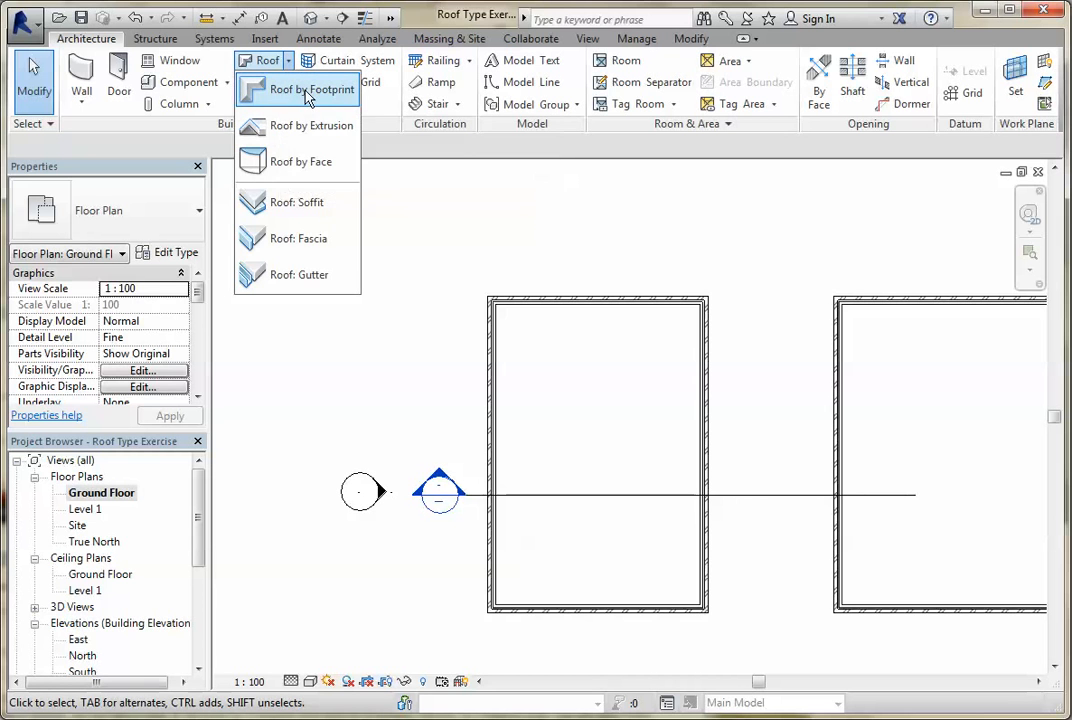
left_click(288, 96)
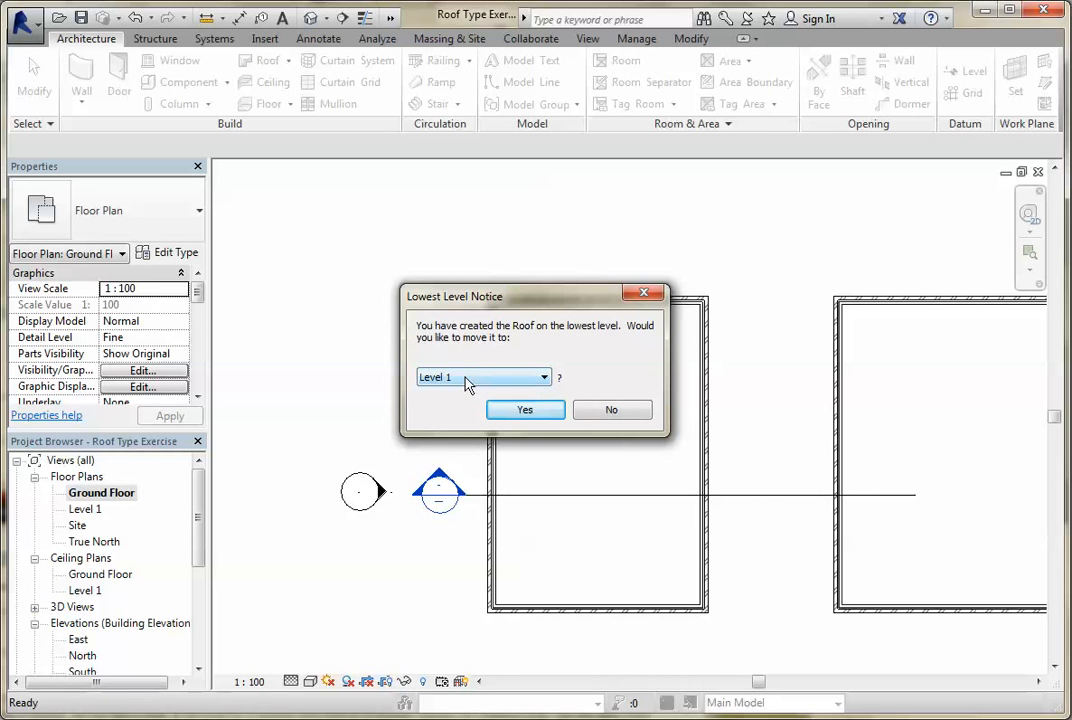
left_click(545, 421)
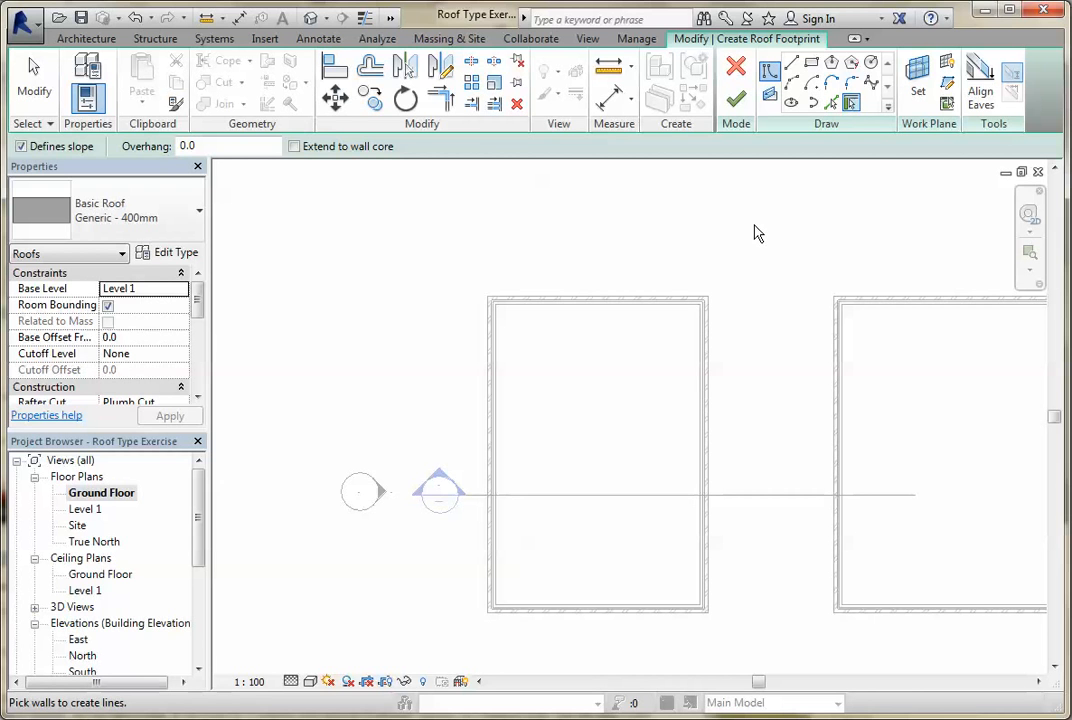
left_click(850, 104)
left_click(205, 146)
type("45")
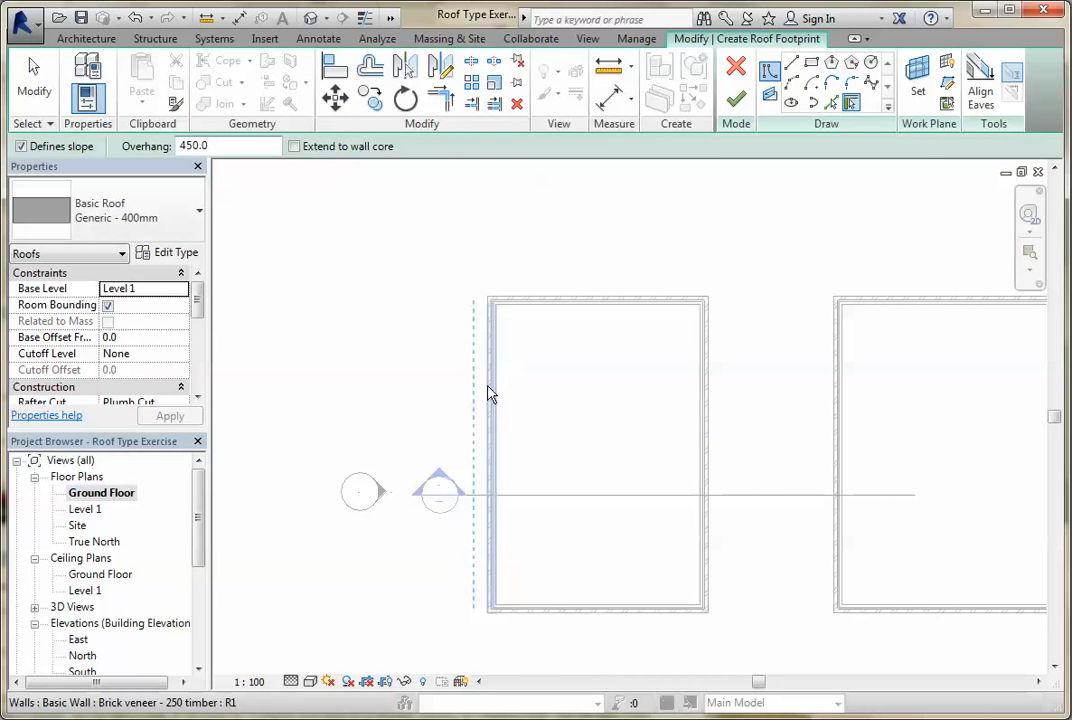
Create the roof footprint from all four walls of the westernmost building.
left_click(488, 393)
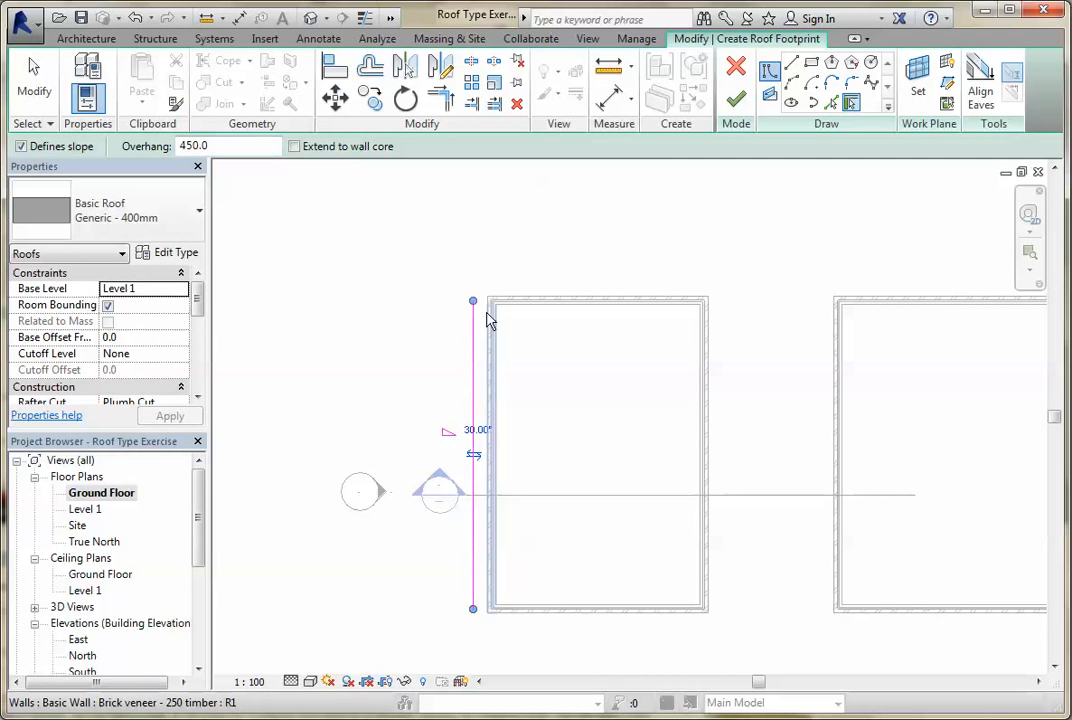
left_click(536, 305)
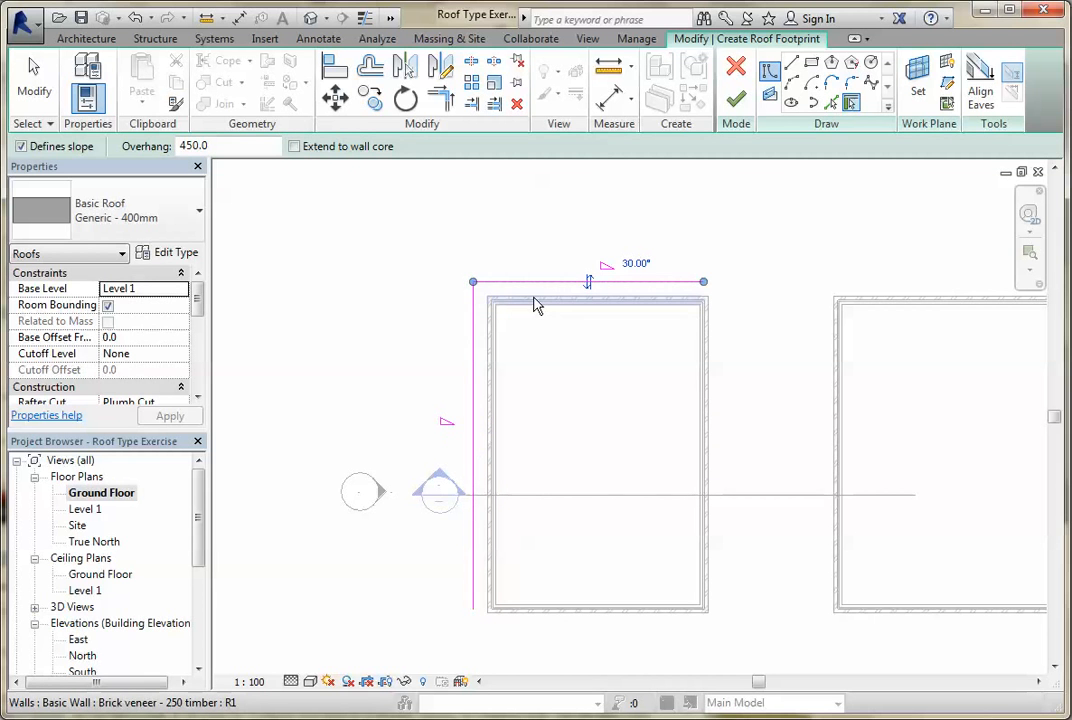
left_click(705, 359)
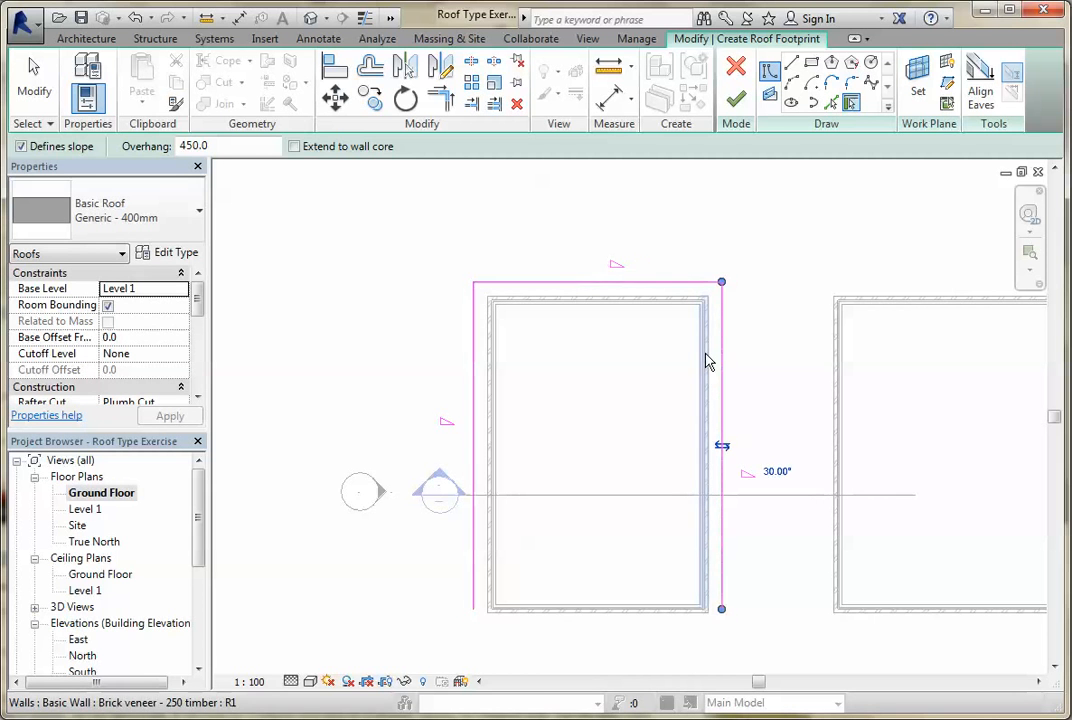
left_click(640, 619)
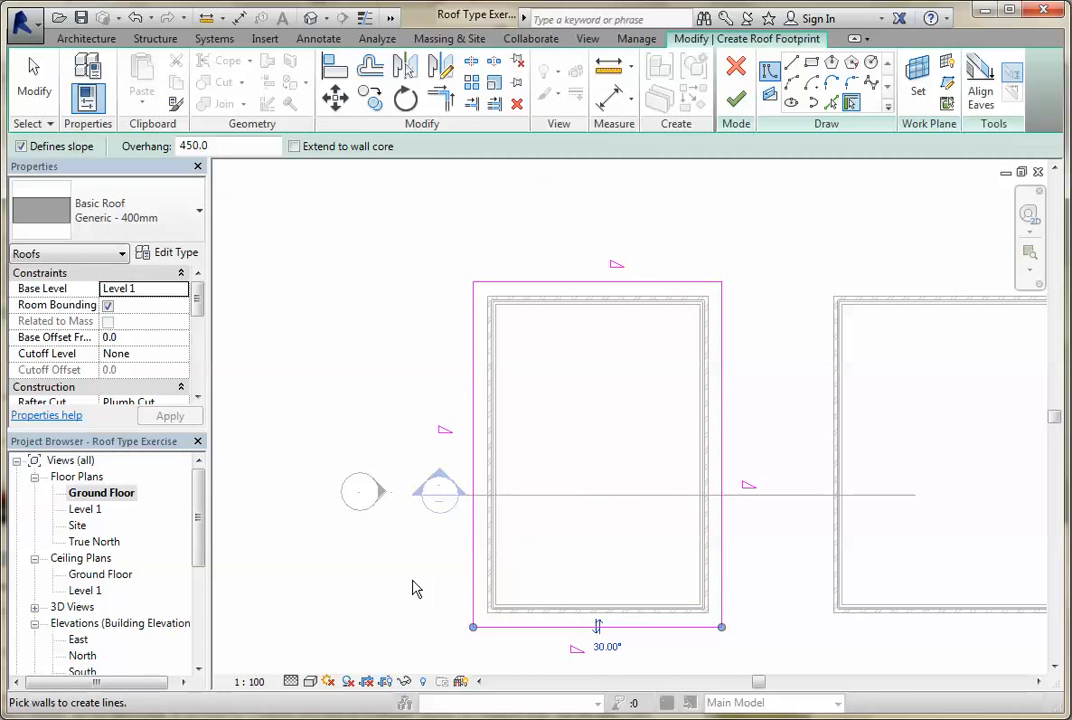
left_click(597, 627)
left_click(599, 591)
left_click(573, 652)
left_click(514, 638)
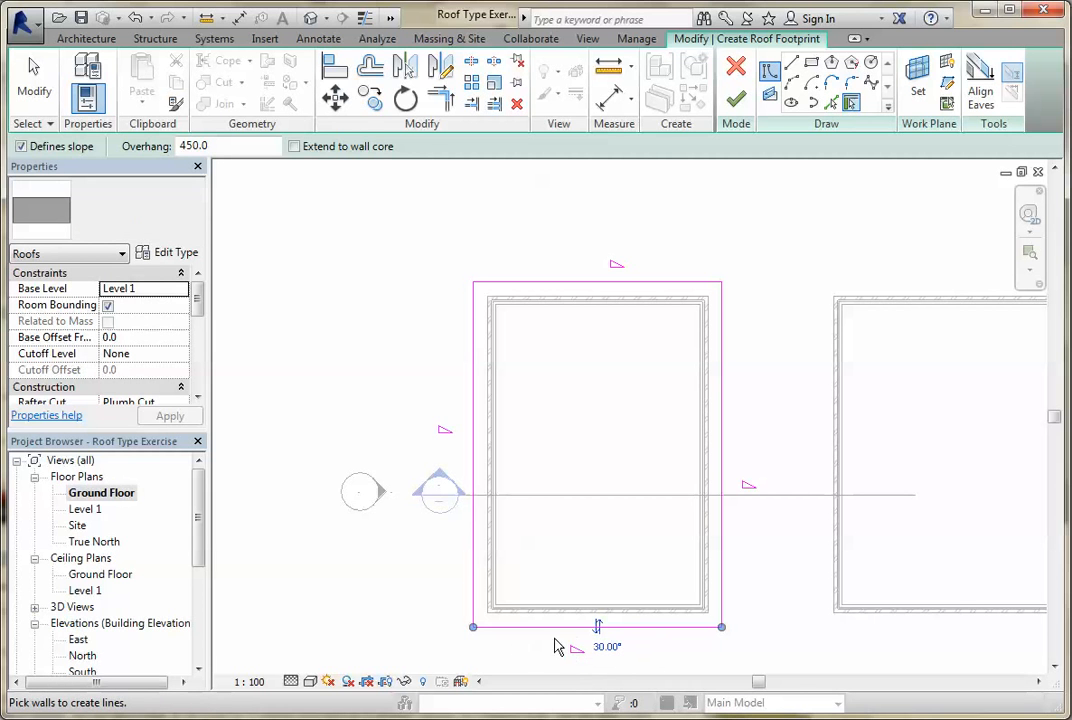
left_click(578, 657)
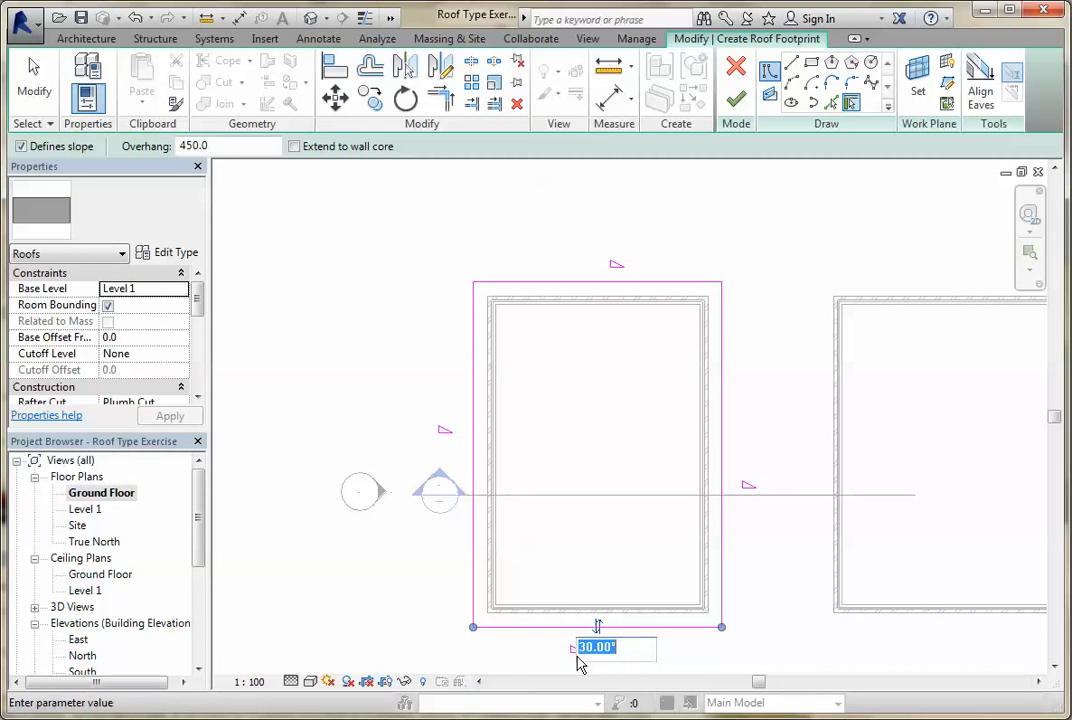
left_click(527, 665)
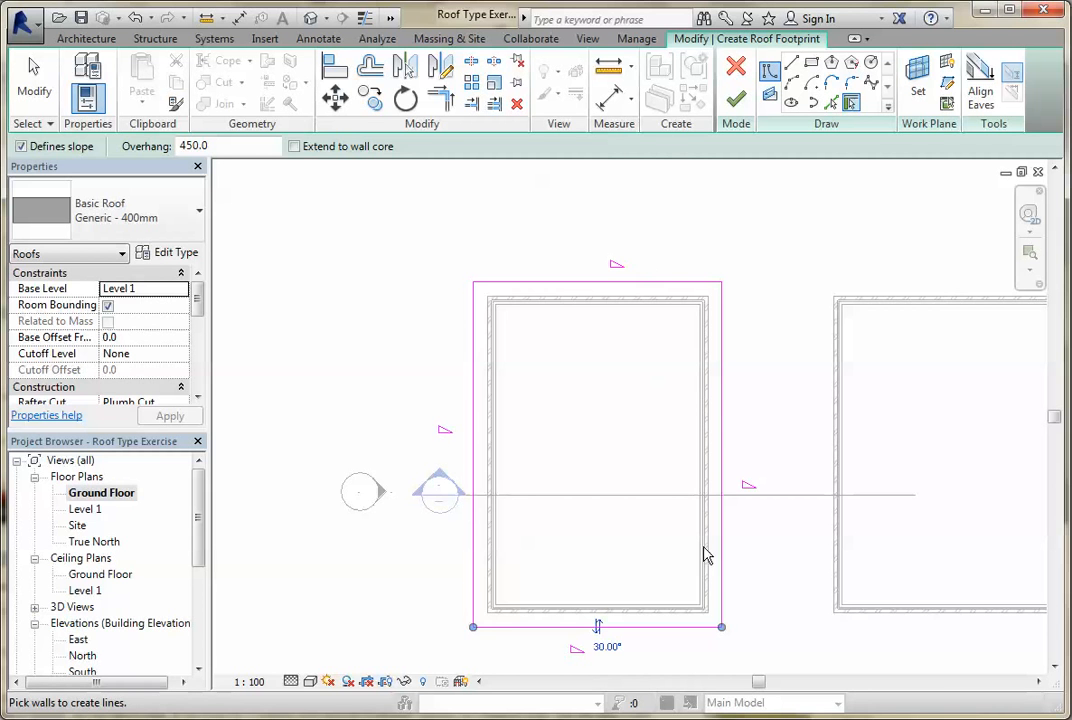
Set the slope of all four roof footprint lines to 25° and finish the roof.
middle_click_drag(797, 596, 703, 561)
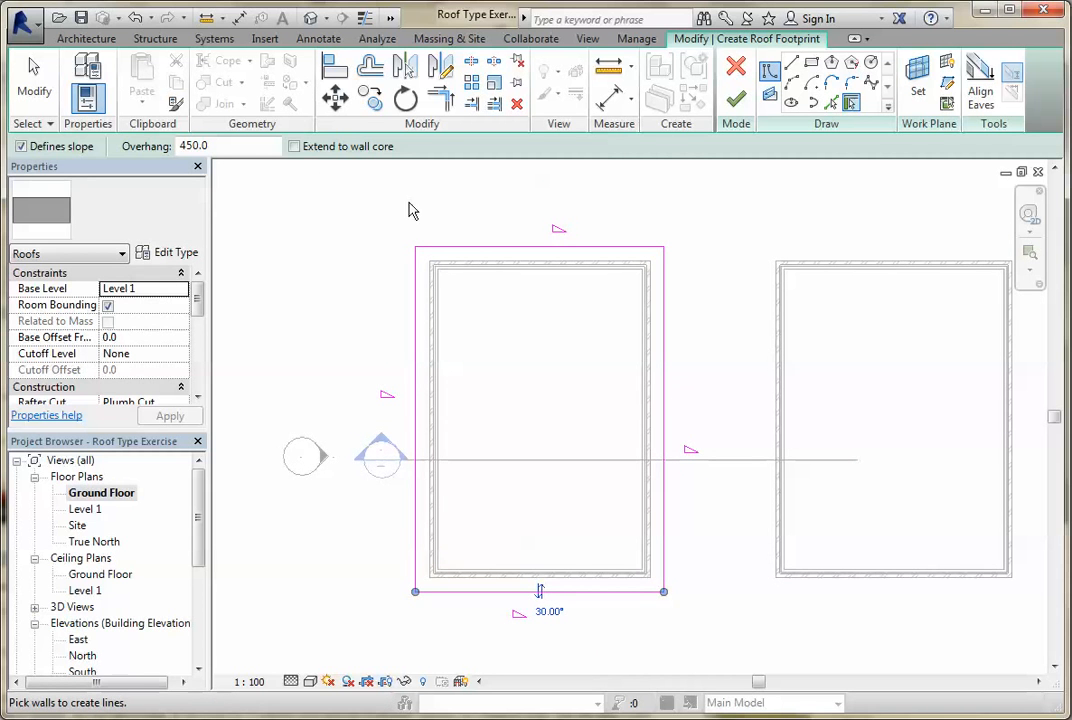
key("Escape")
key("Escape")
key("Escape")
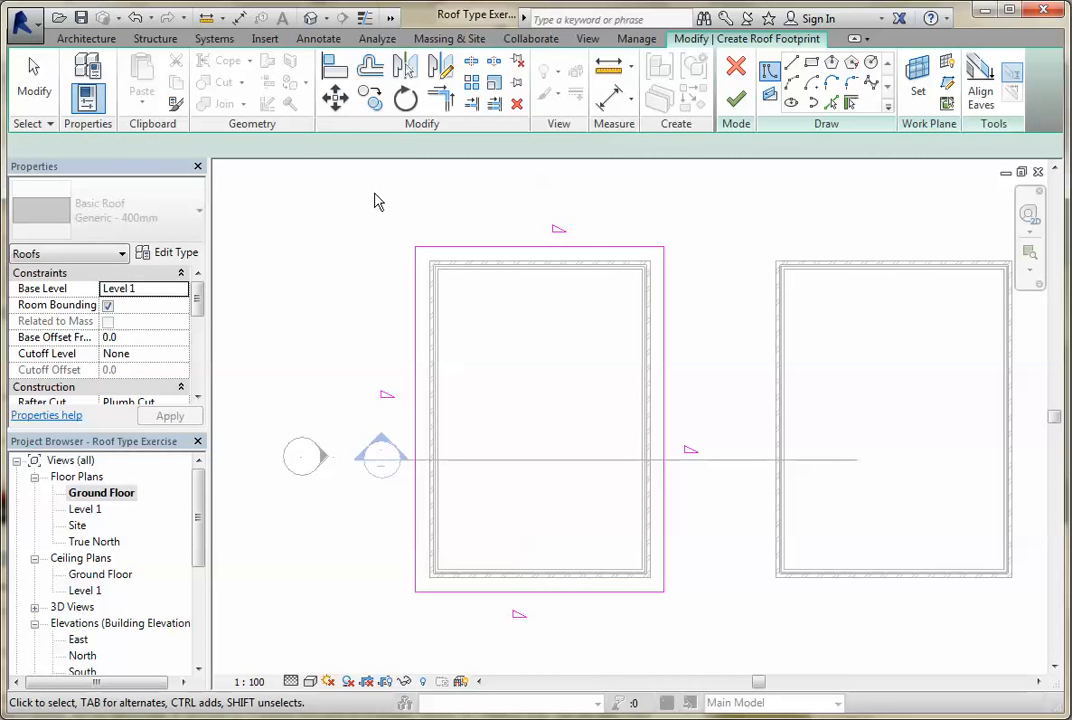
mouse_move(363, 198)
left_mouse_down()
mouse_move(598, 455)
mouse_move(718, 650)
left_mouse_up()
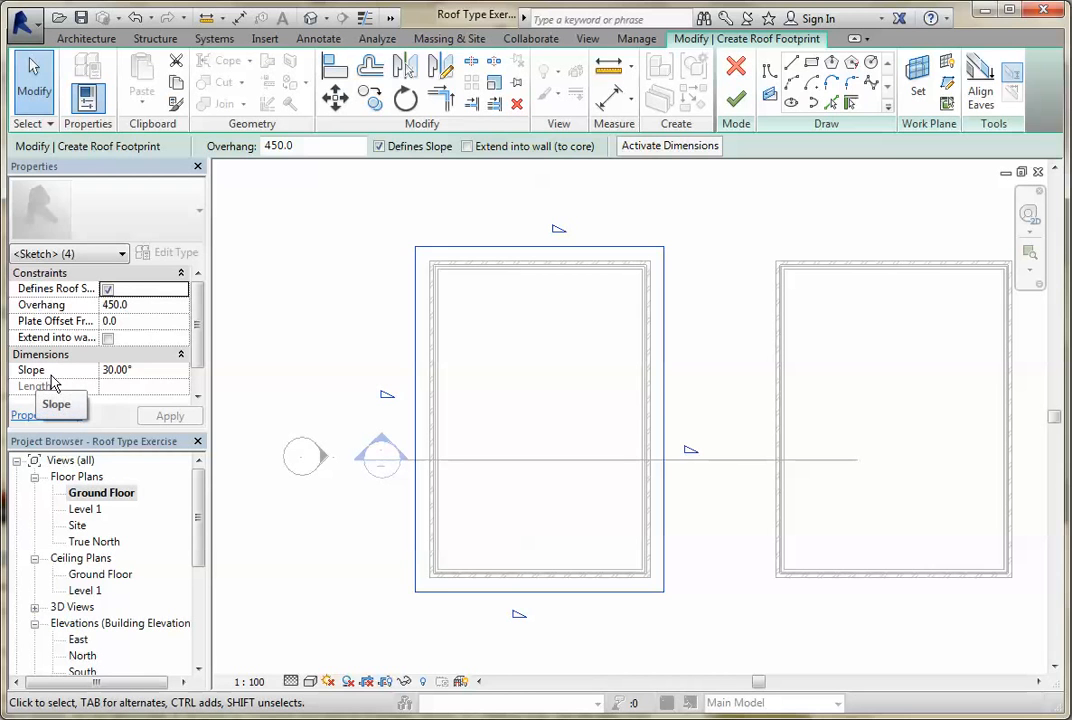
left_click(149, 371)
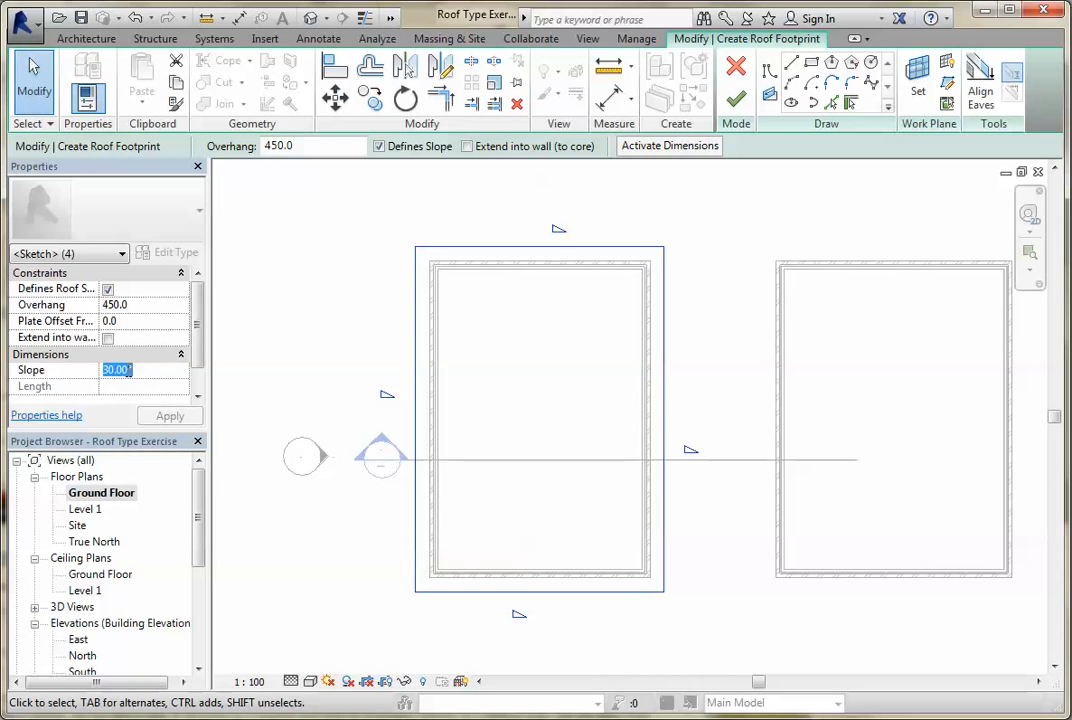
type("25")
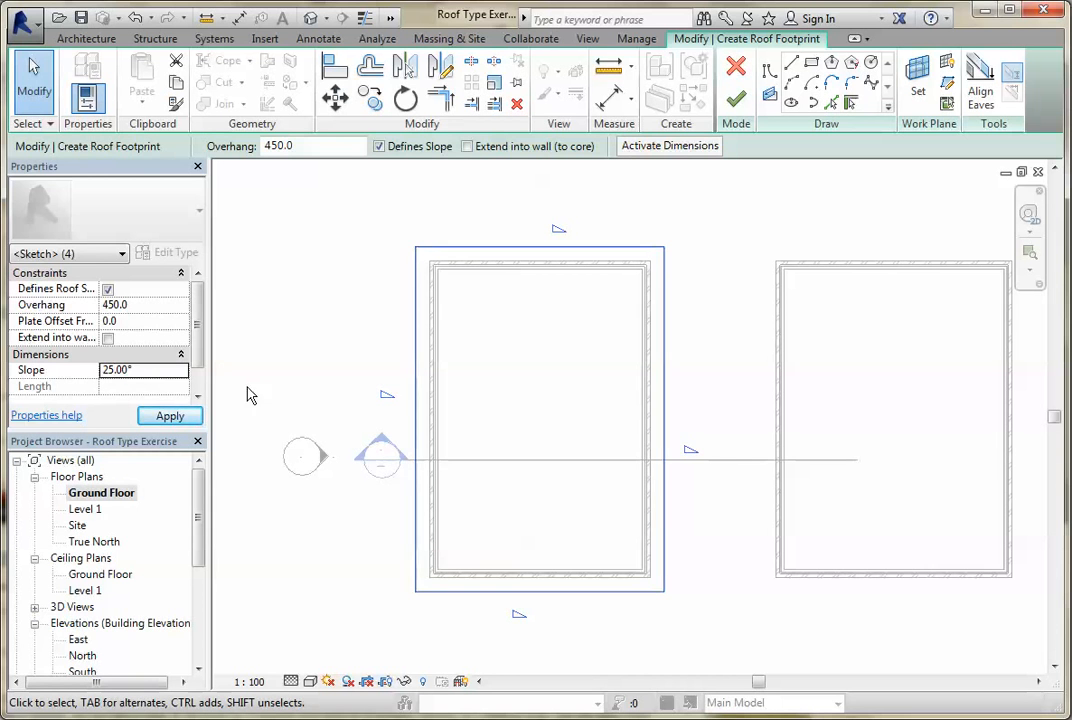
left_click(339, 371)
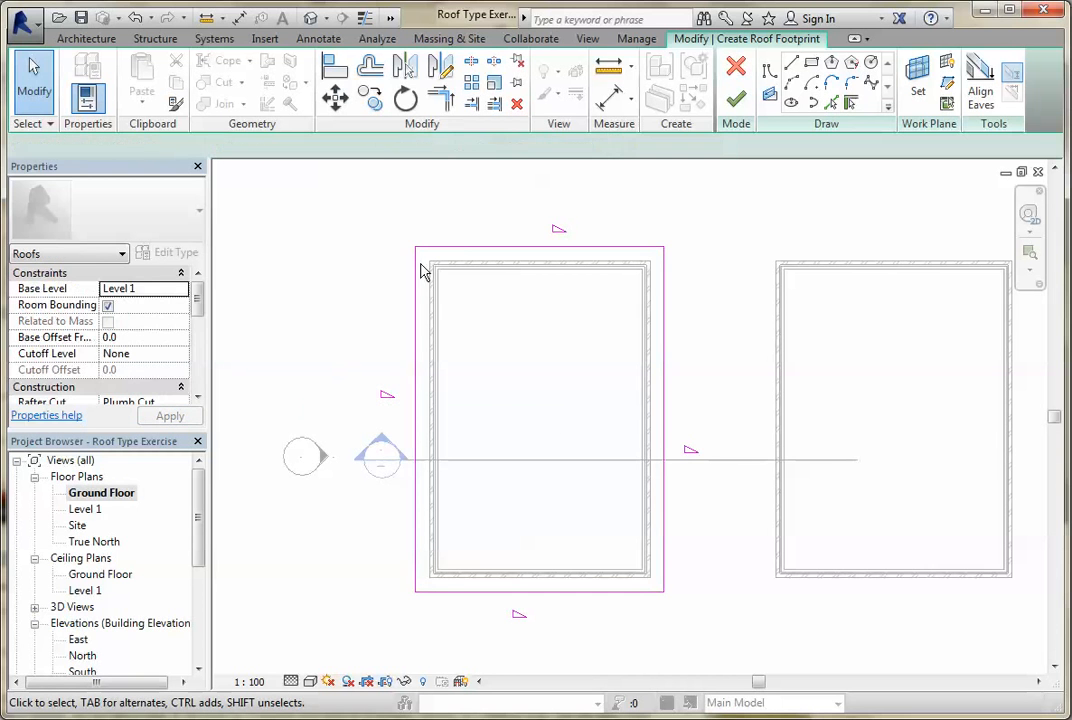
left_click(733, 103)
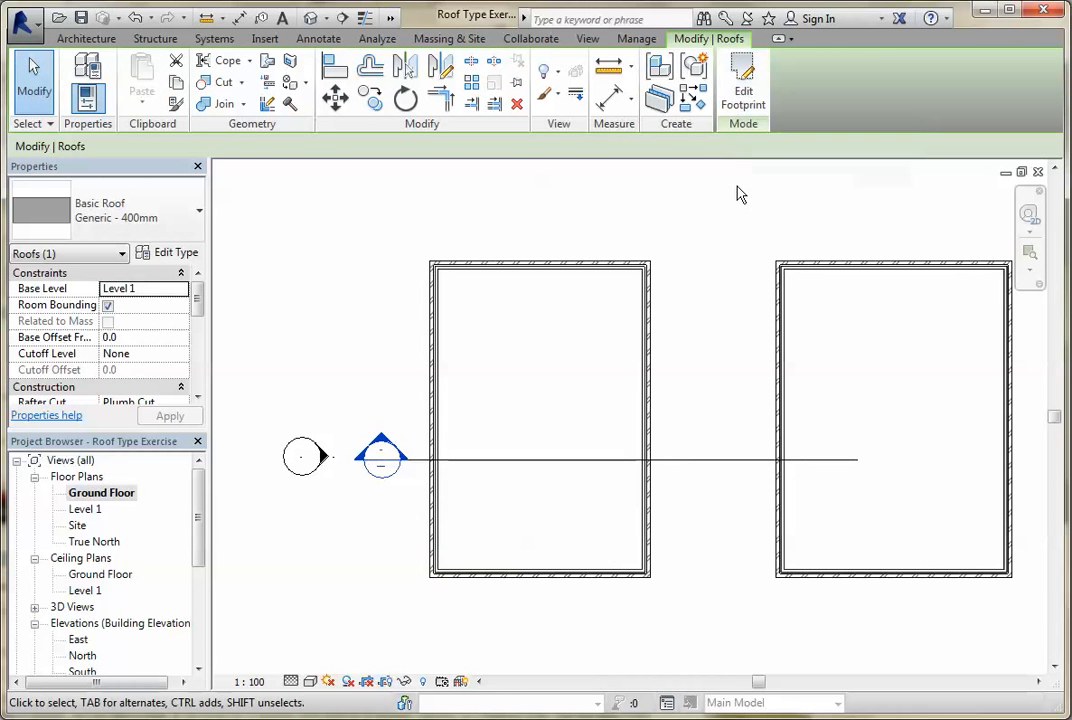
Open the Level 1 floor plan and bring up its view range settings.
left_click(90, 511)
double_click(90, 511)
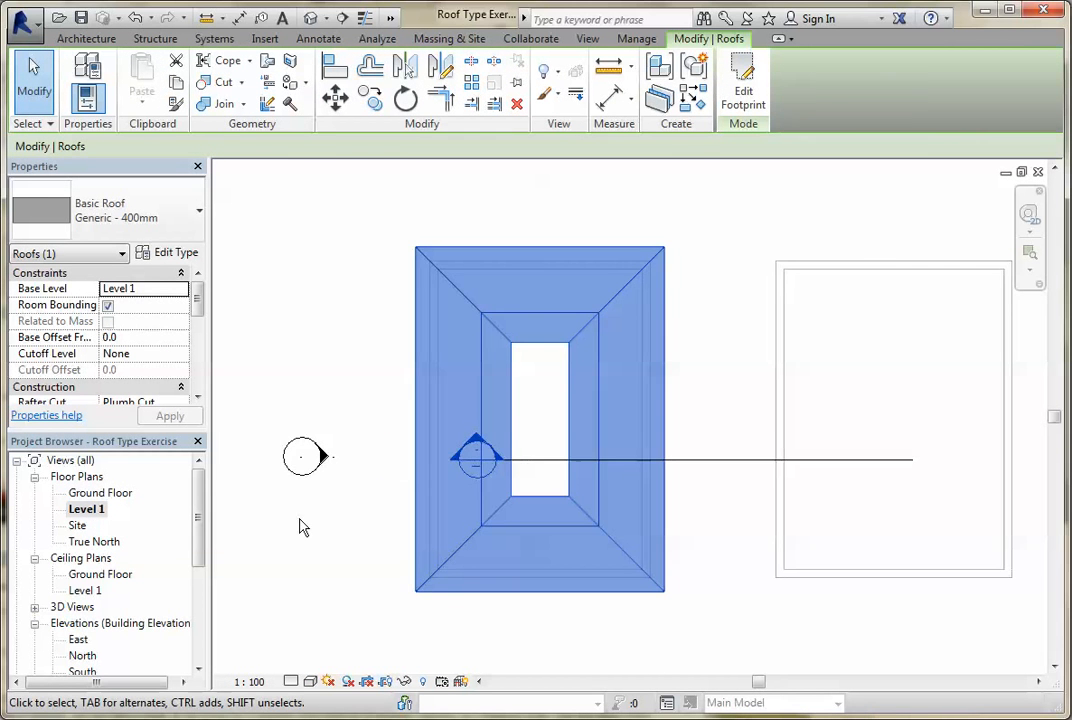
scroll(299, 526, "down", 1)
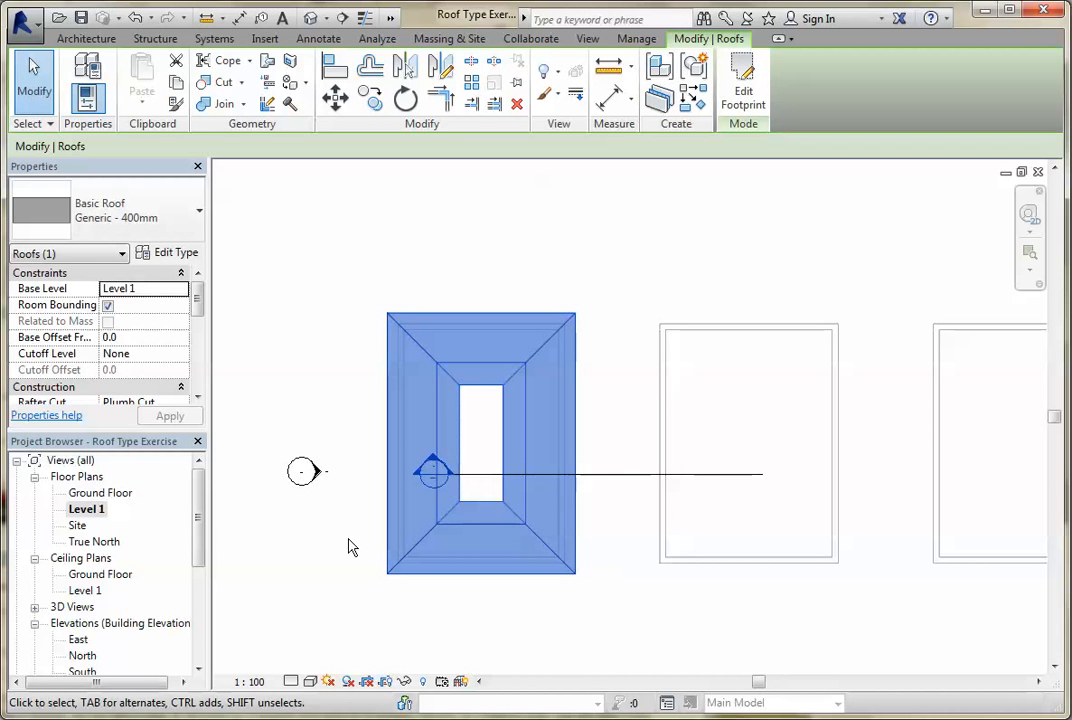
left_click(291, 312)
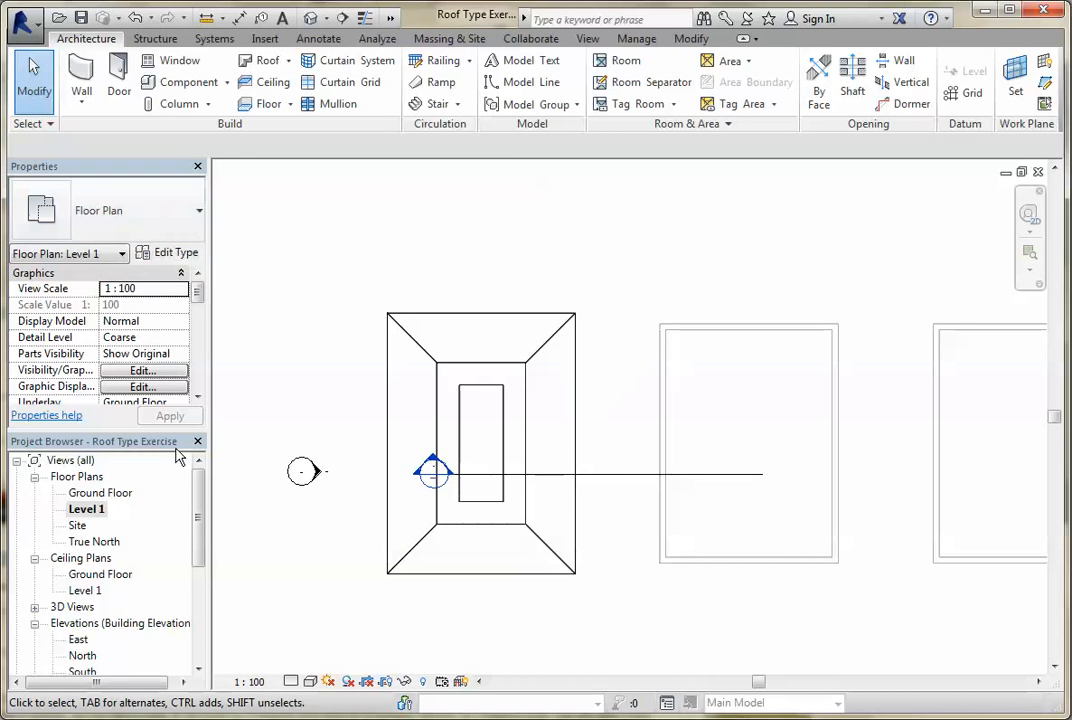
left_click_drag(198, 291, 201, 359)
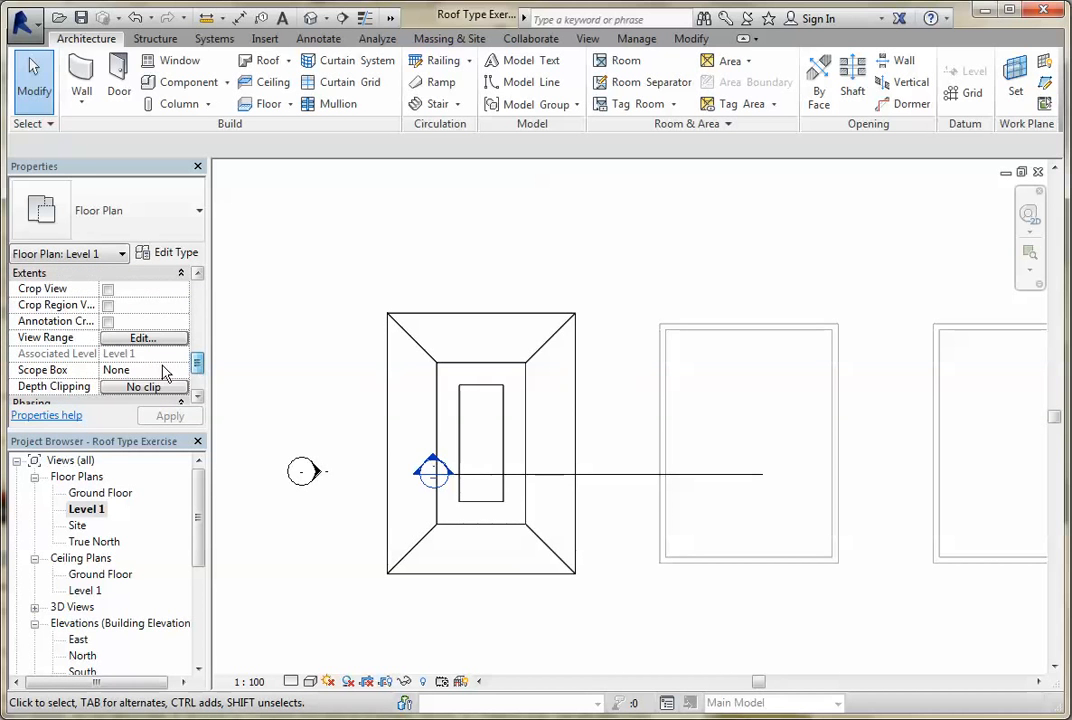
left_click(145, 339)
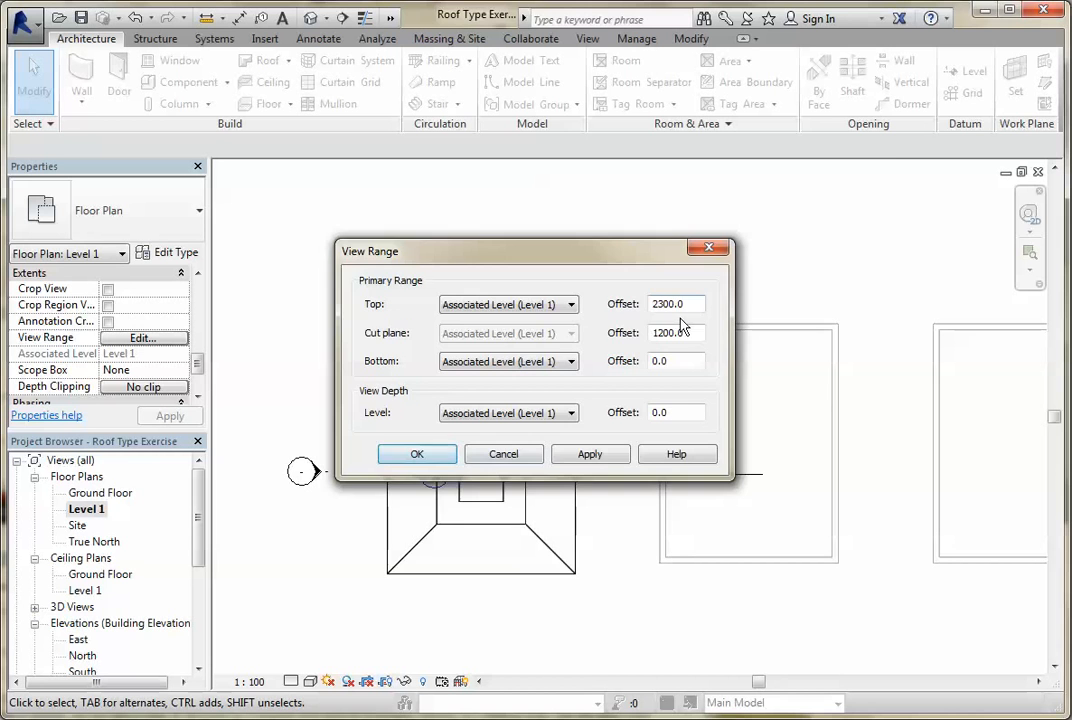
left_click_drag(630, 260, 785, 162)
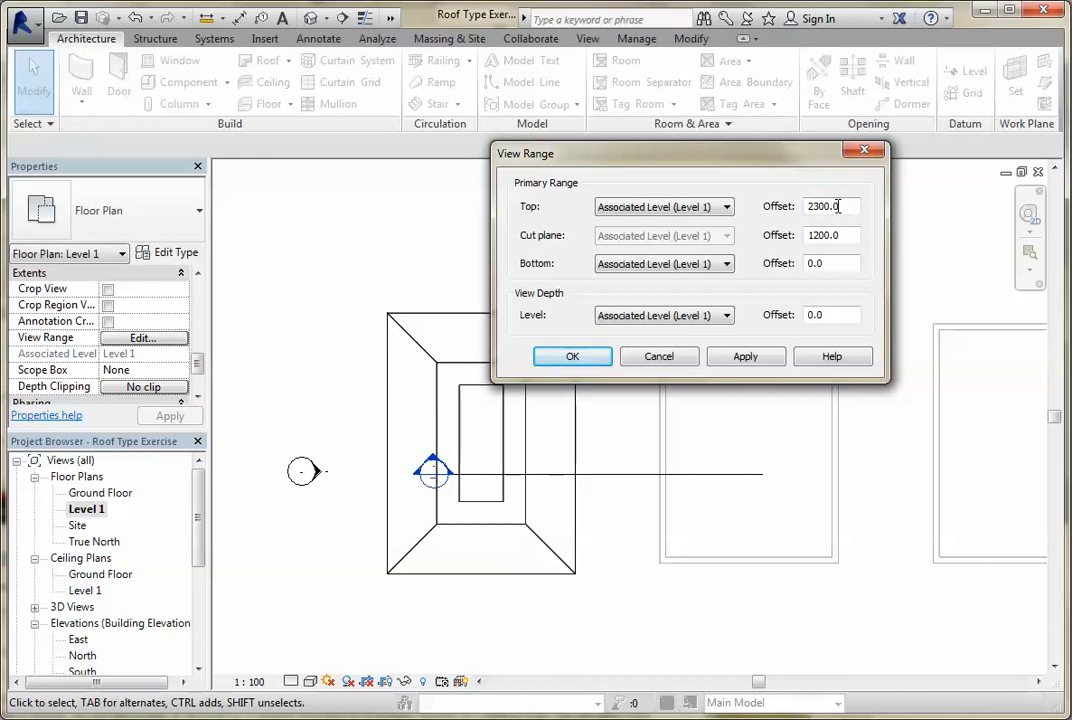
Set the top and cut plane offsets of the Level 1 view range to 4000.
left_click_drag(850, 205, 745, 213)
type("4000")
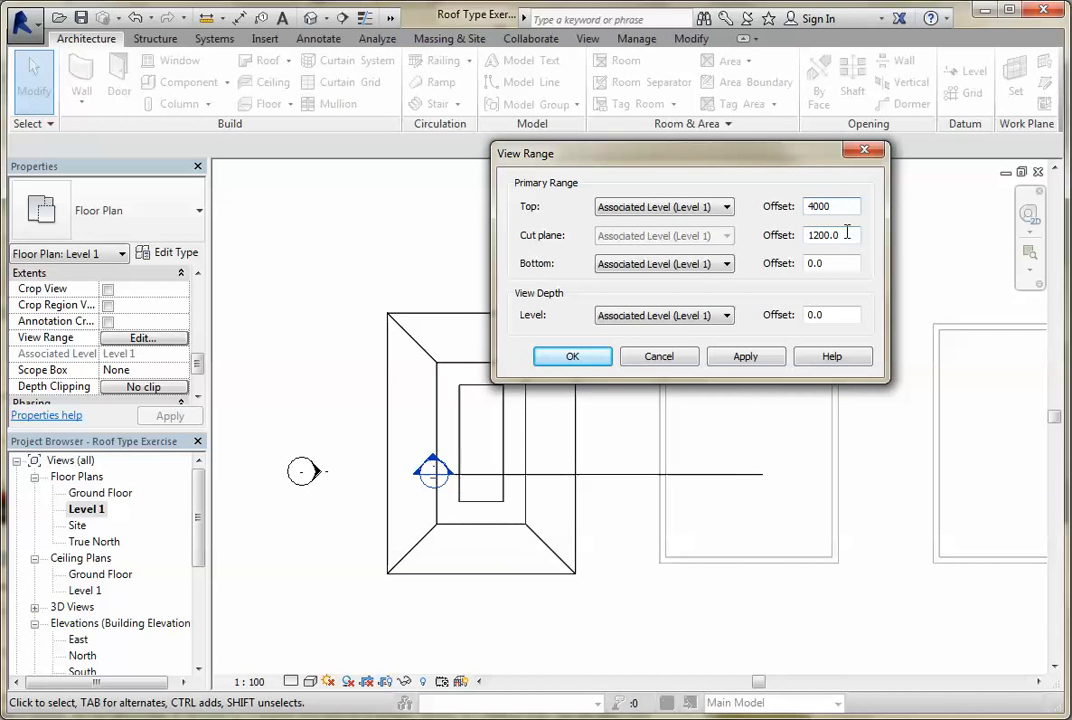
key("Tab")
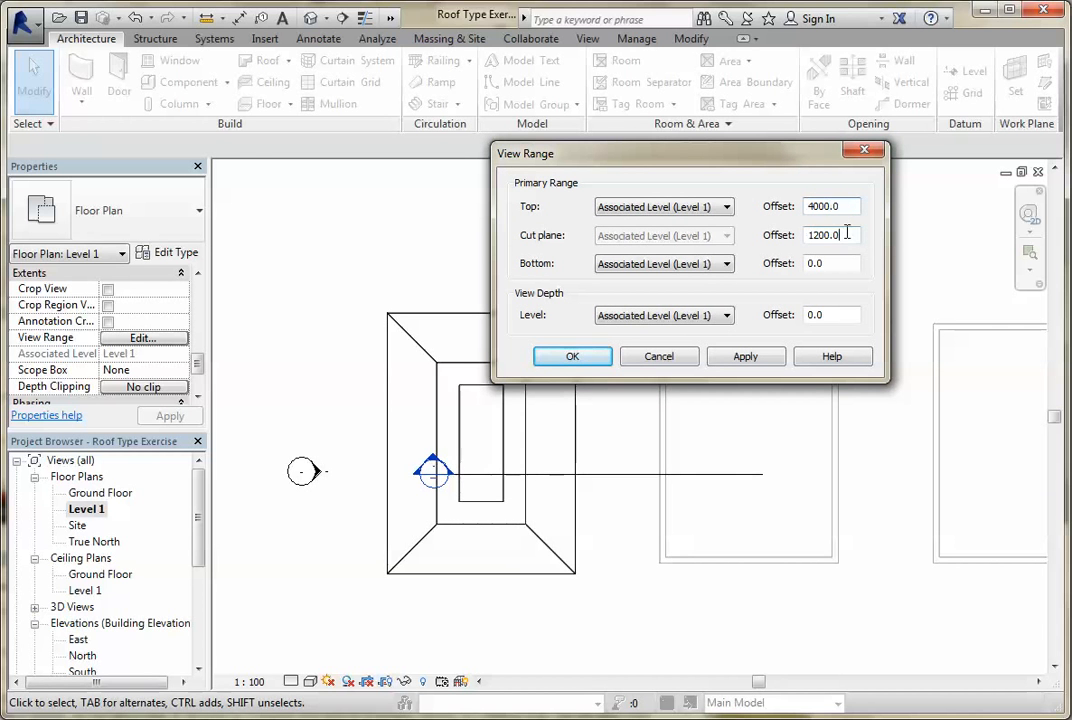
type("4000")
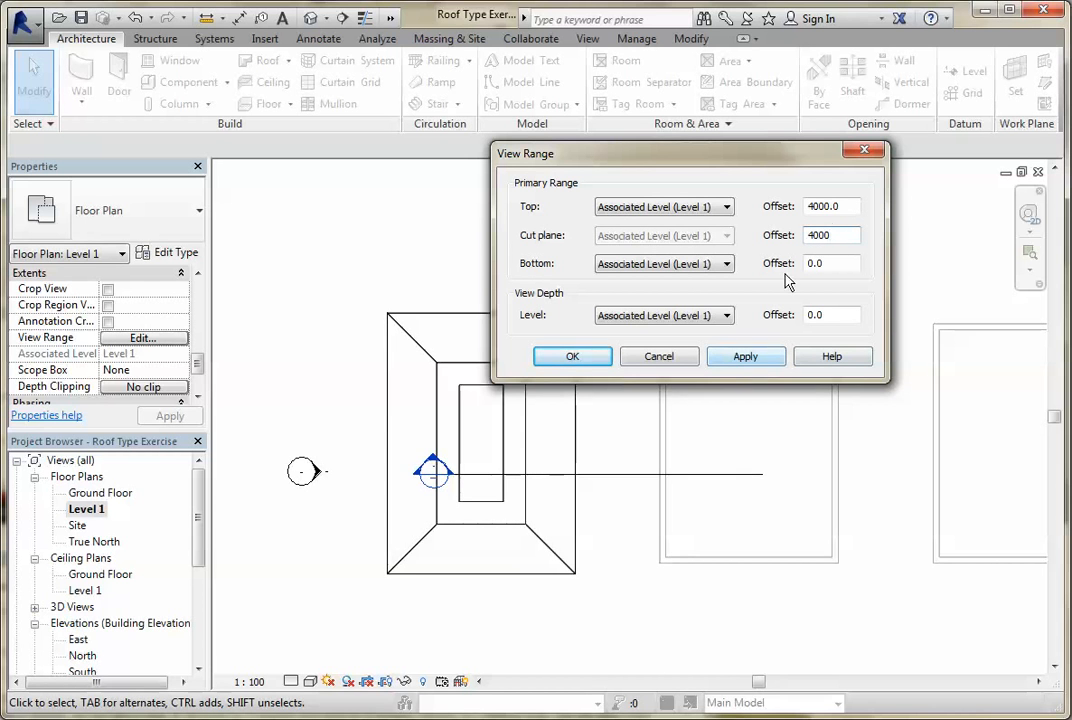
Apply top and cut plane offsets of 5000 to the Level 1 view range and show the model in 3D.
double_click(848, 205)
type("5000")
double_click(850, 236)
type("5000")
left_click(735, 358)
left_click(590, 361)
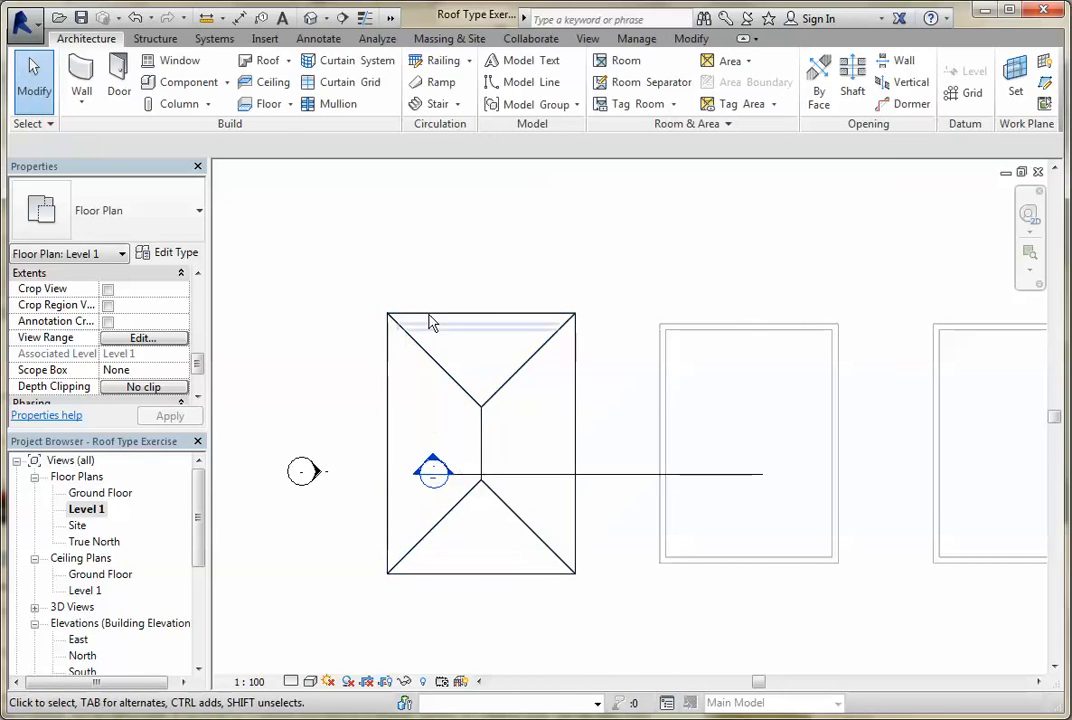
left_click(311, 19)
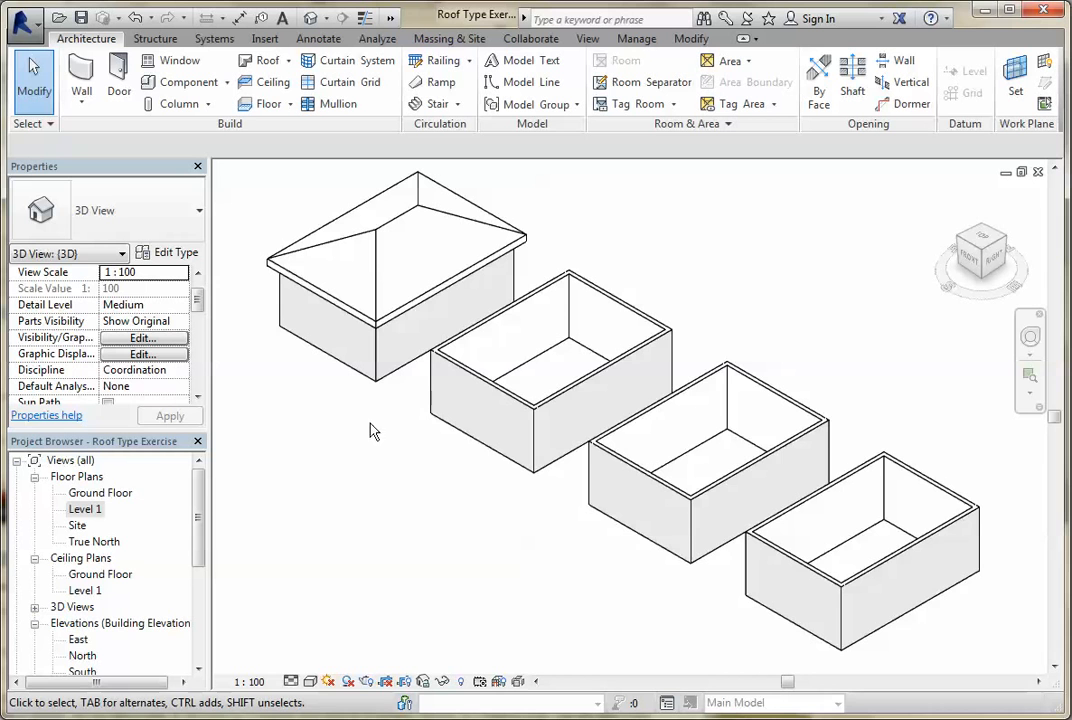
Open the Level 1 floor plan and edit the footprint of the first building's hip roof.
double_click(95, 494)
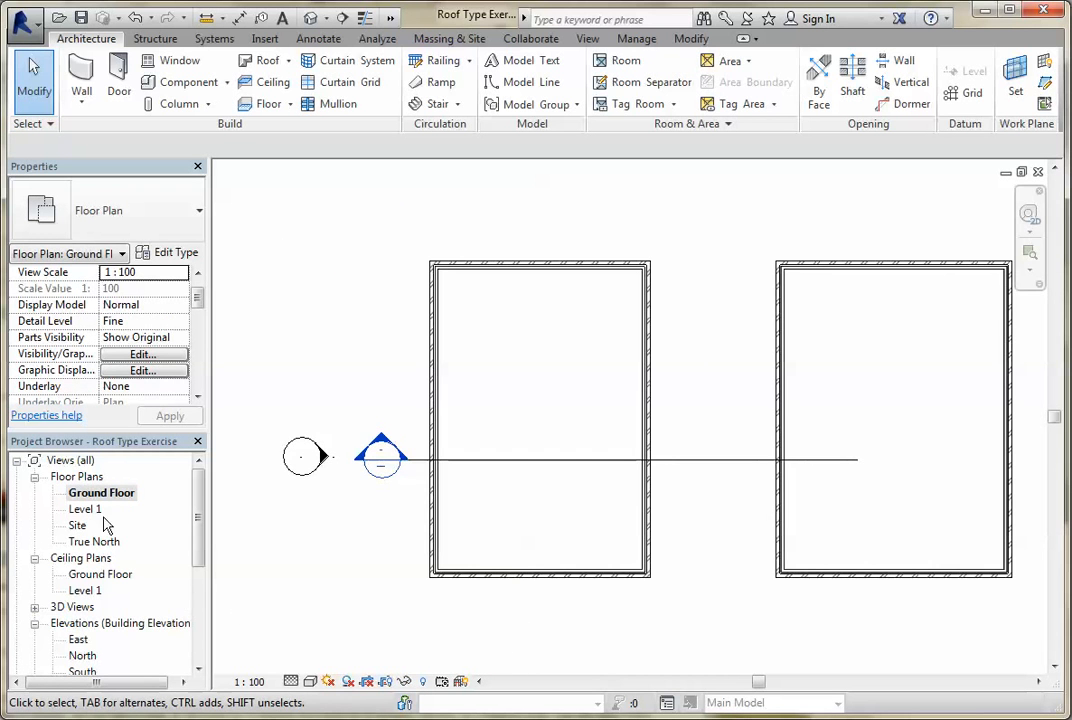
double_click(88, 511)
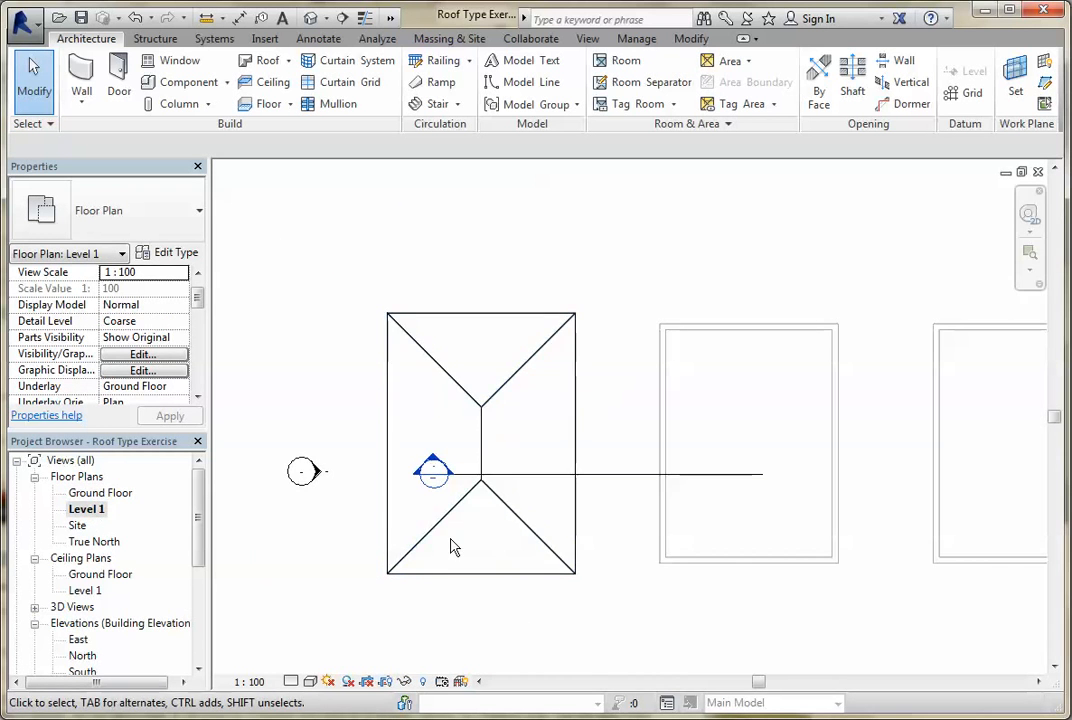
left_click(425, 545)
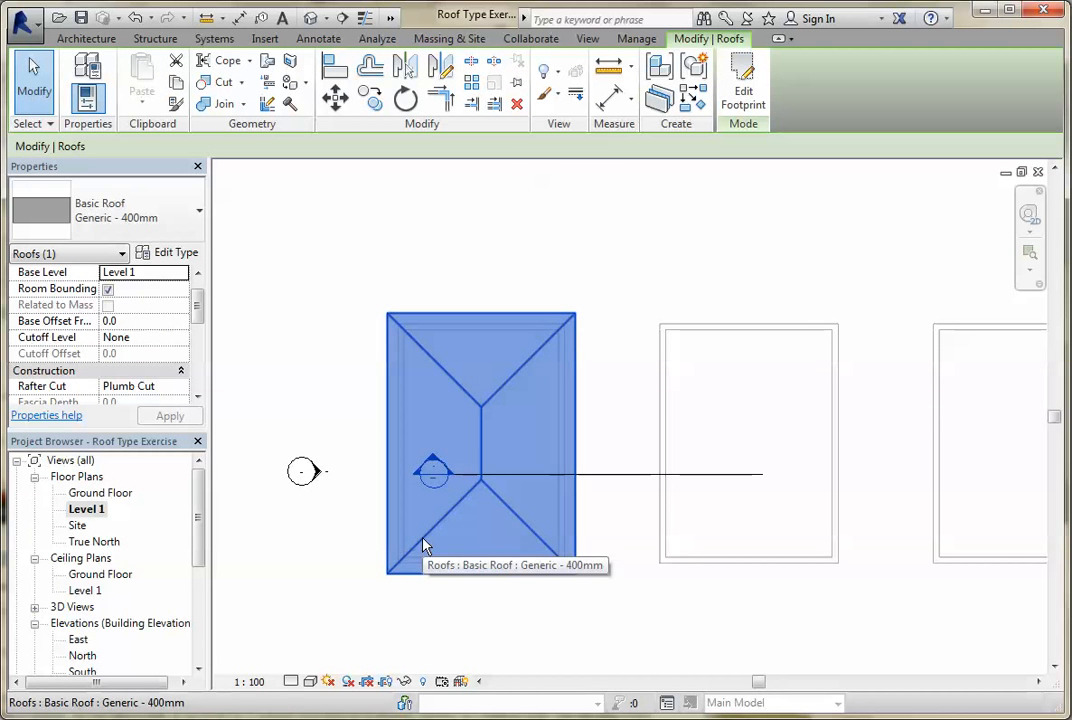
left_click(751, 102)
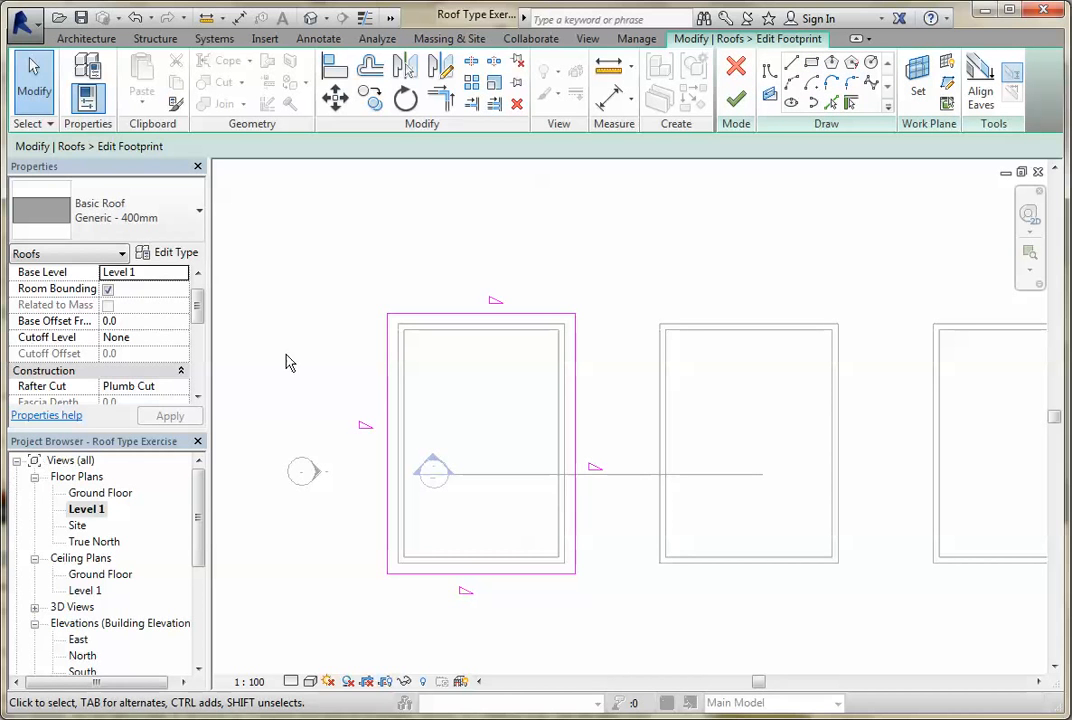
Set the slope of all four footprint lines to 45°, finish the roof and show it in 3D.
mouse_move(345, 280)
left_mouse_down()
mouse_move(627, 646)
mouse_move(617, 634)
left_mouse_up()
left_click(144, 354)
type("45")
left_click(316, 380)
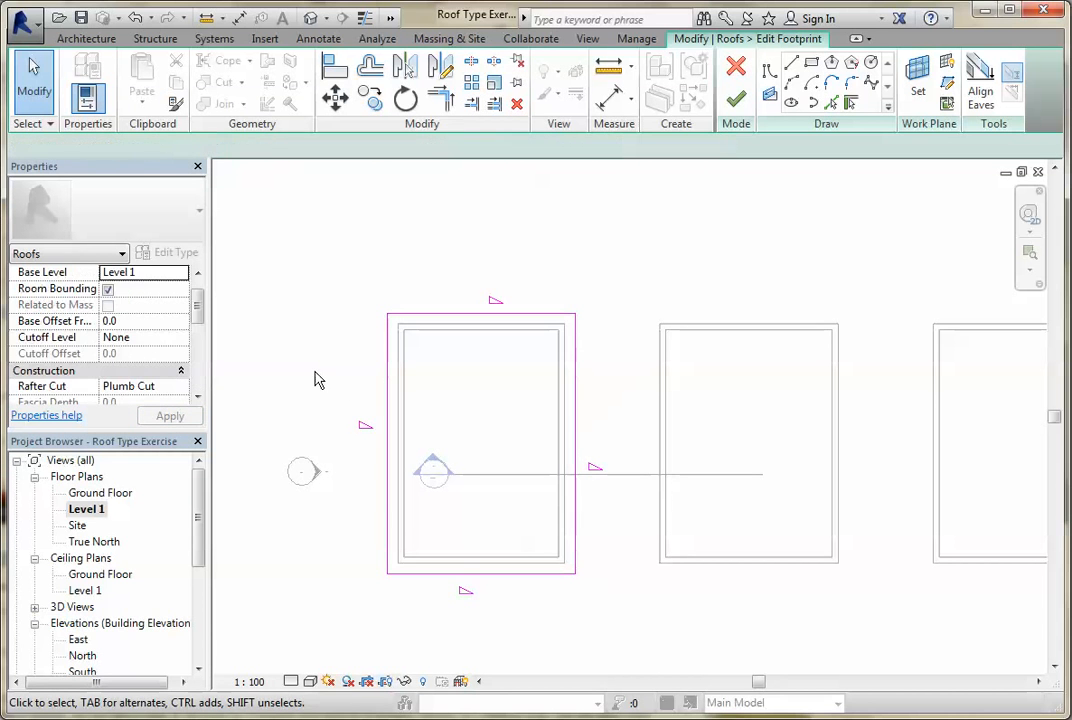
left_click(736, 99)
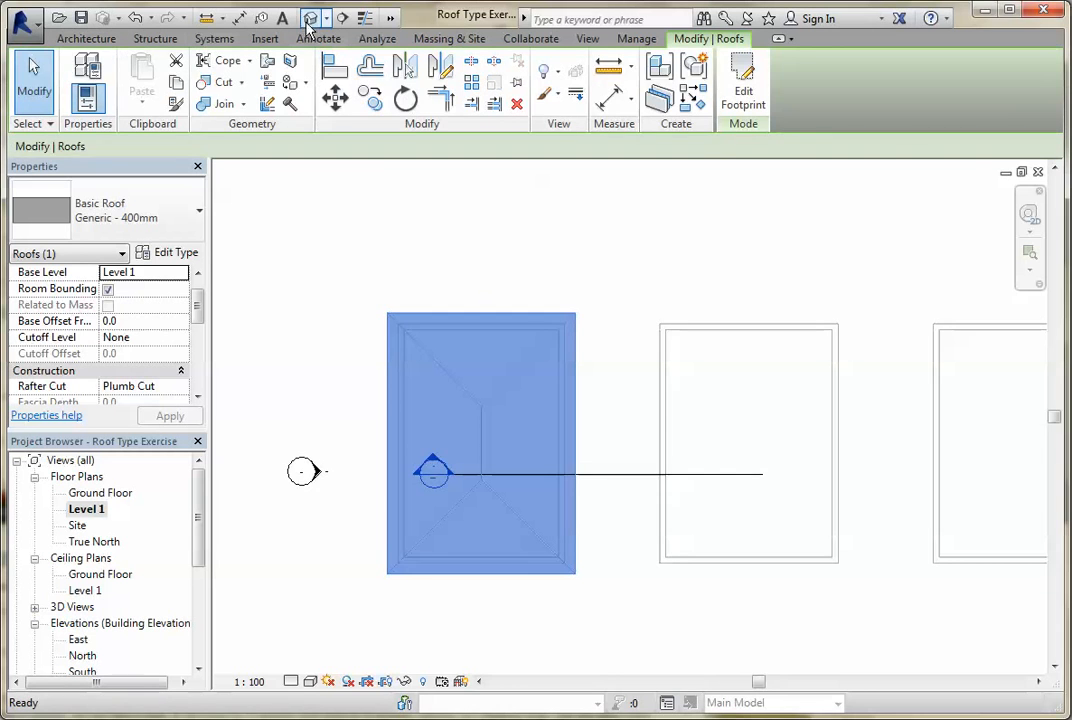
left_click(310, 20)
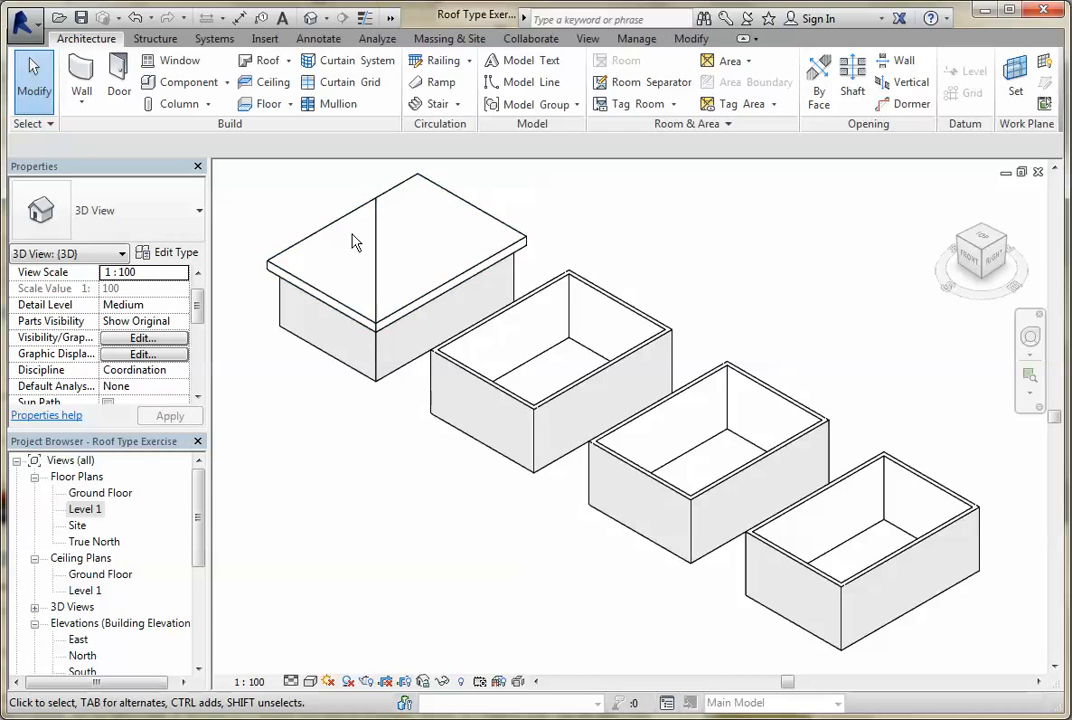
Return to the Level 1 floor plan and reopen the first roof's footprint for editing.
left_click(95, 591)
double_click(86, 511)
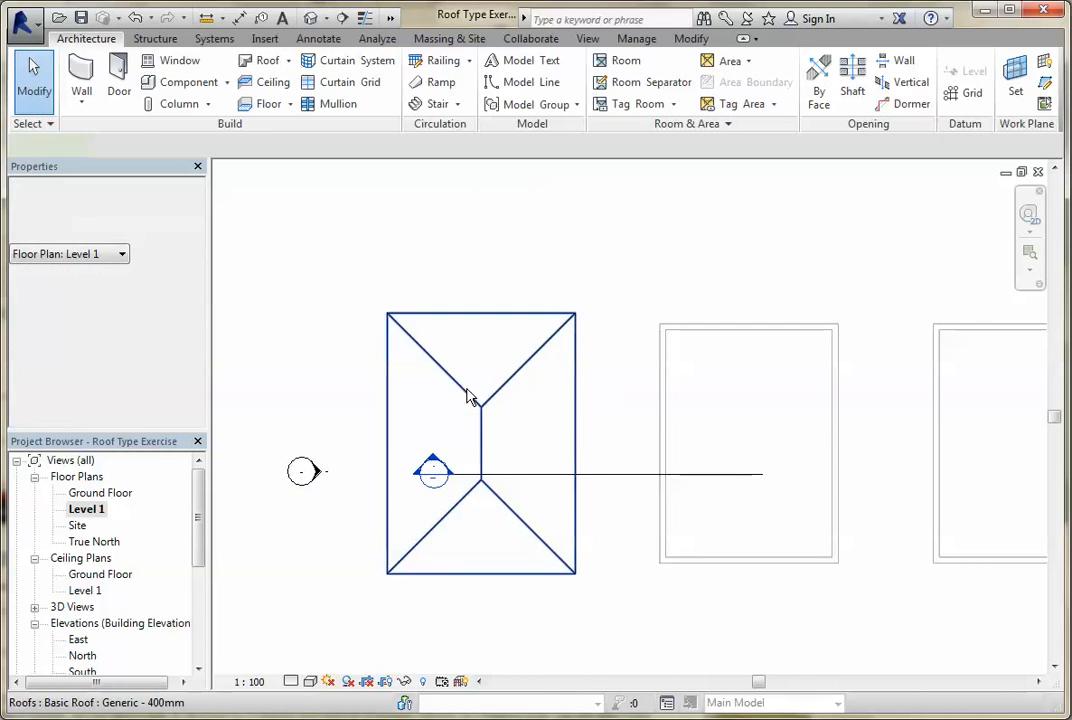
left_click(470, 396)
left_click(742, 96)
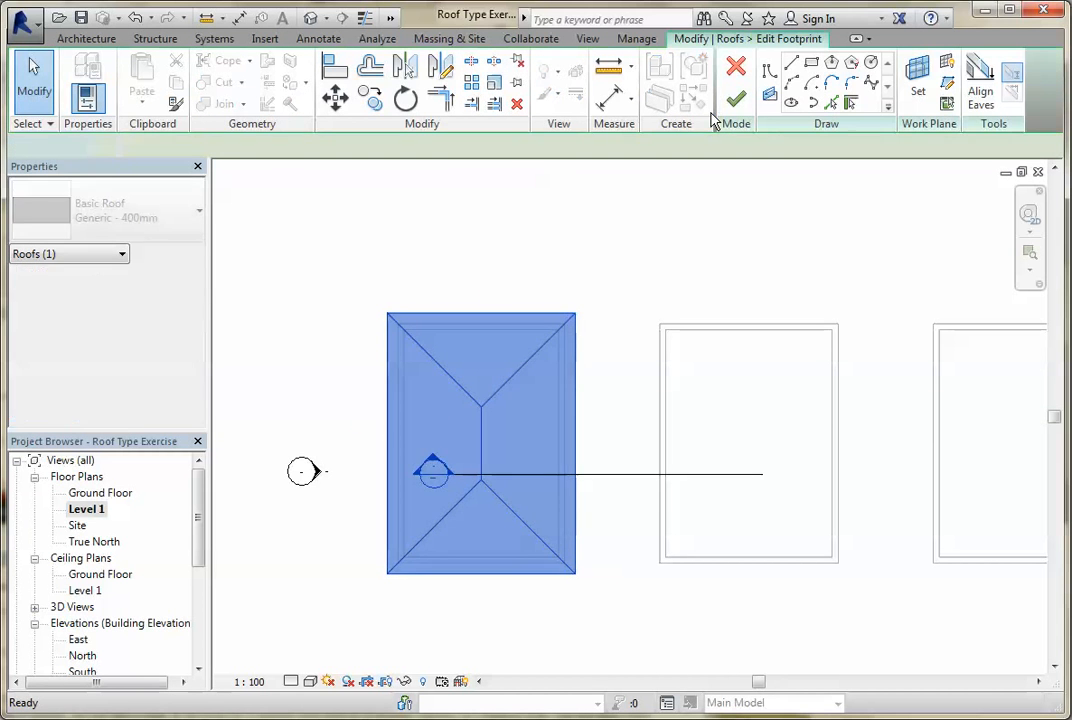
left_click(382, 440)
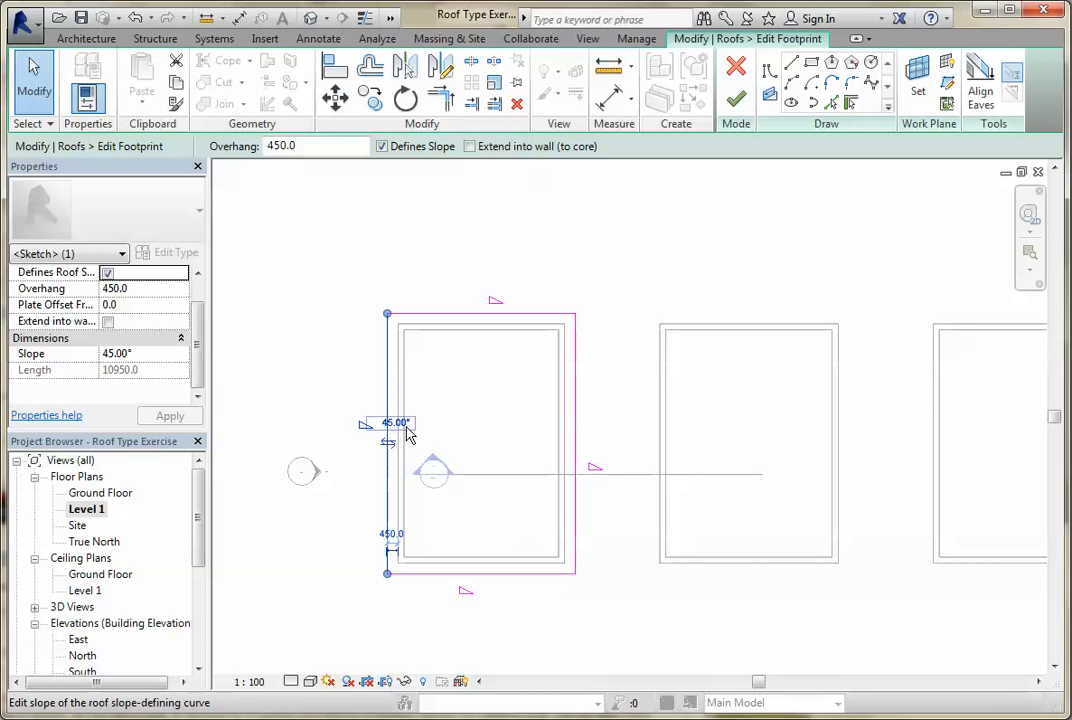
left_click(404, 425)
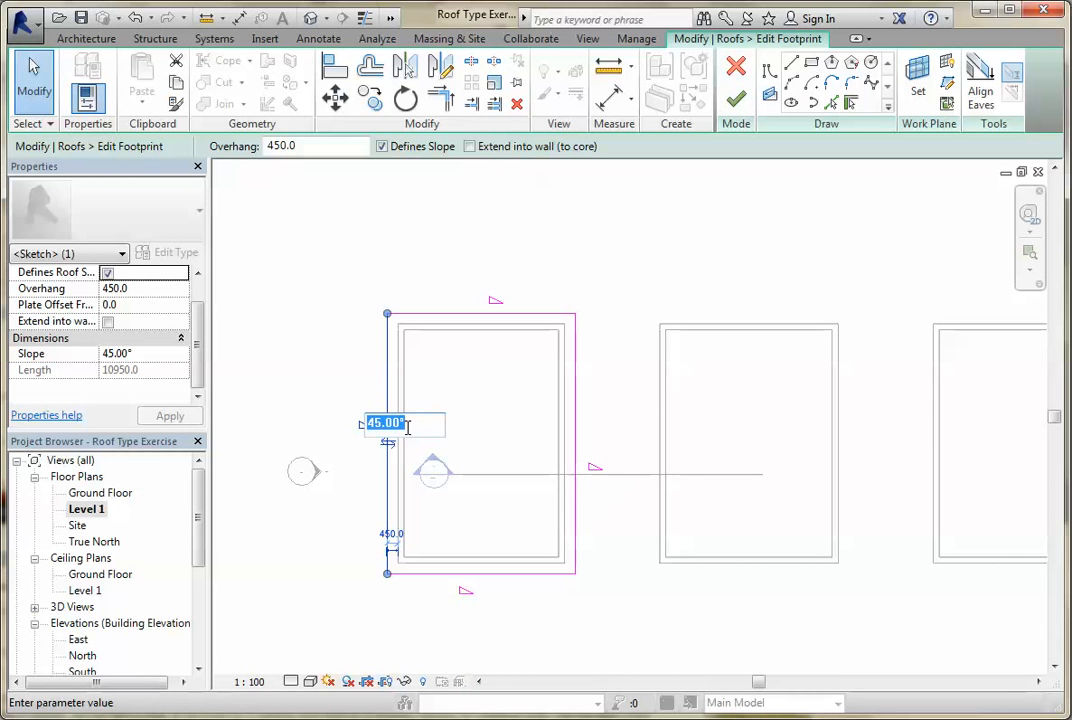
left_click(329, 430)
Set the slope of the footprint line facing the second building to 15°, finish the roof and inspect its eaves in 3D.
left_click(603, 525)
left_click(575, 500)
left_click(627, 466)
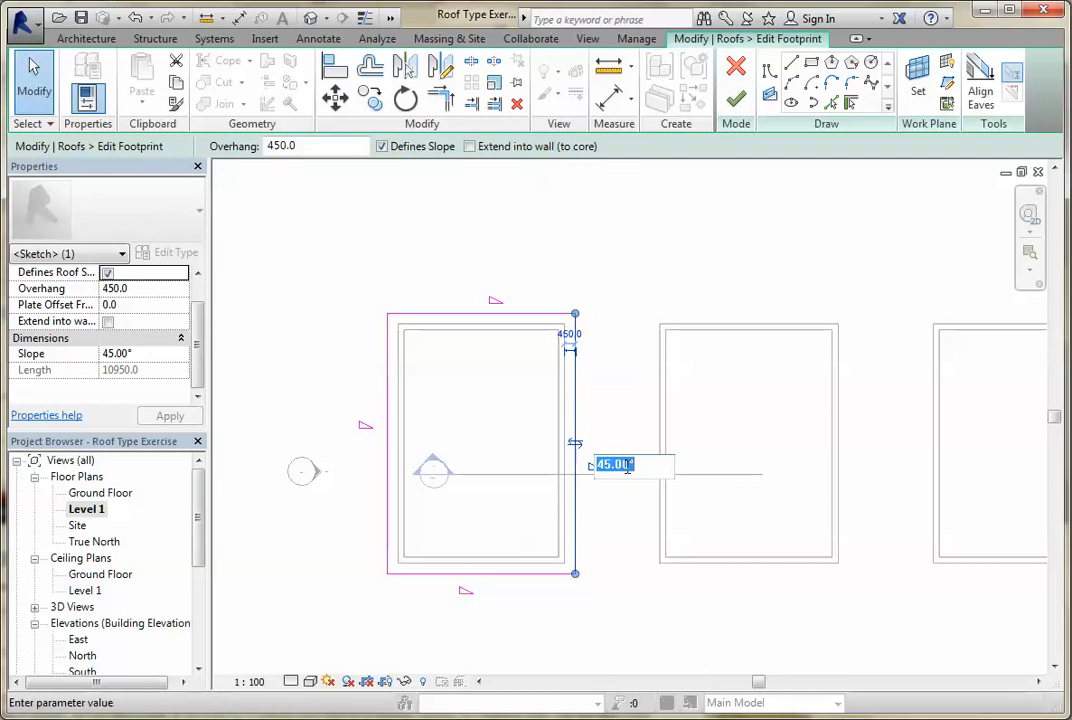
type("15")
key("Return")
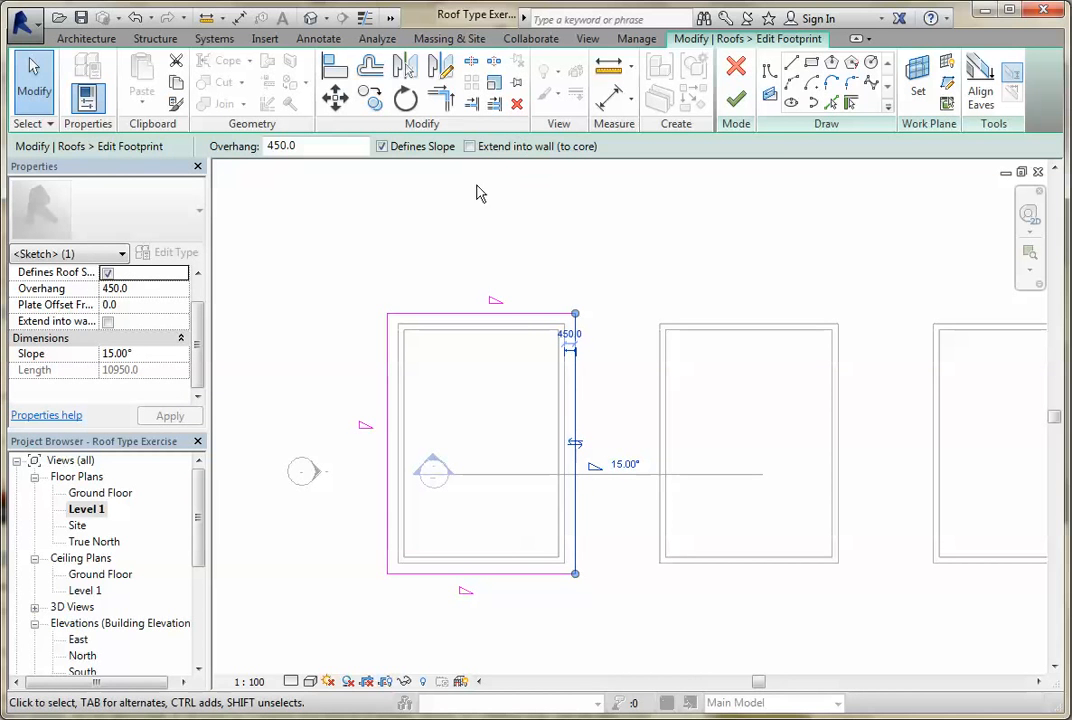
left_click(736, 98)
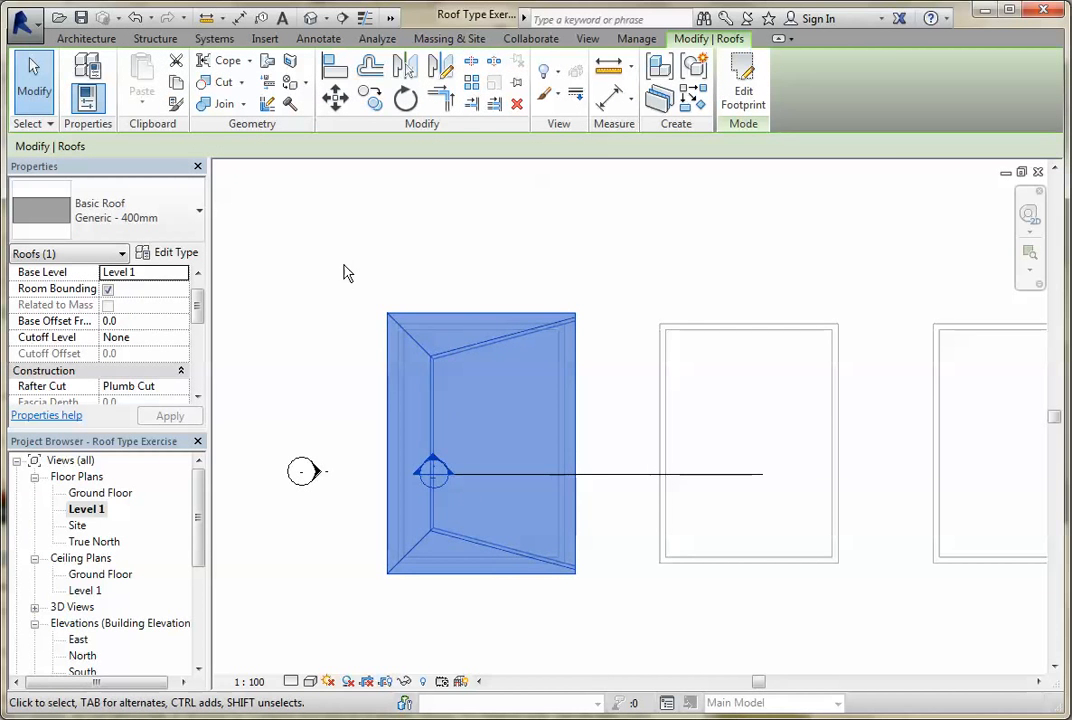
left_click(309, 20)
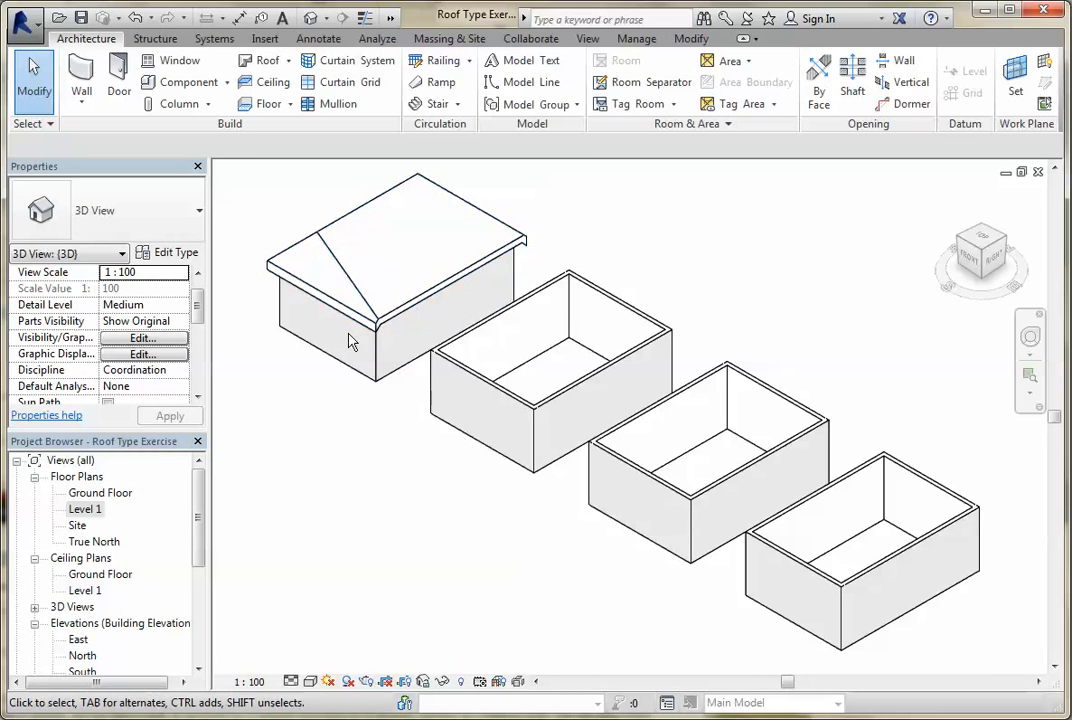
scroll(368, 303, "up", 3)
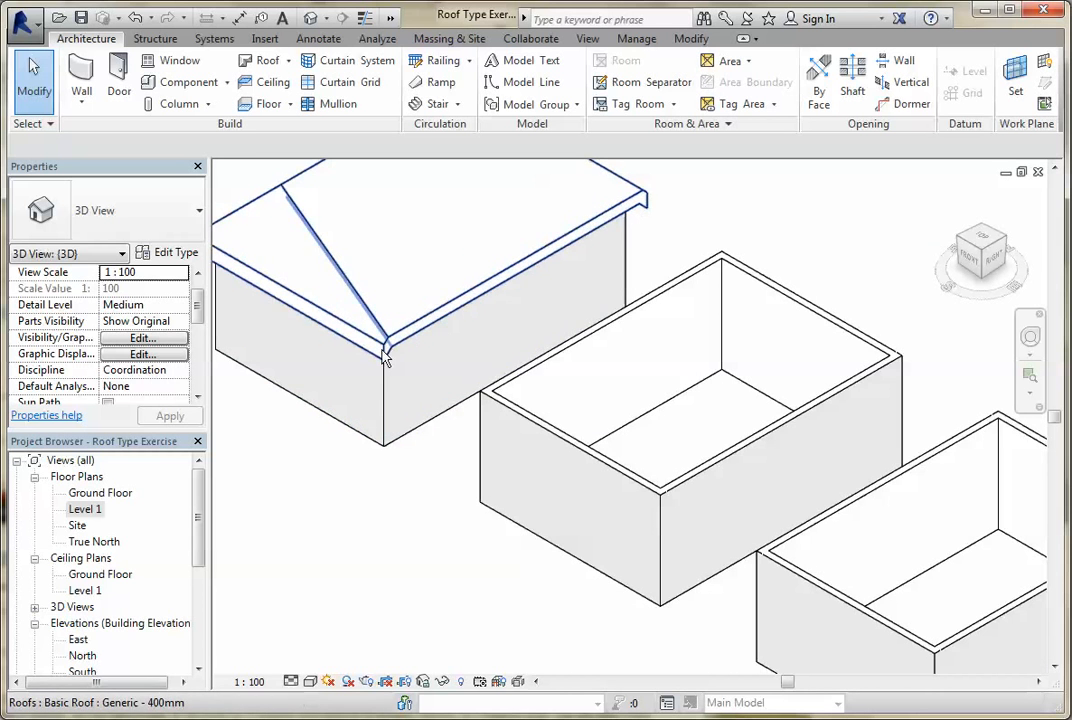
scroll(400, 360, "down", 2)
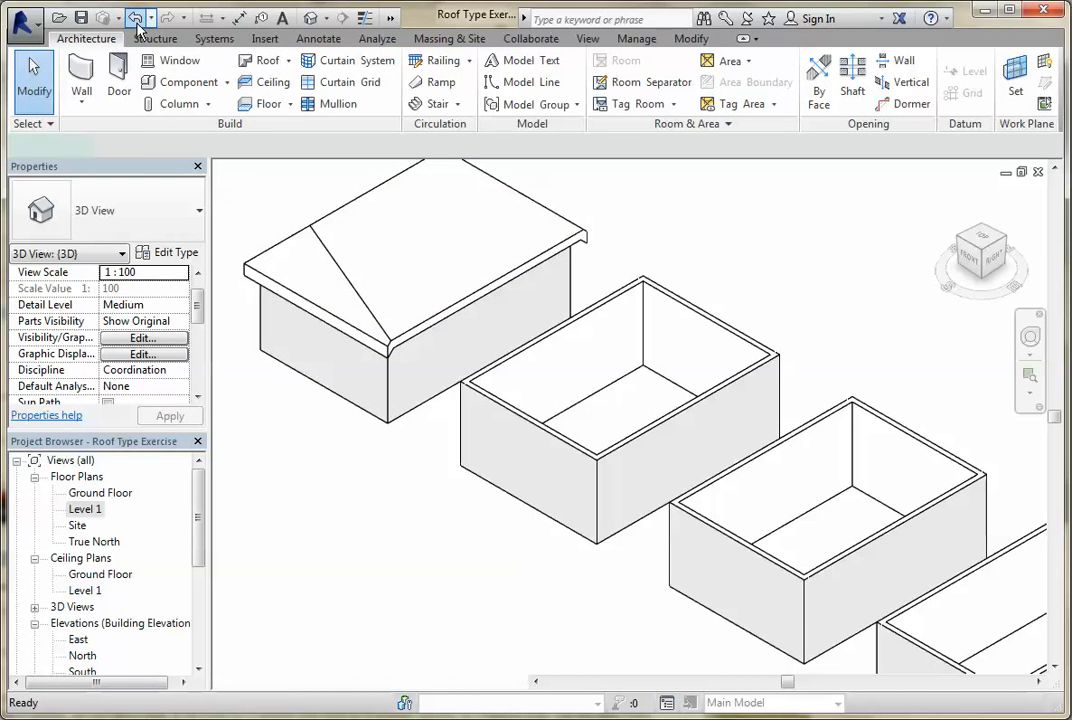
Undo the 15° slope edit on the first roof and finish its footprint.
left_click(135, 19)
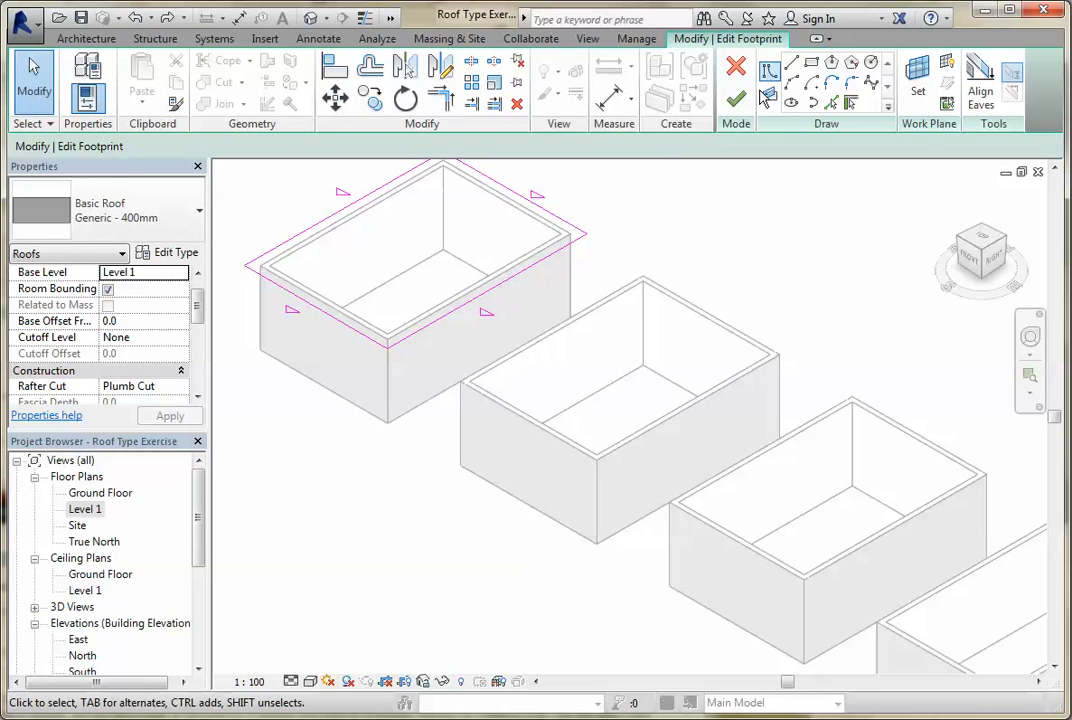
left_click(738, 100)
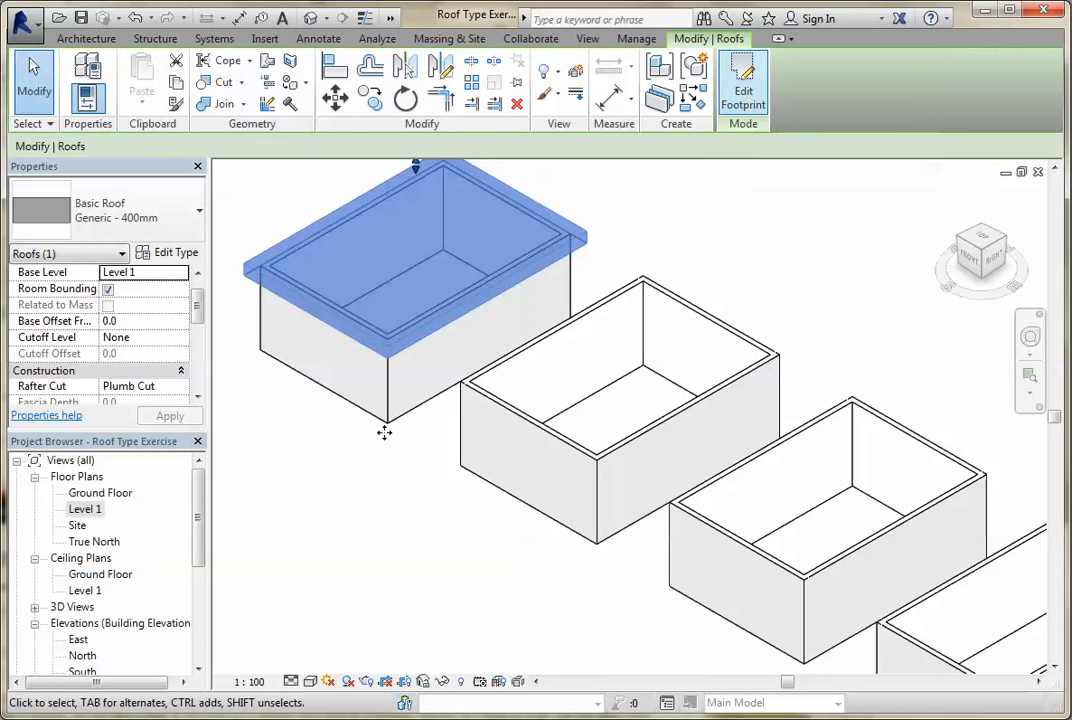
left_click(421, 534)
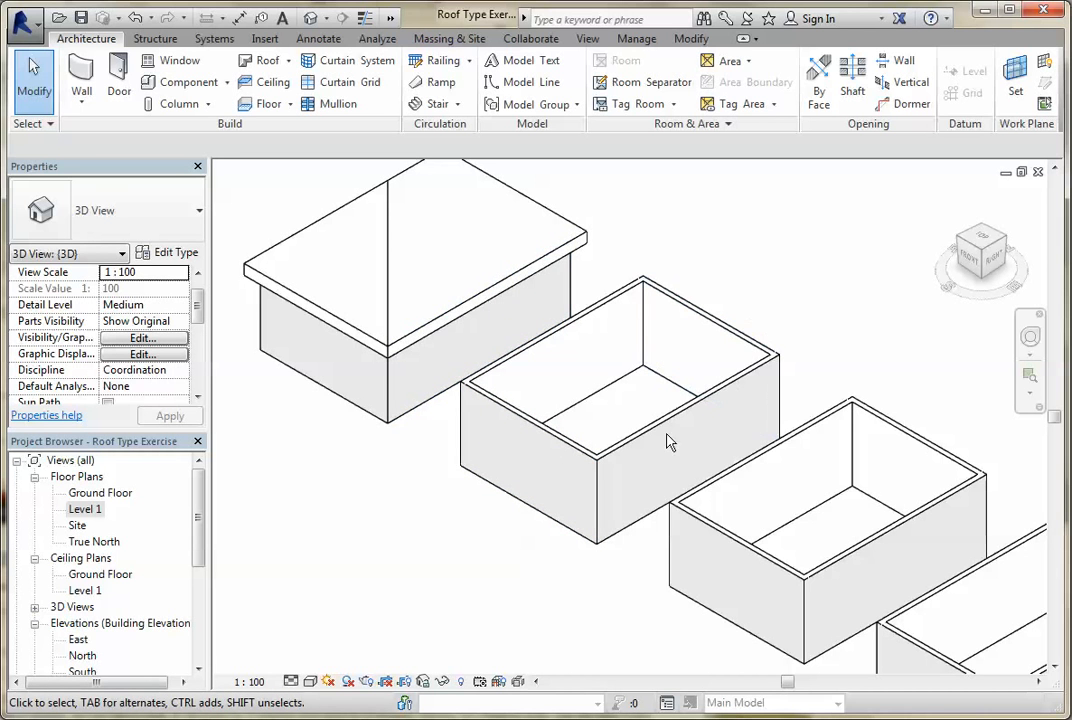
In the Level 1 floor plan, create a roof by footprint from the second building's four walls, slope-defining with a 450 overhang.
double_click(86, 510)
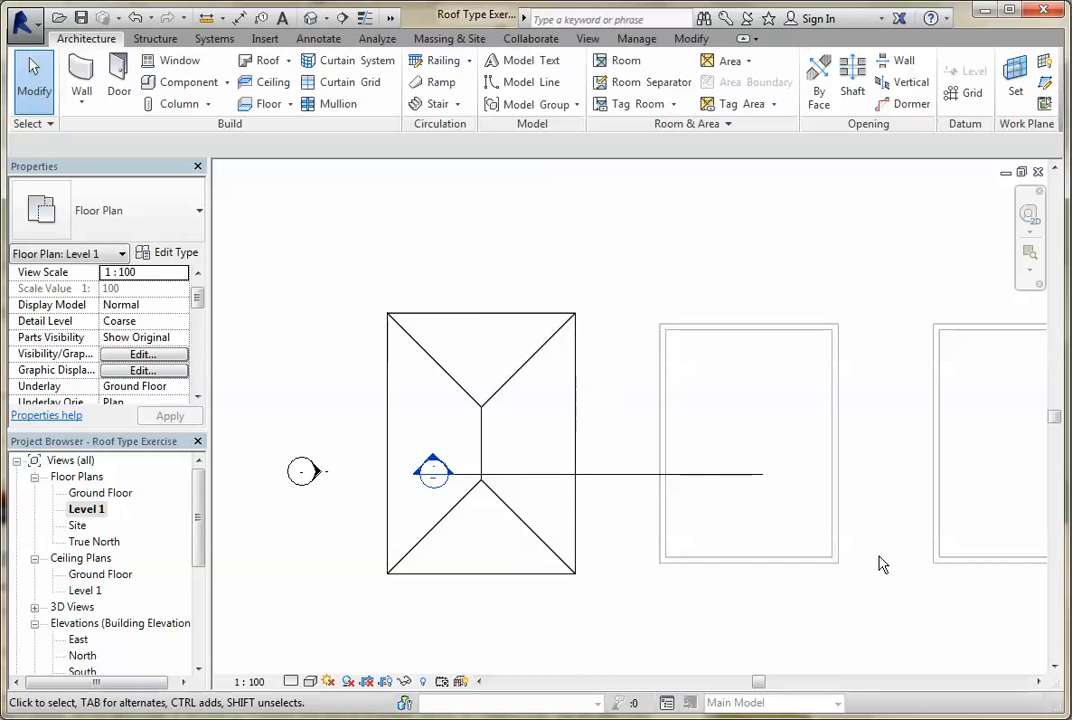
scroll(880, 562, "up", 2)
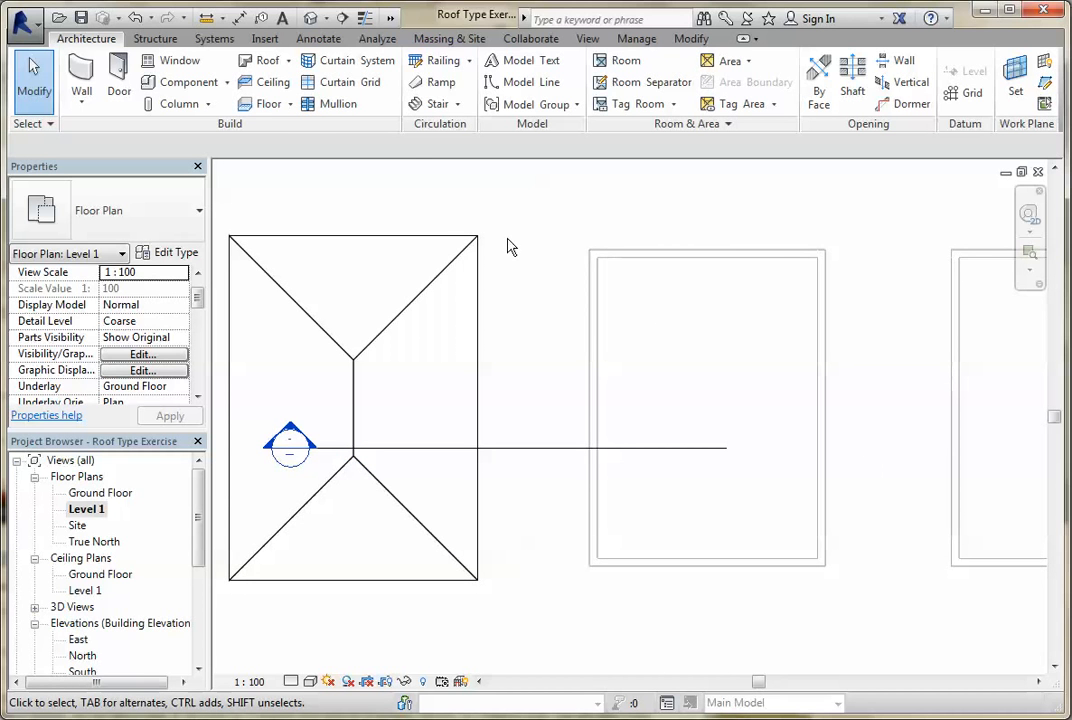
left_click(257, 62)
left_click(294, 94)
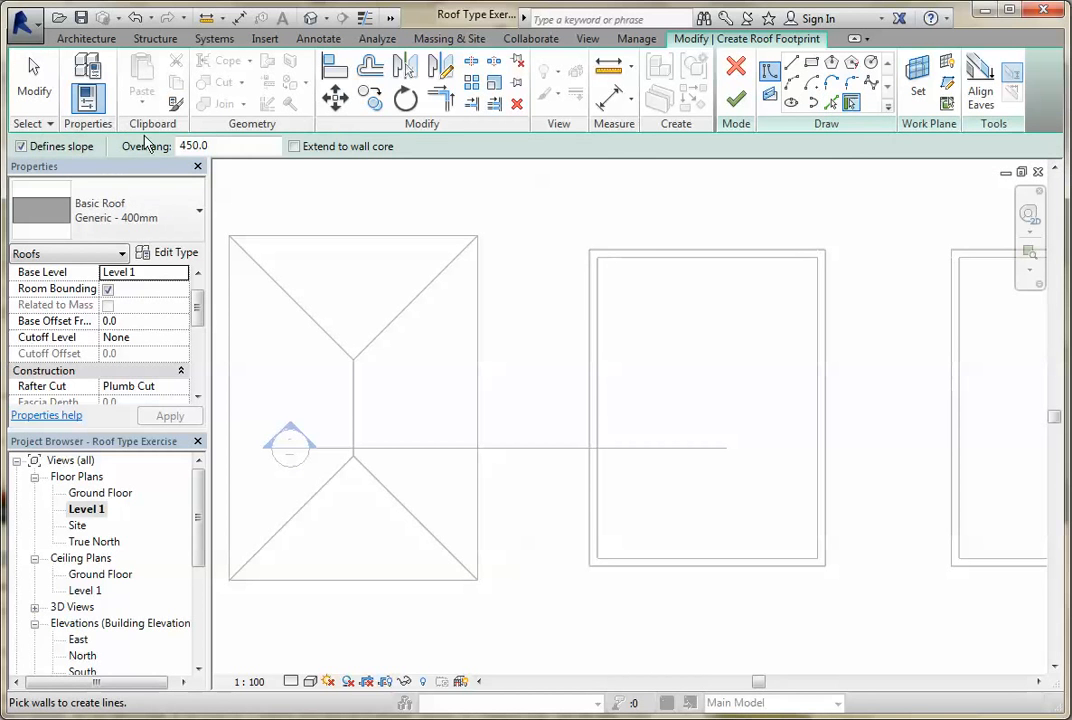
left_click(722, 253)
left_click(827, 345)
left_click(720, 575)
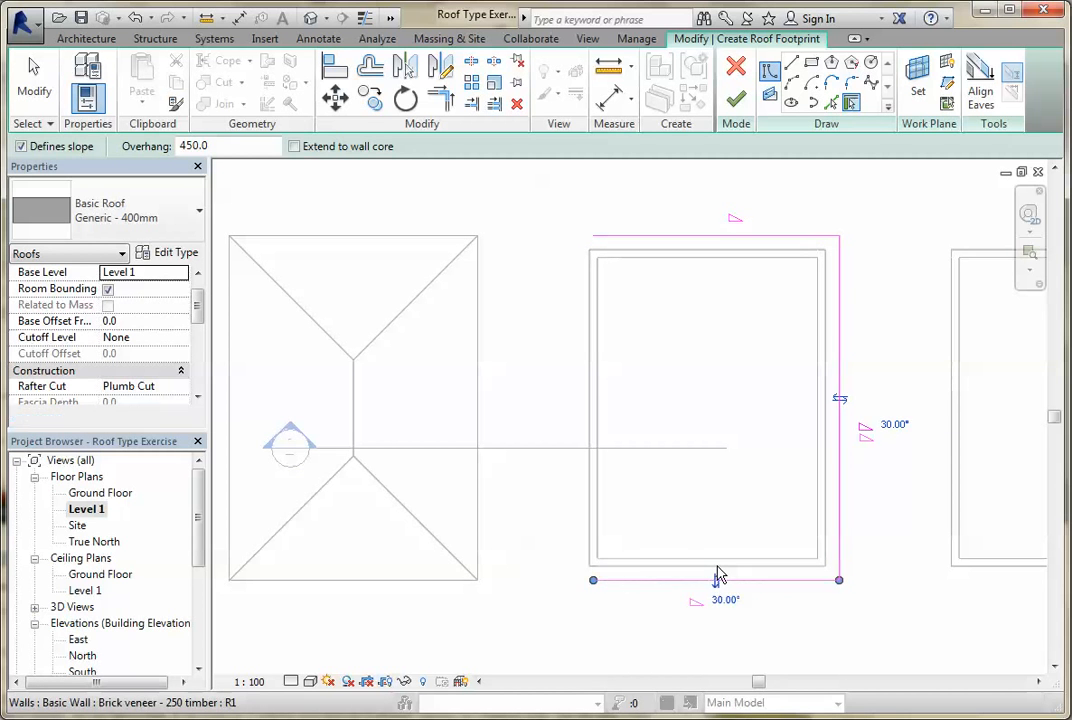
left_click(592, 510)
key("Escape")
key("Escape")
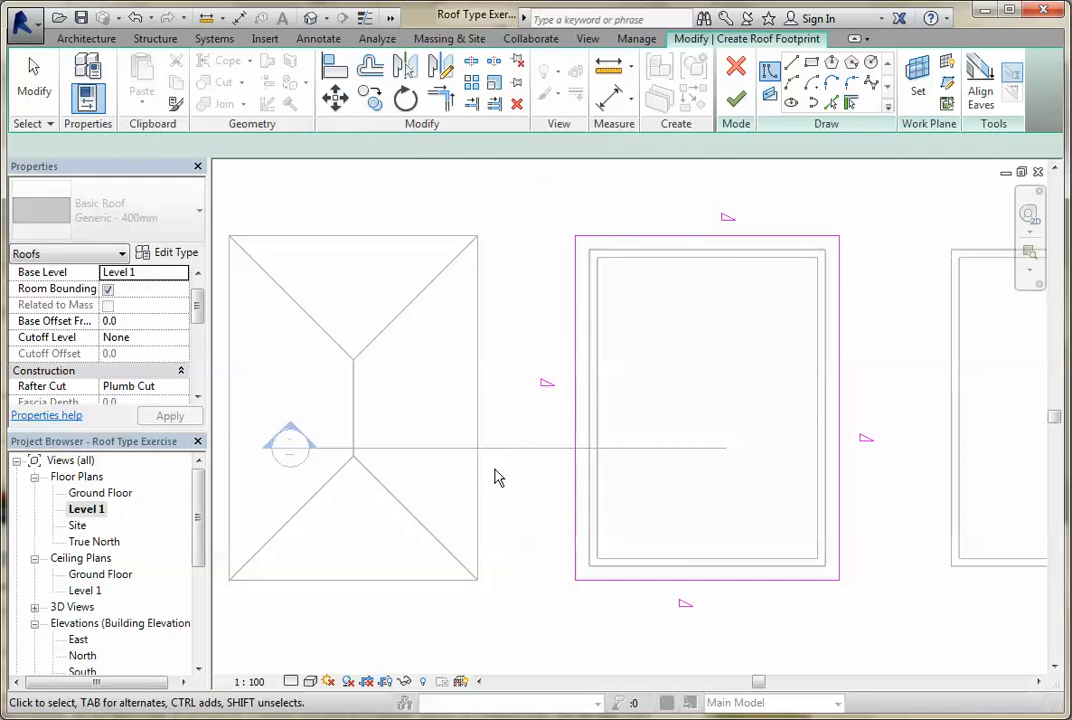
Remove the slope definition from the footprint's two short end lines, finish the gable roof and show it in 3D.
left_click(703, 238)
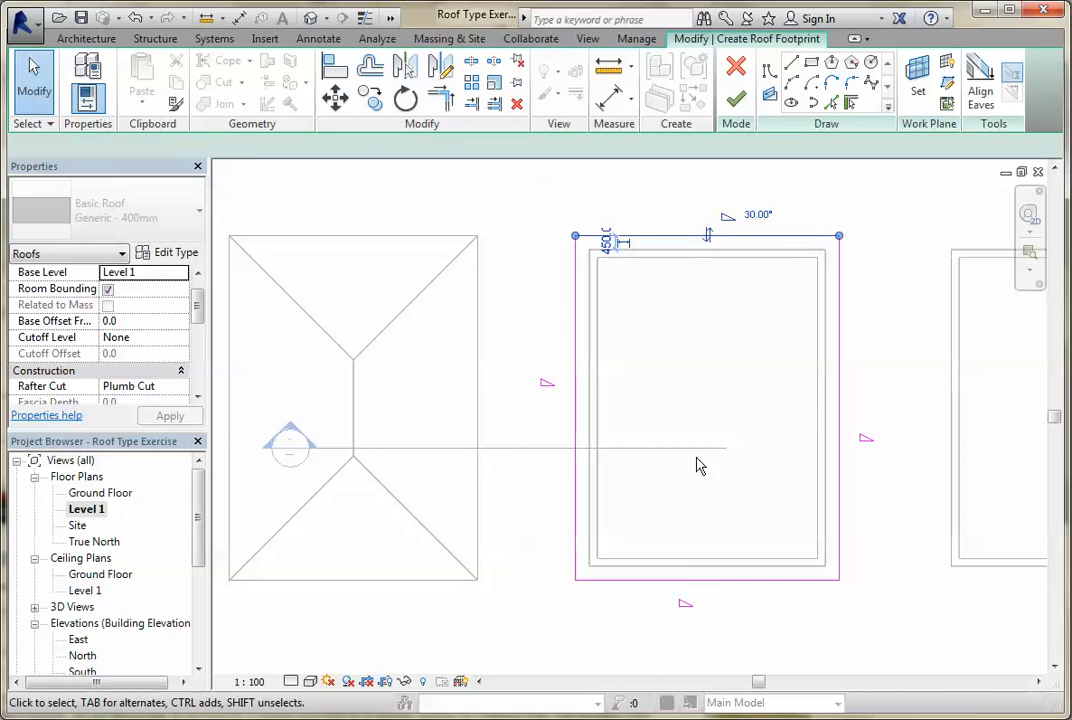
left_click(676, 582)
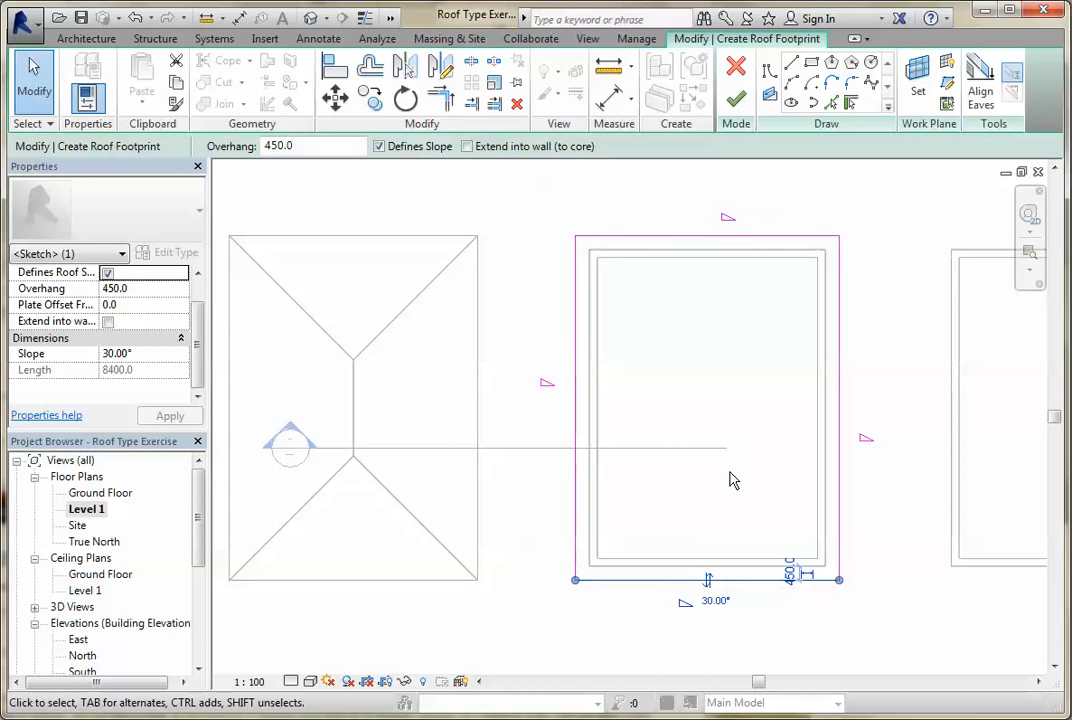
left_click(747, 236, "ctrl")
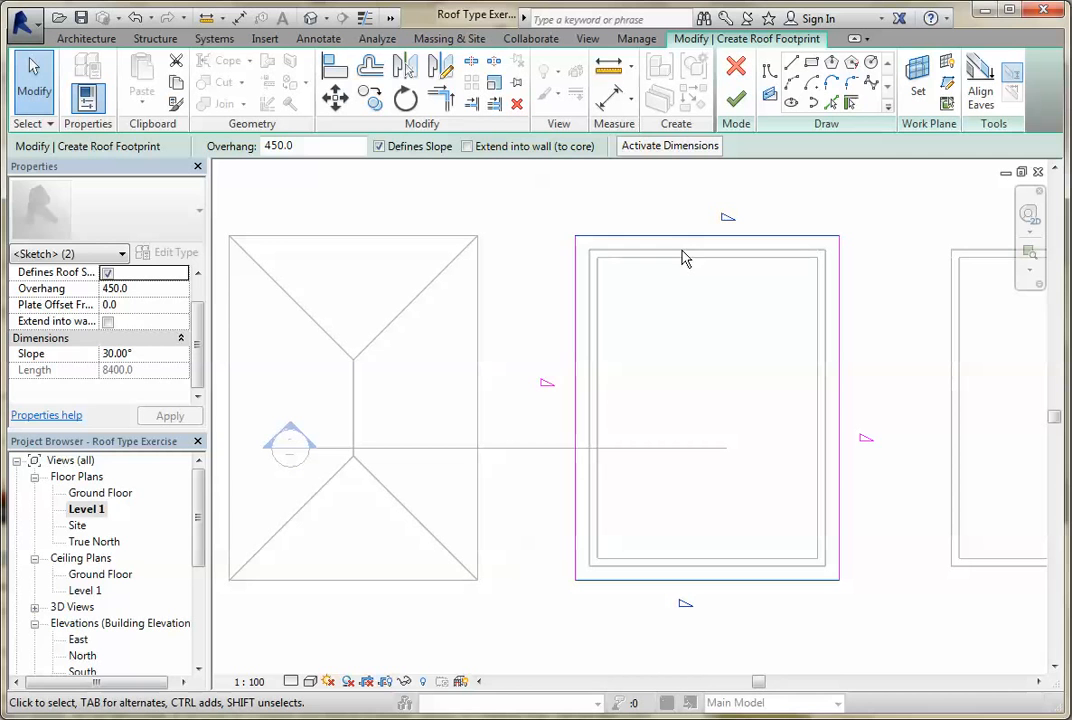
left_click(379, 147)
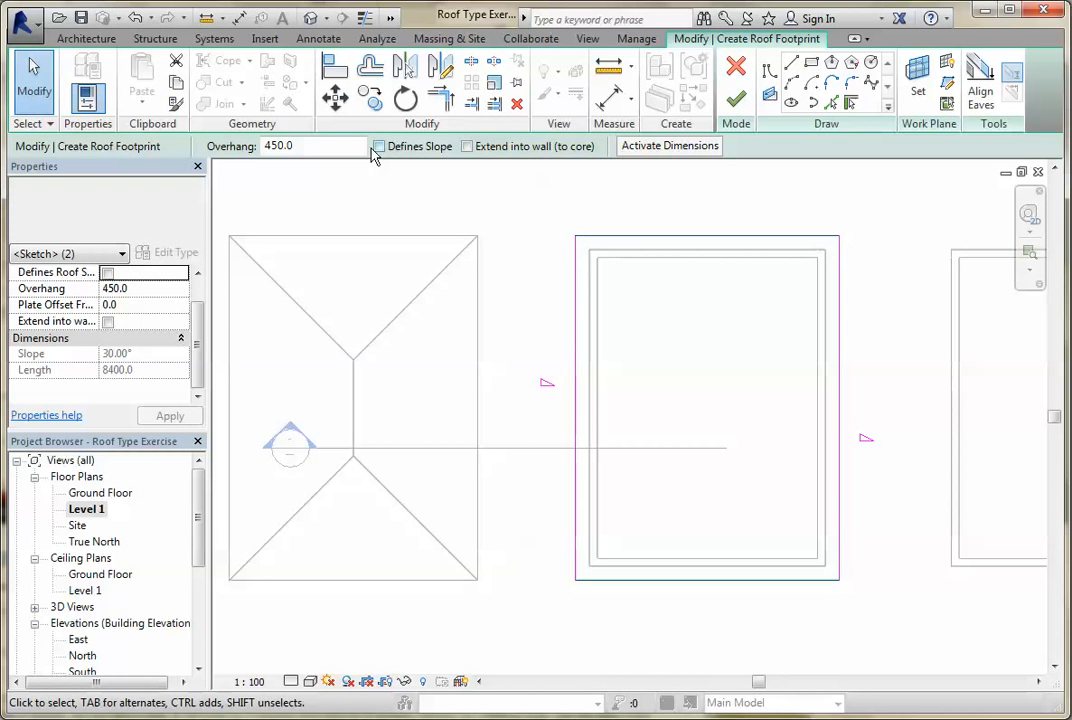
left_click(737, 101)
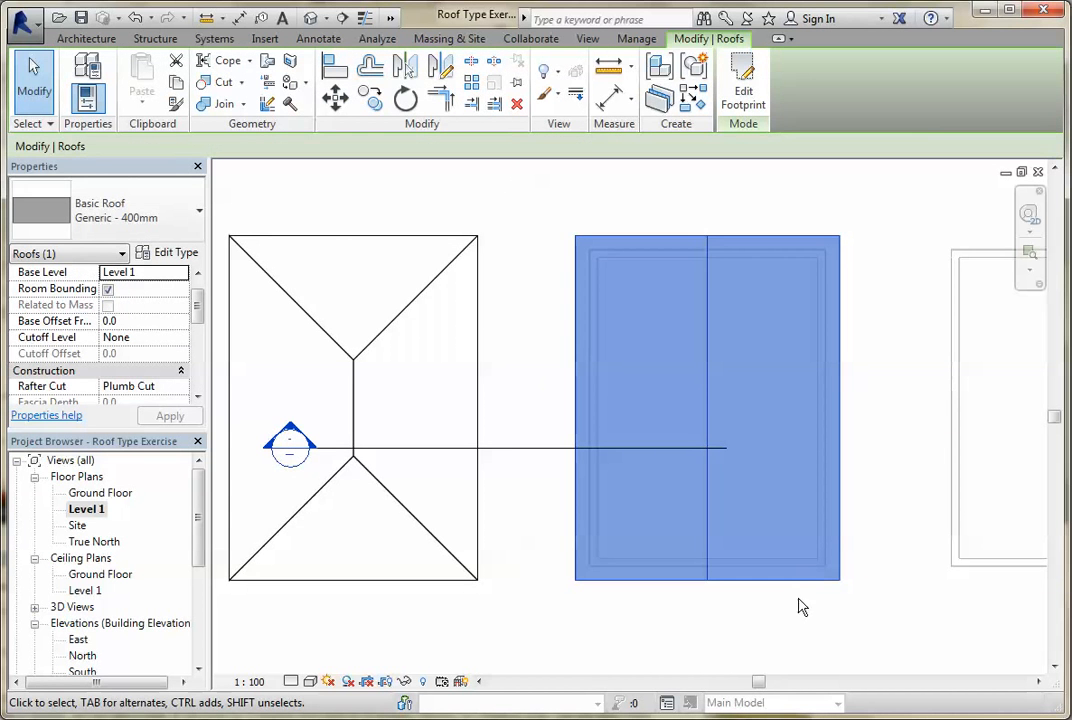
left_click(311, 19)
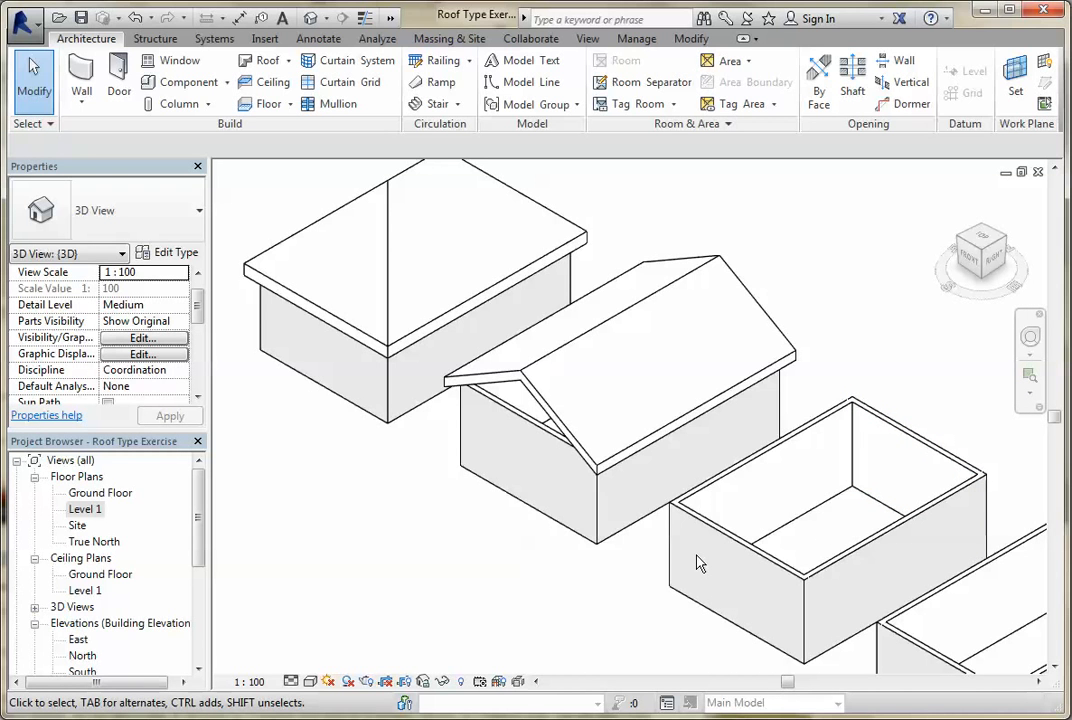
In the Level 1 floor plan, start a roof by footprint on the third building with a slope-defining line along the wall facing the second building, 450 overhang.
double_click(85, 509)
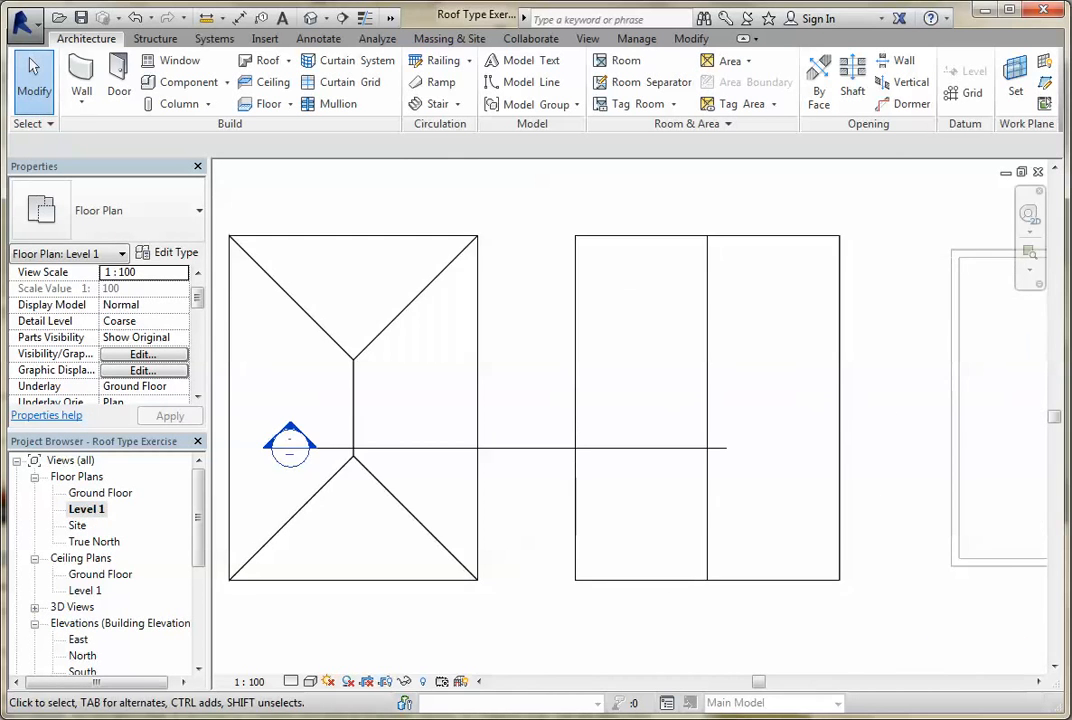
scroll(928, 517, "down", 2)
scroll(928, 517, "up", 2)
middle_click_drag(938, 525, 334, 514)
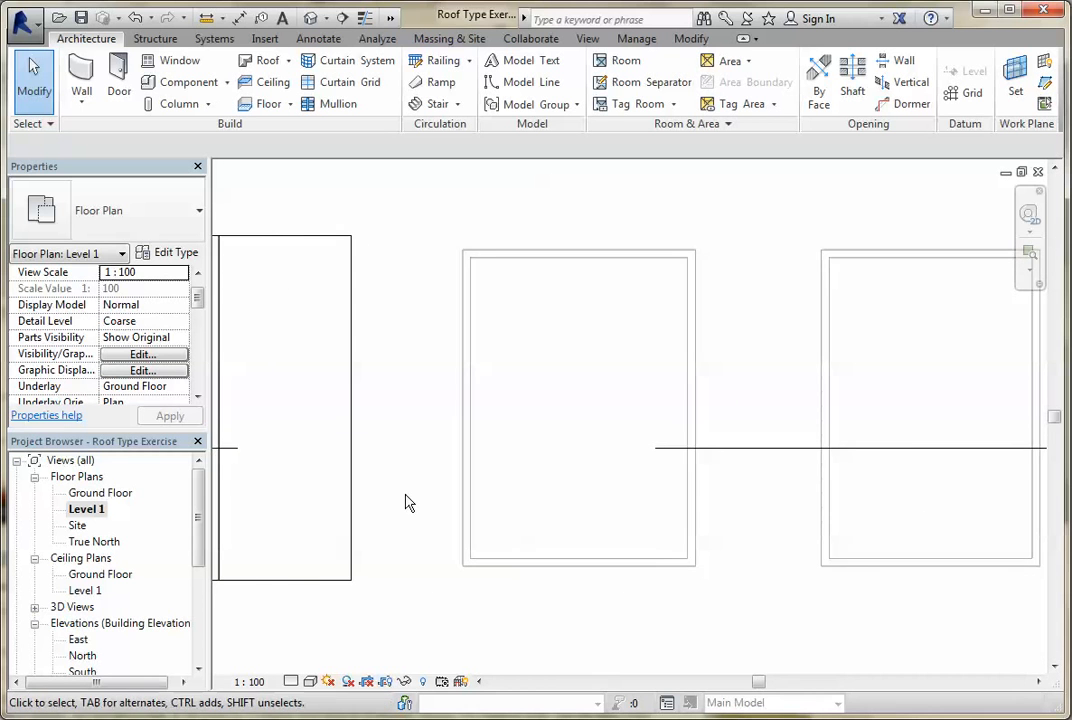
scroll(486, 494, "up", 1)
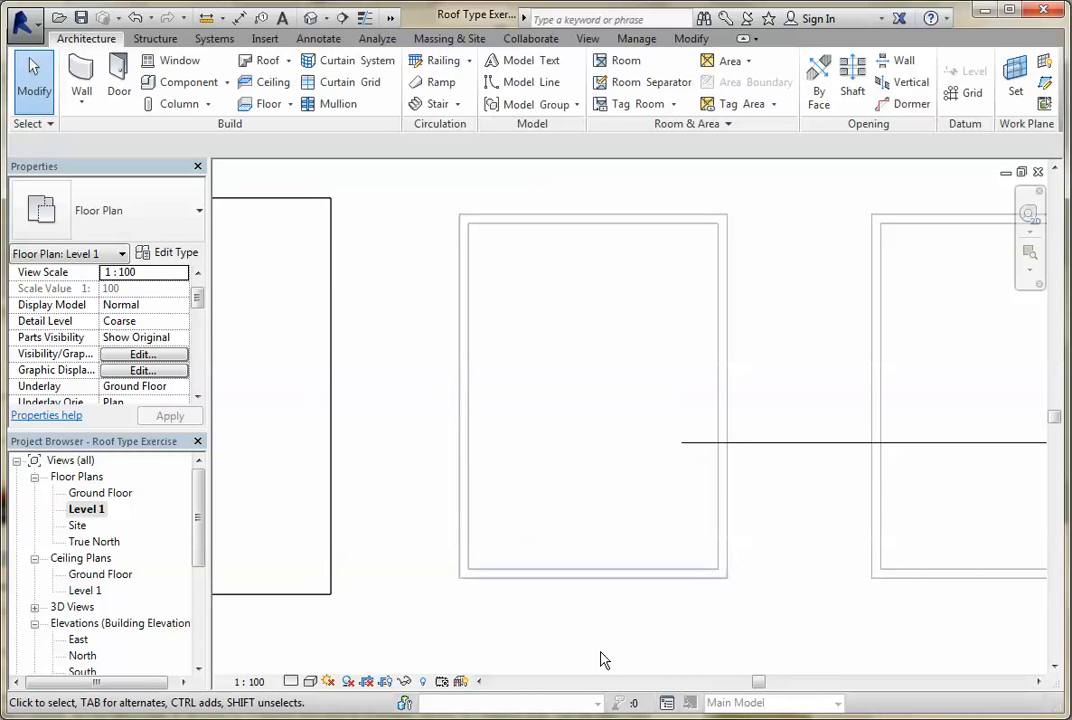
left_click(288, 61)
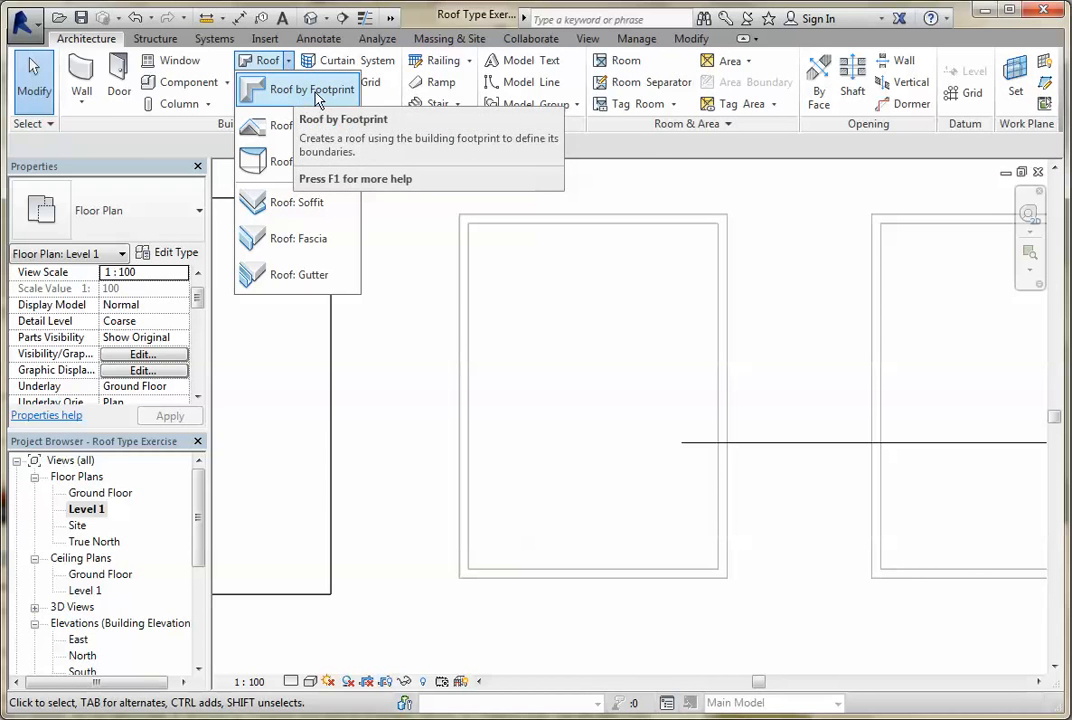
left_click(312, 95)
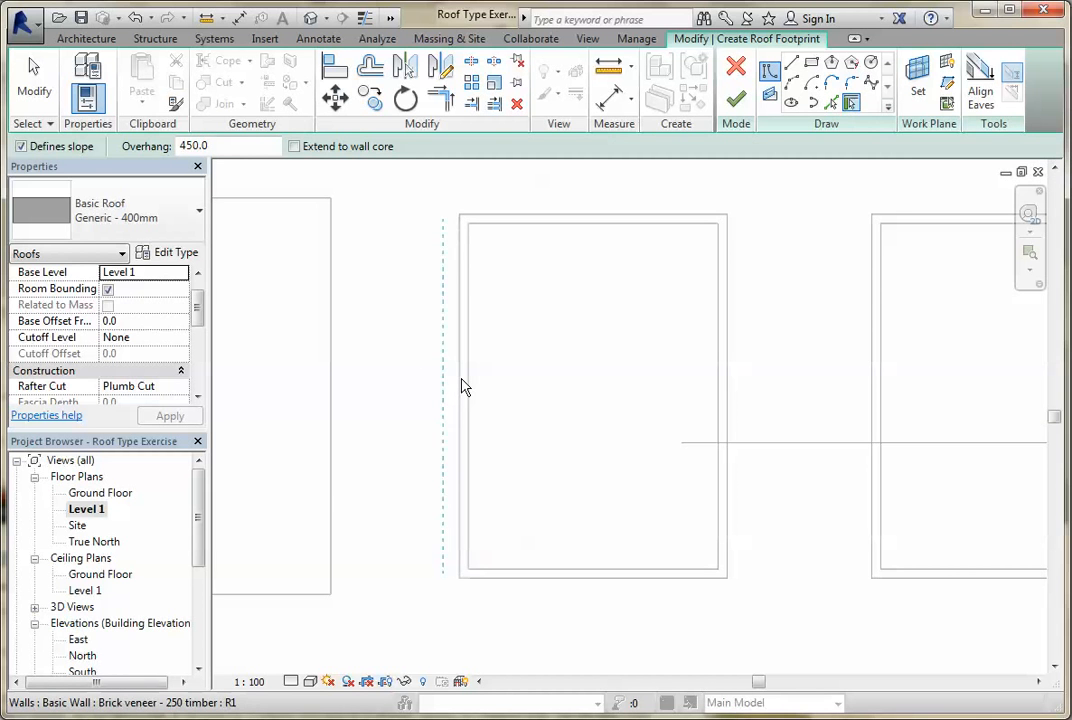
left_click(465, 387)
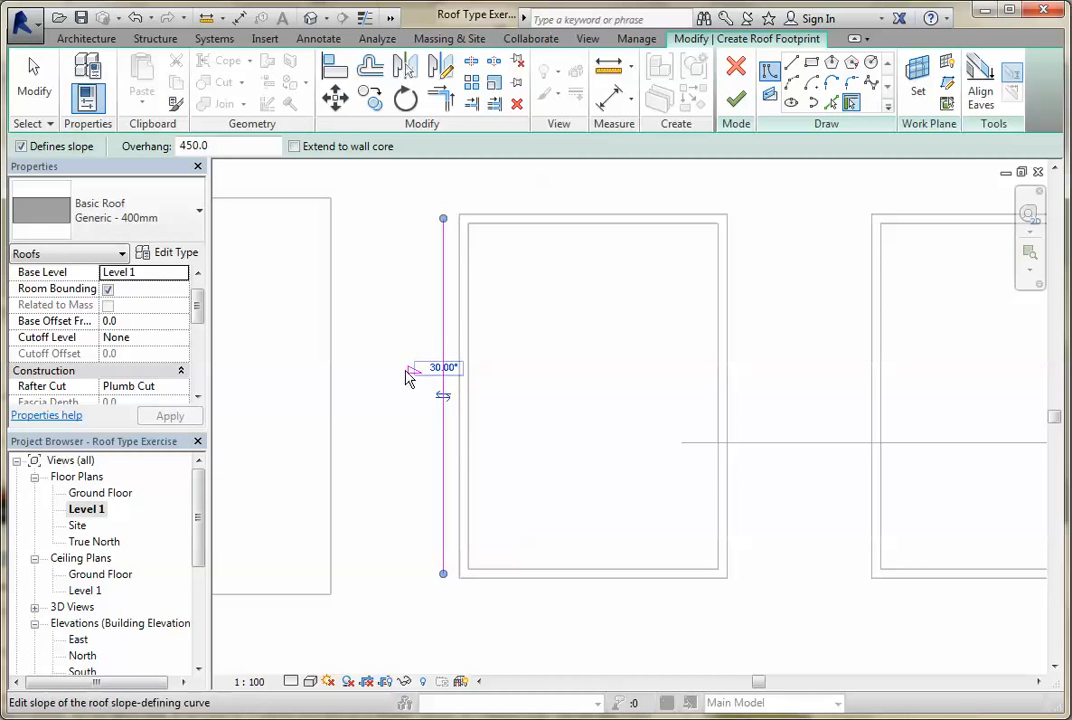
Add the third building's other three walls to the footprint without slope definition, finish the single-slope roof and show it in 3D.
left_click(21, 146)
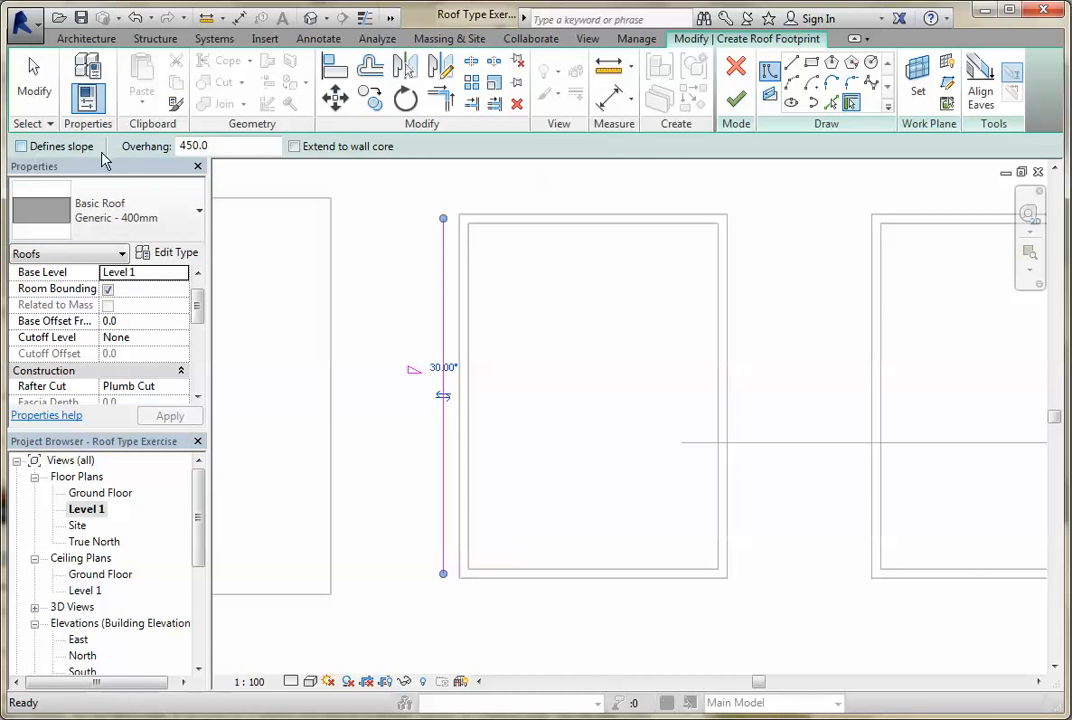
left_click(541, 220)
left_click(727, 340)
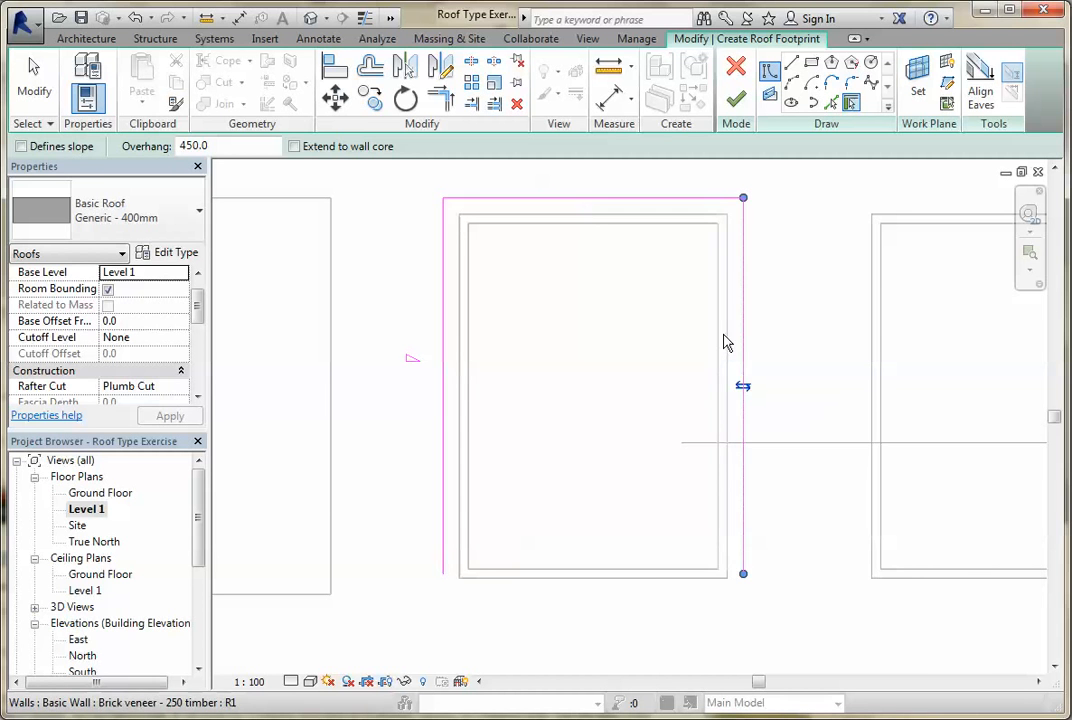
left_click(653, 578)
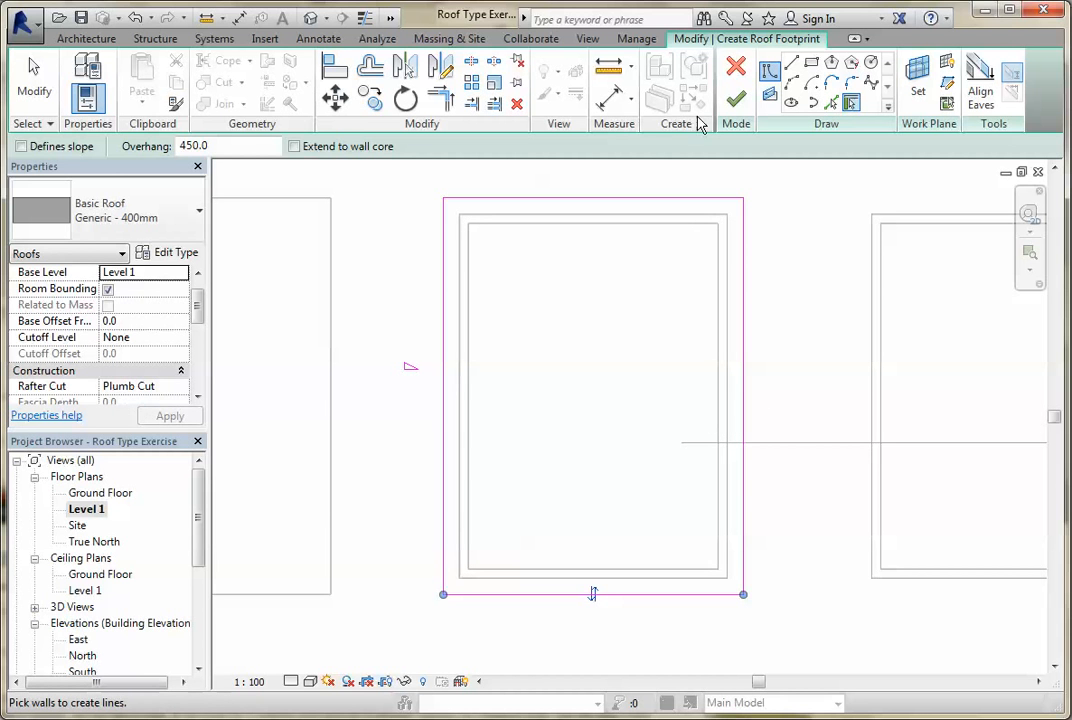
left_click(736, 99)
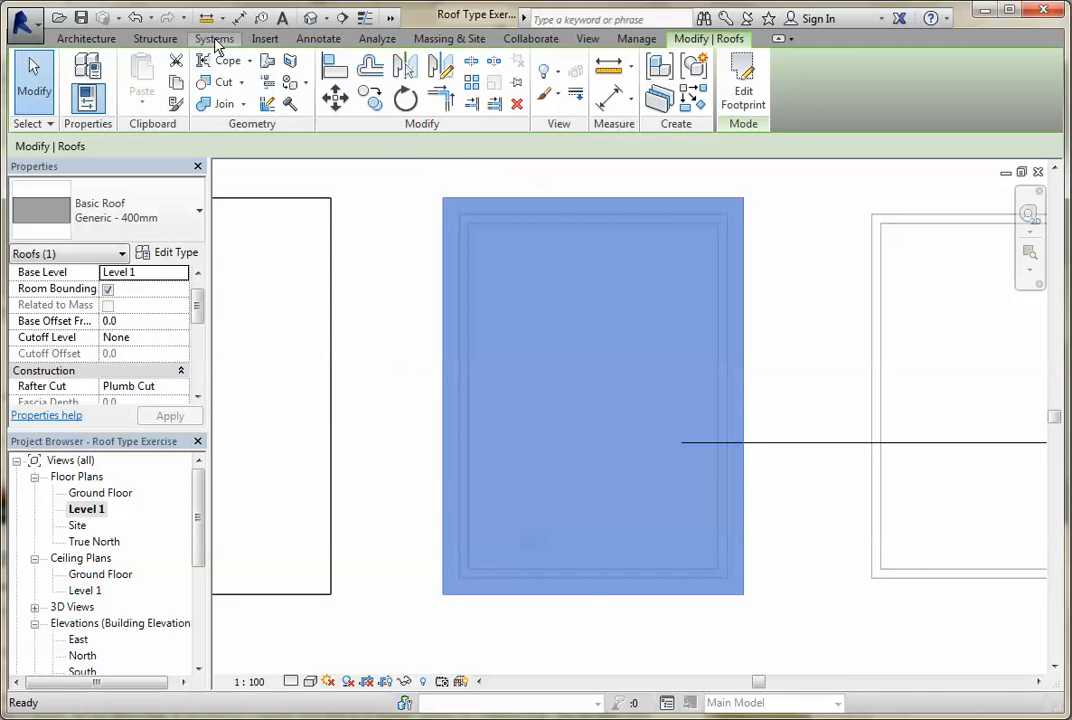
left_click(311, 18)
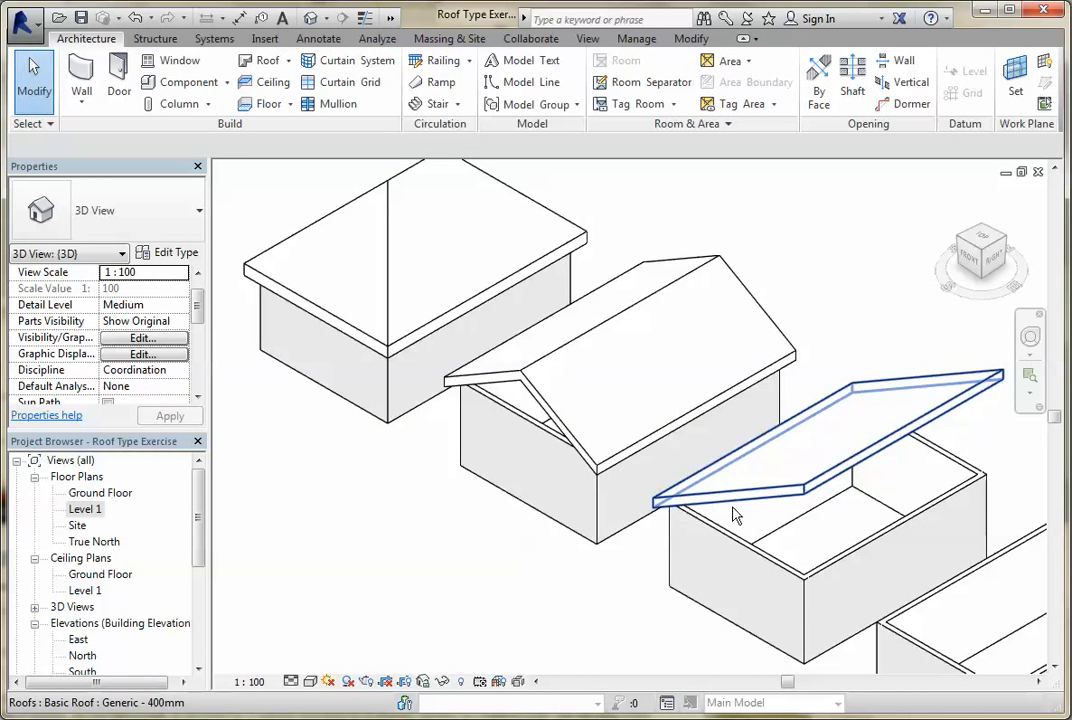
middle_click_drag(933, 577, 794, 502)
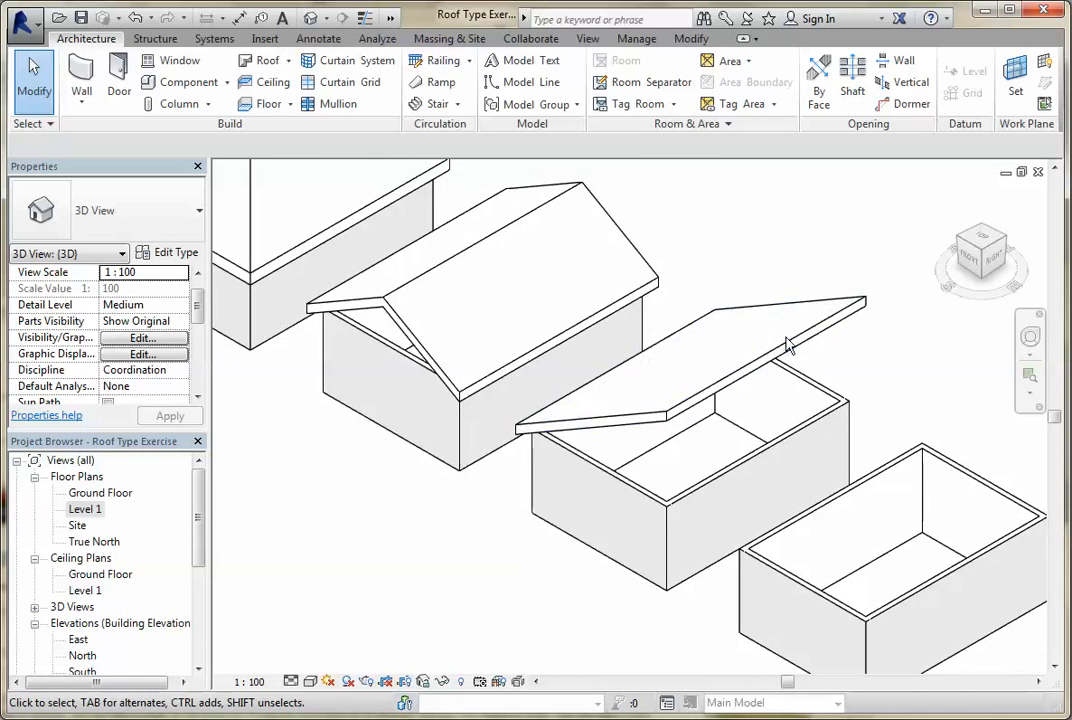
Edit the third roof's footprint to set its slope-defining line to 15° and finish the roof.
left_click(651, 430)
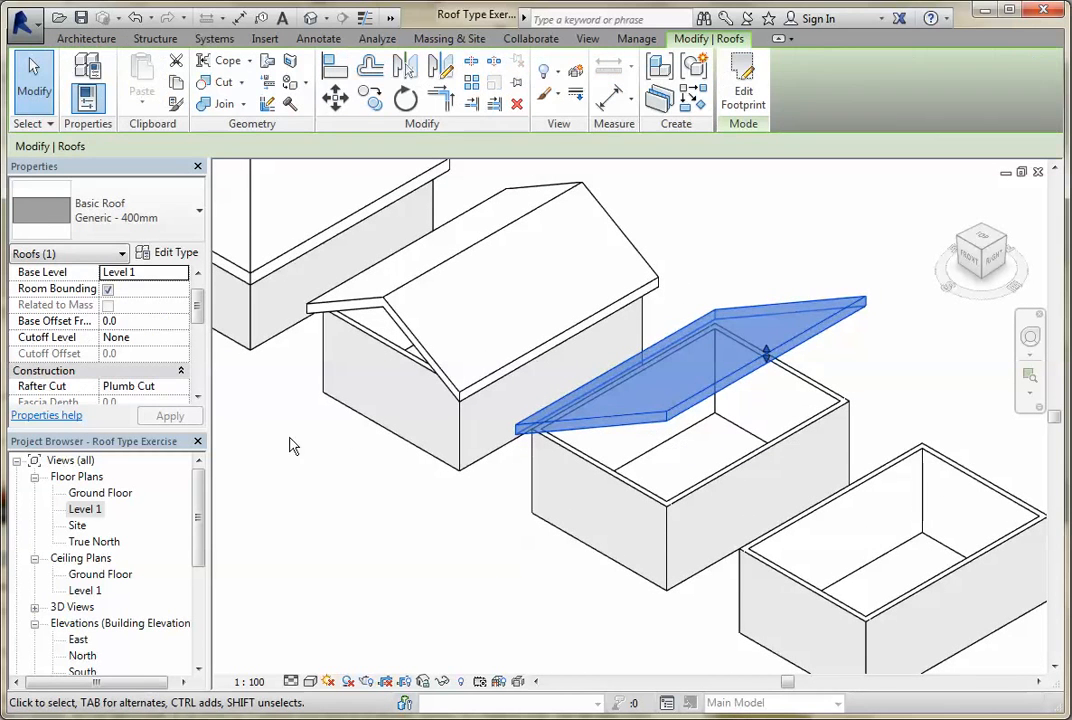
mouse_move(198, 300)
left_mouse_down()
mouse_move(200, 392)
mouse_move(201, 298)
mouse_move(205, 308)
left_mouse_up()
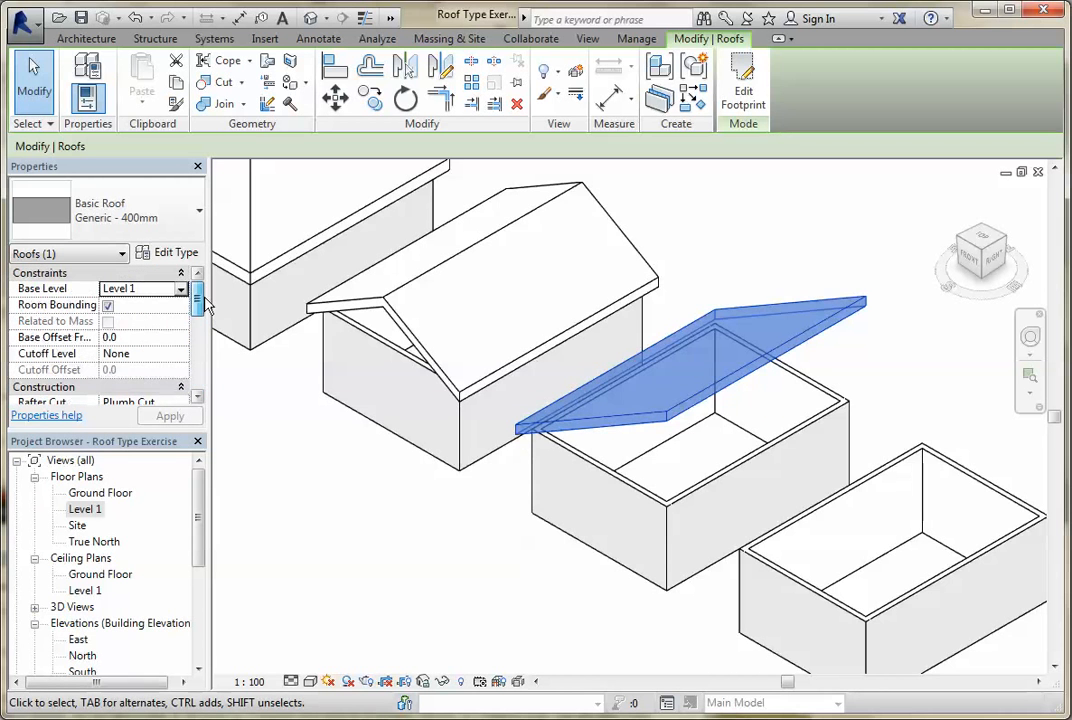
left_click(742, 80)
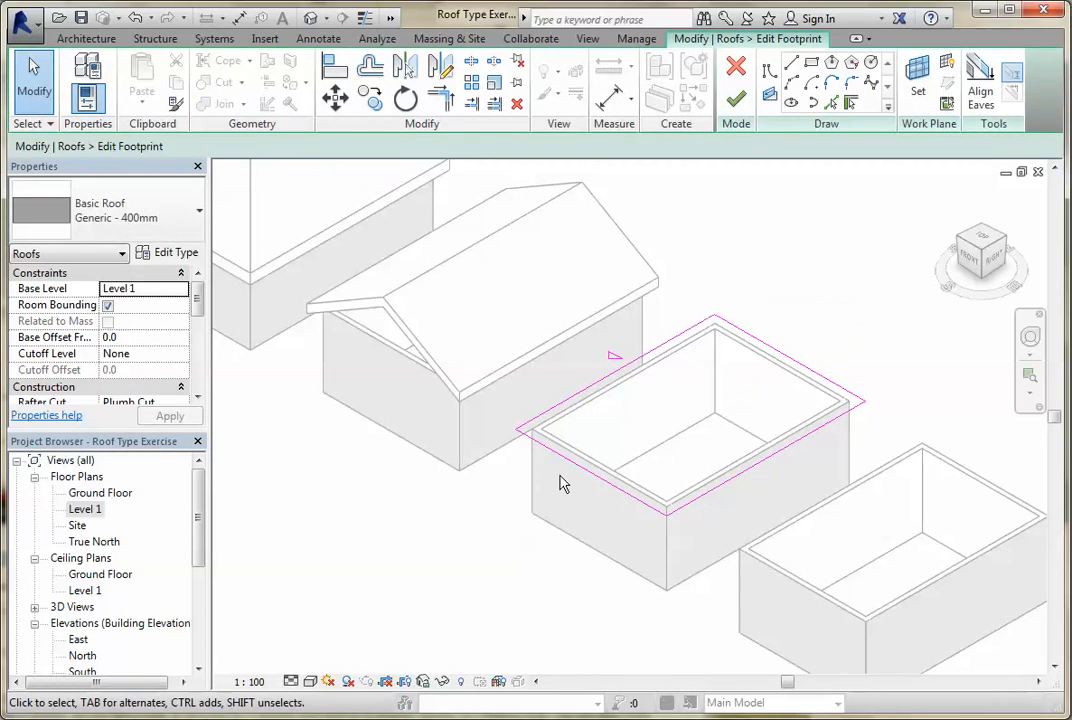
left_click(610, 380)
left_click(645, 377)
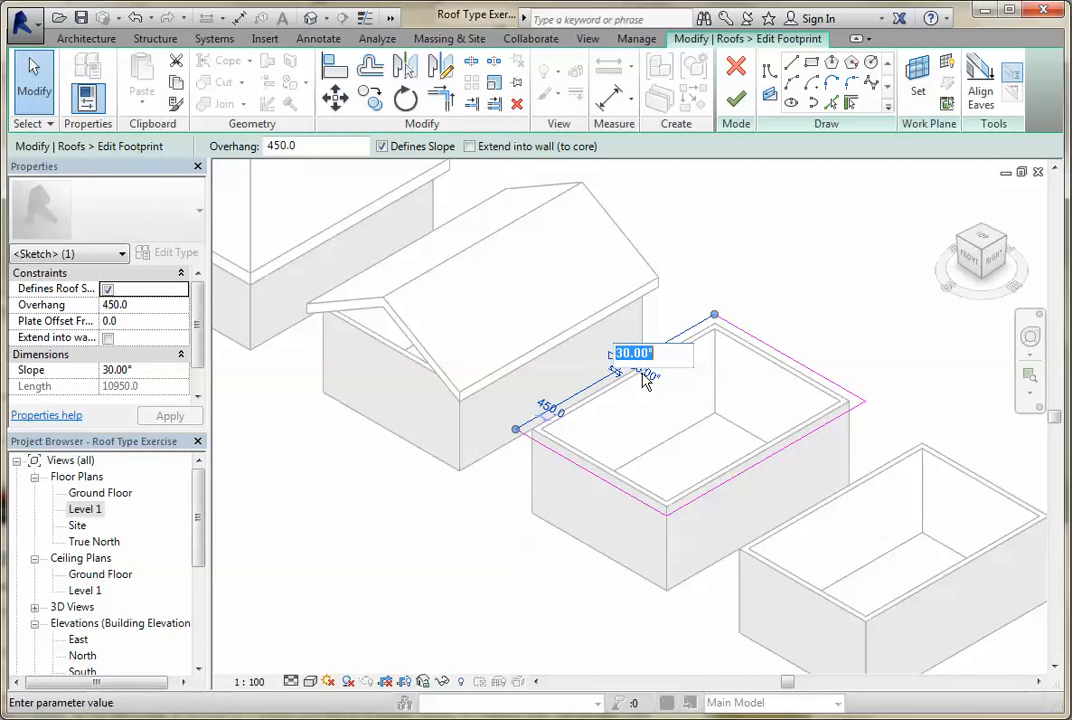
type("15")
key("Return")
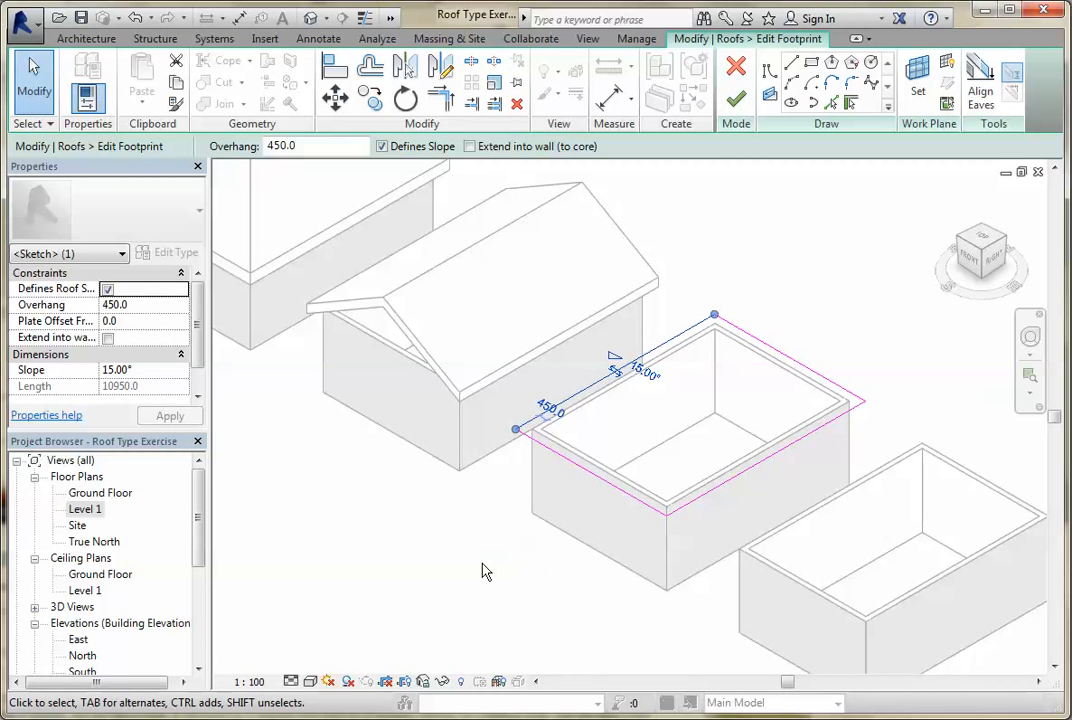
left_click(738, 100)
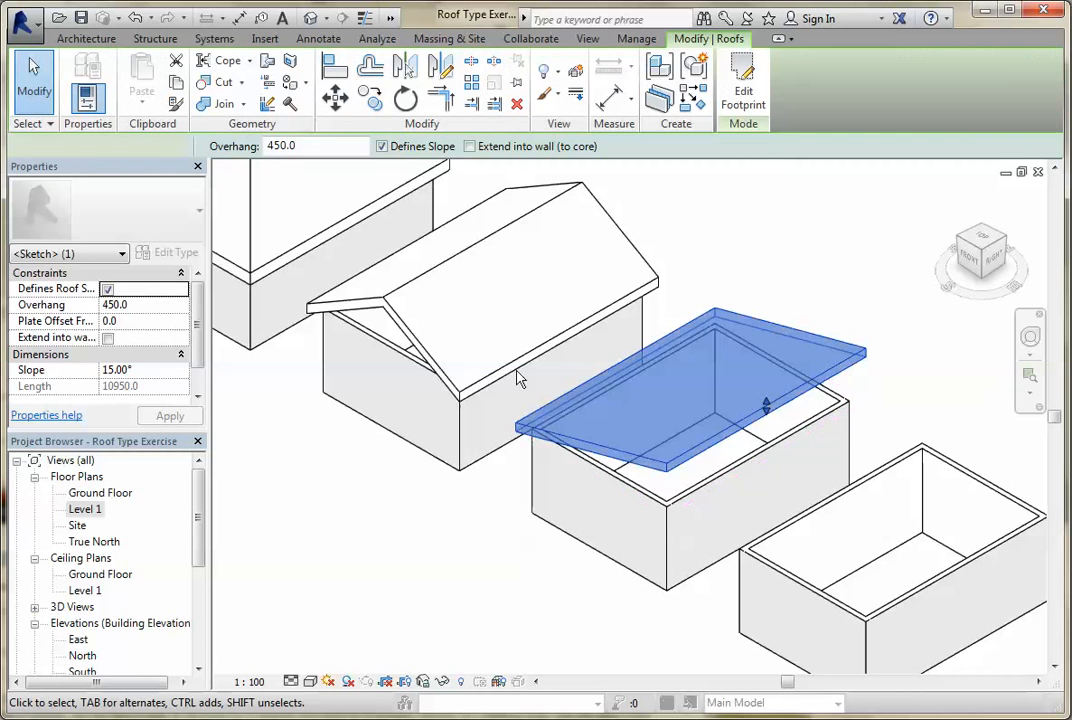
left_click(366, 588)
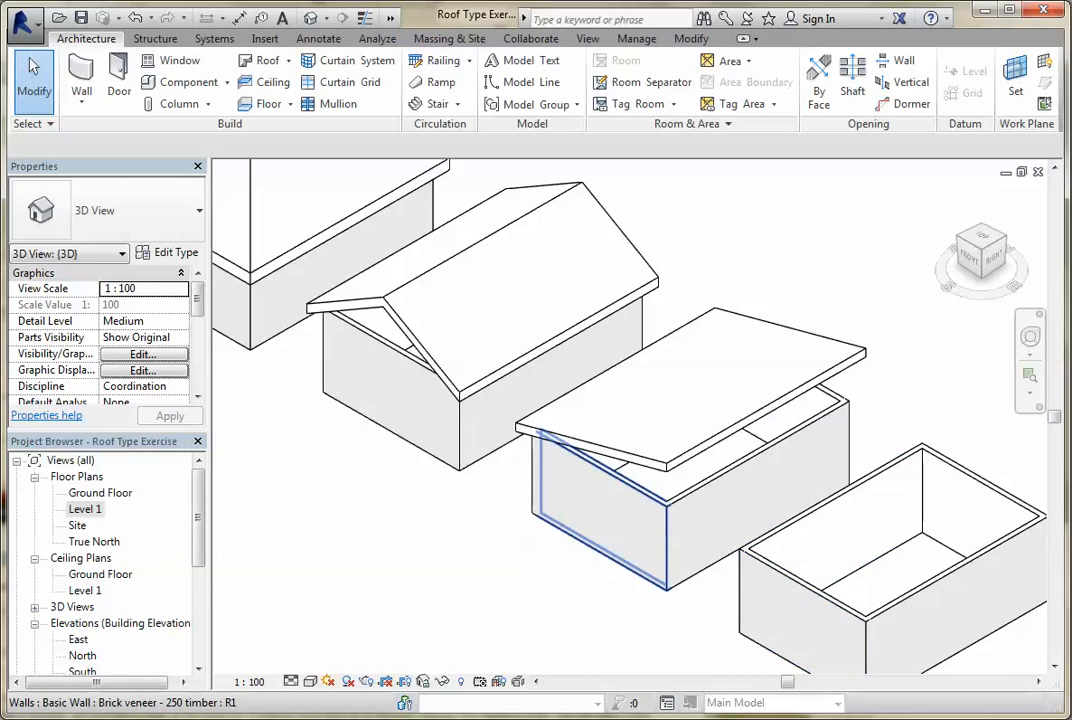
In the Level 1 floor plan, start a roof by extrusion and pick the fourth building's south wall face as the work plane.
double_click(85, 509)
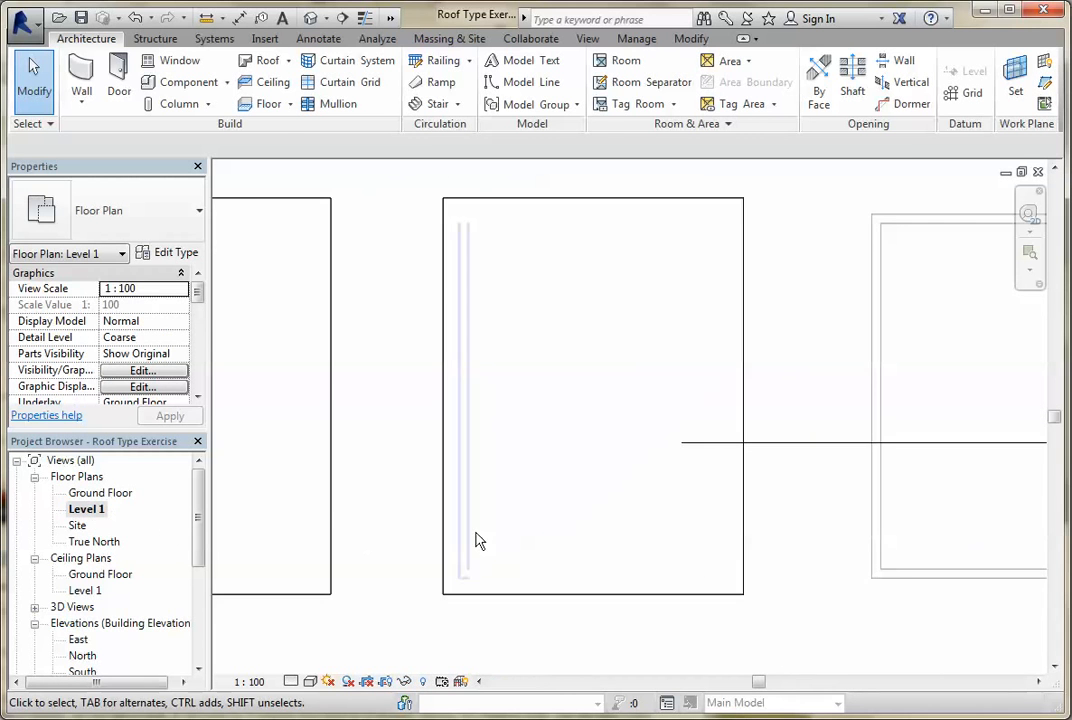
scroll(778, 519, "down", 1)
middle_click_drag(798, 510, 1000, 506)
middle_click_drag(370, 506, 1038, 499)
middle_click_drag(373, 500, 988, 500)
scroll(590, 486, "down", 2)
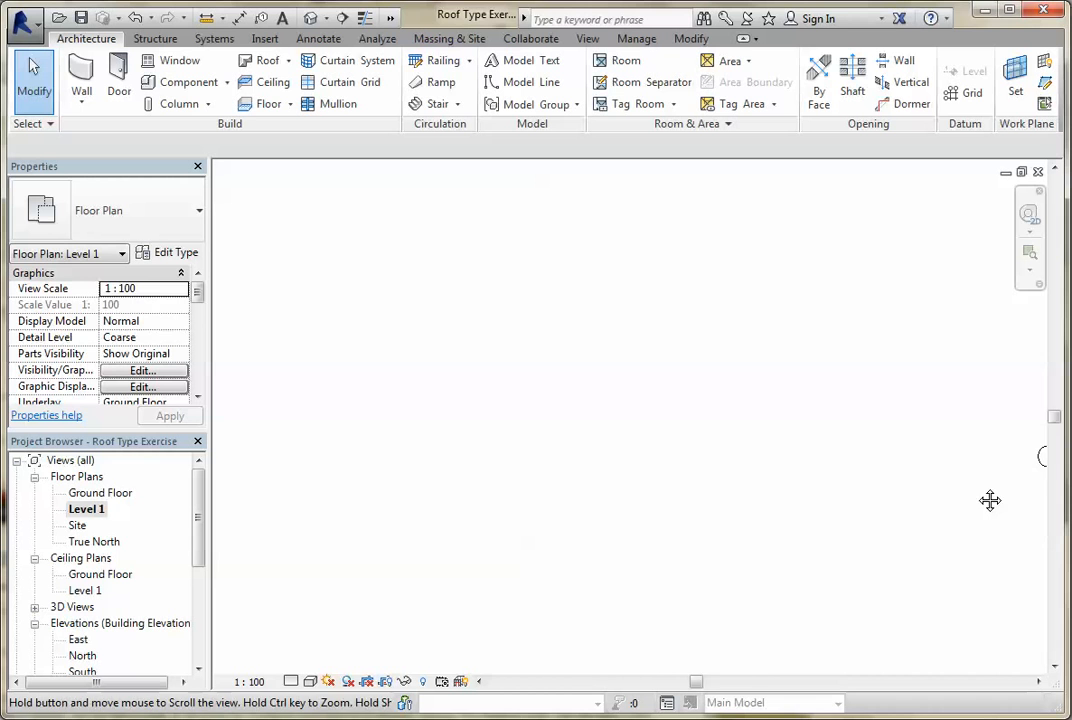
scroll(969, 455, "down", 5)
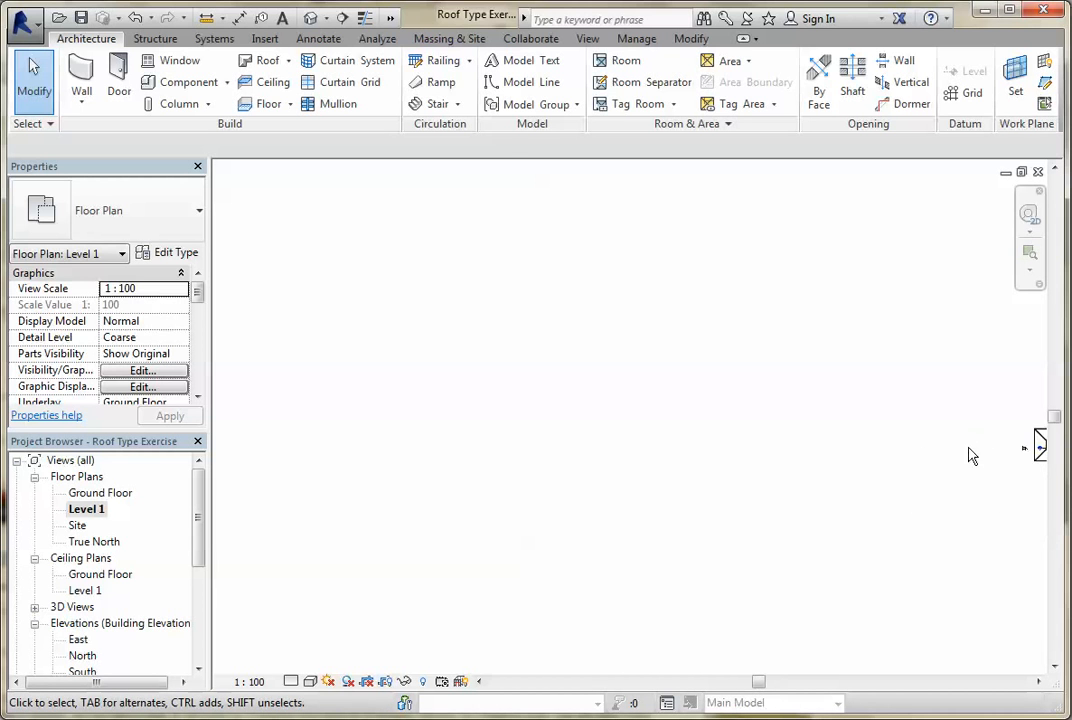
middle_click_drag(1028, 453, 632, 440)
scroll(665, 426, "up", 5)
scroll(672, 468, "up", 8)
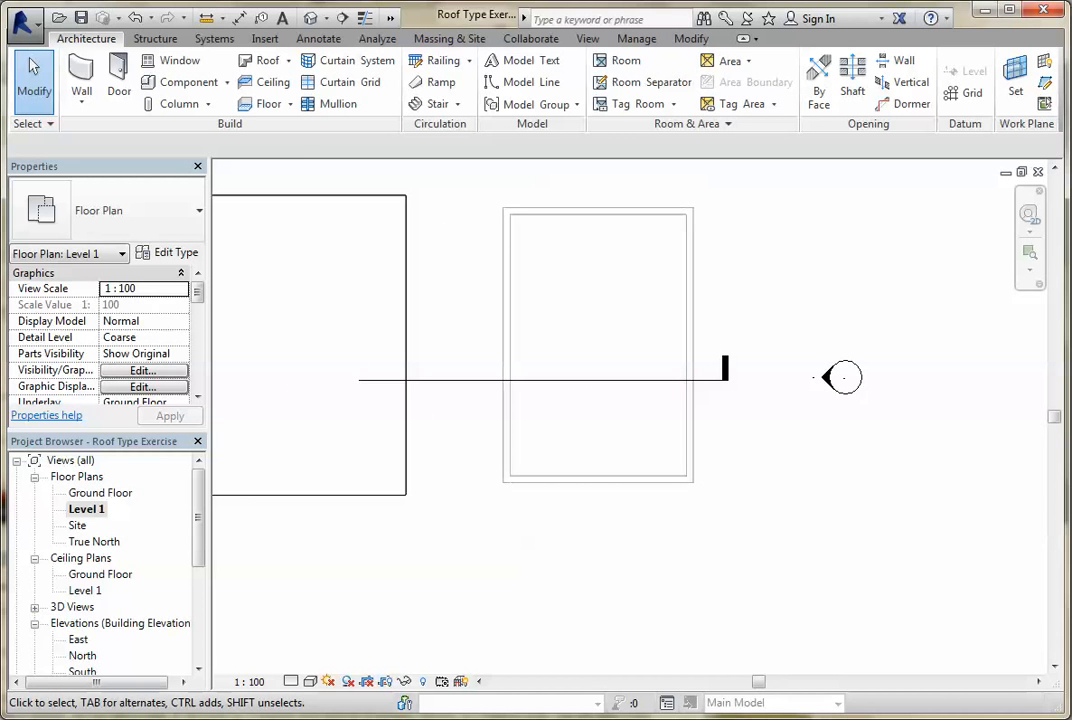
left_click(289, 61)
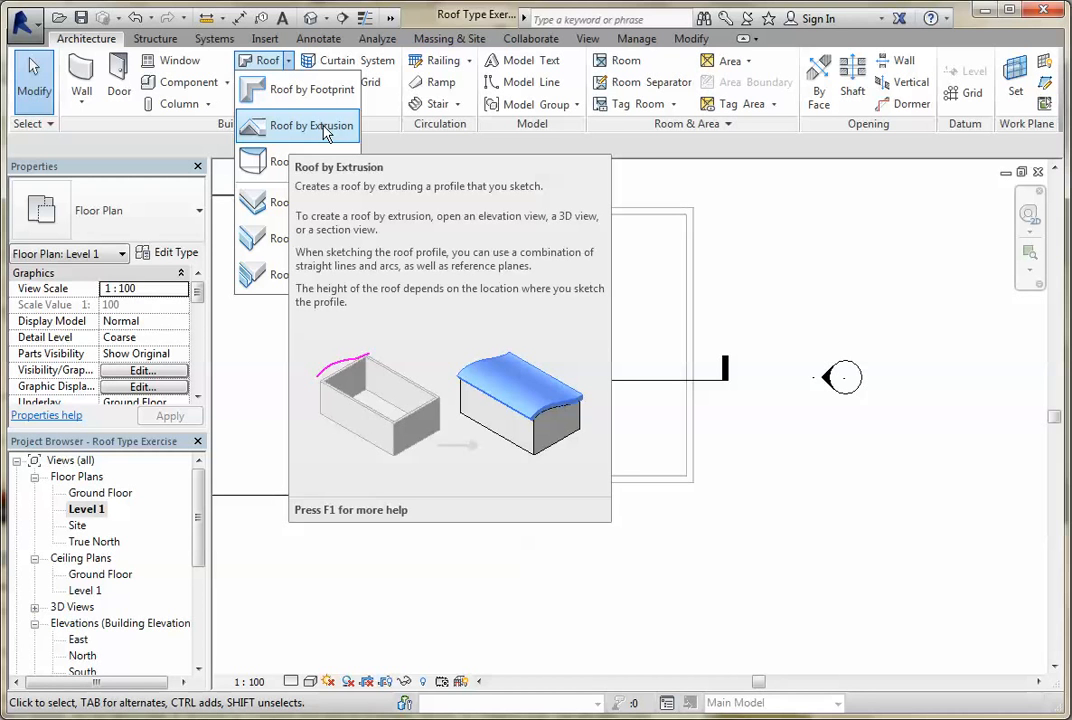
left_click(320, 127)
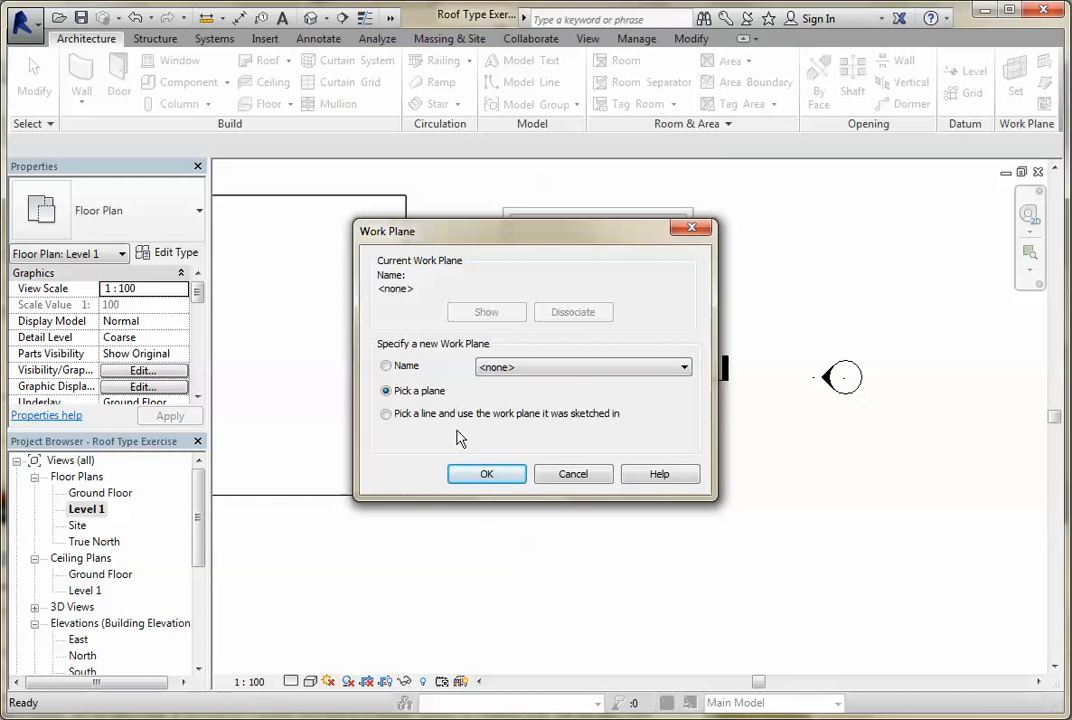
left_click(484, 473)
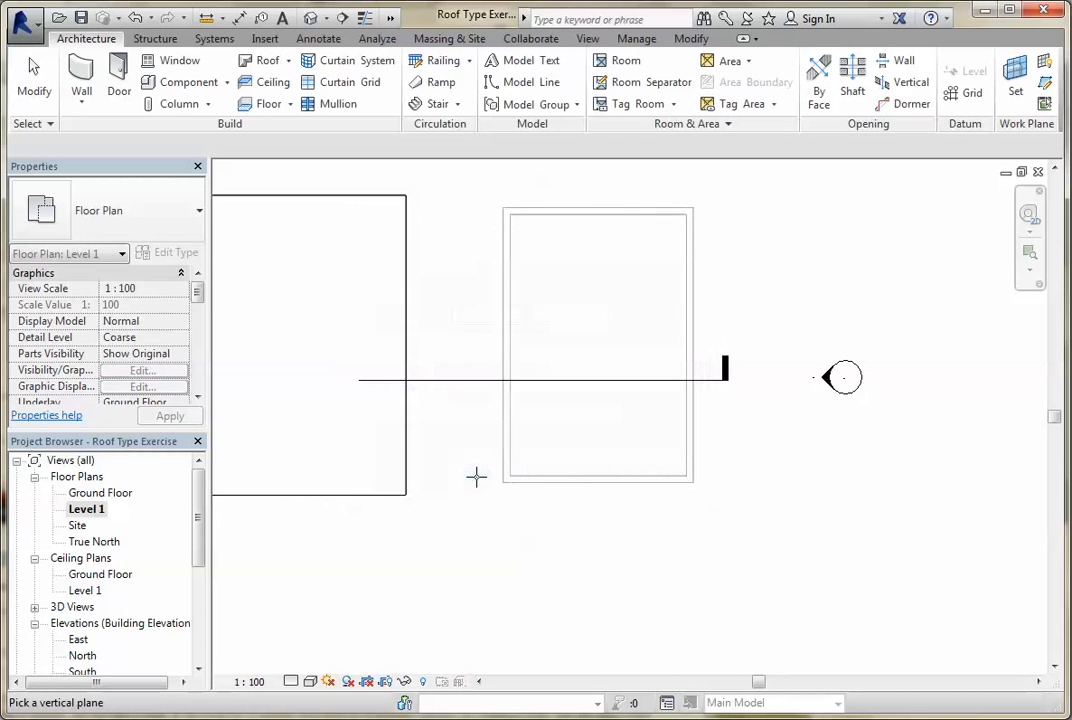
left_click(587, 483)
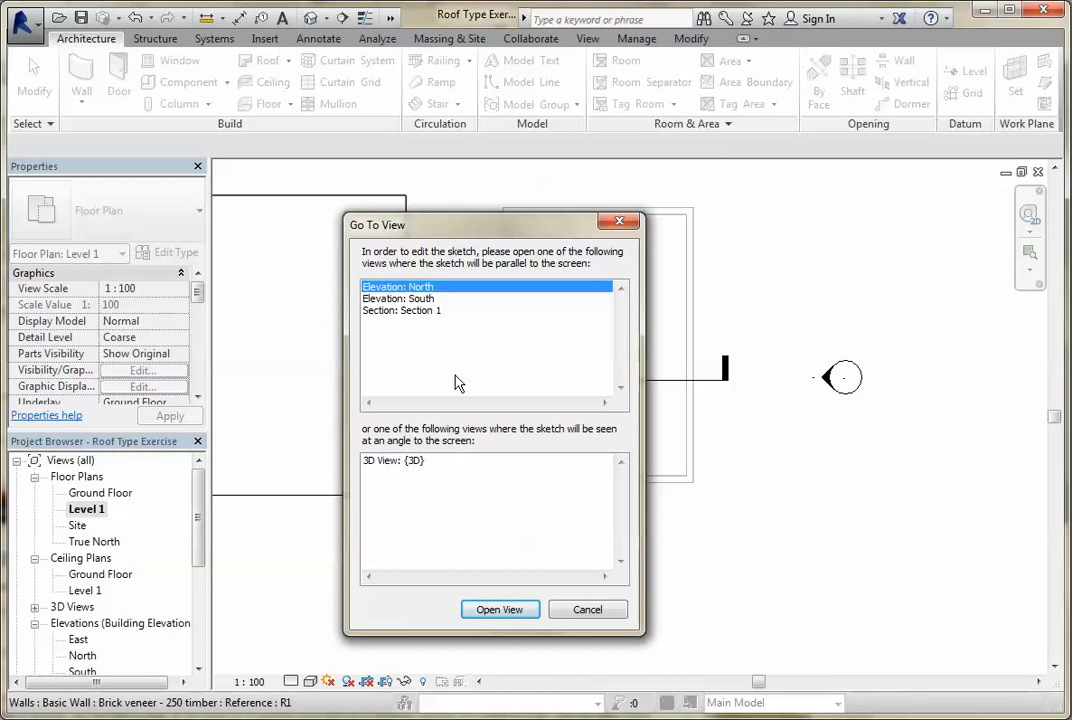
Open the South elevation for the profile sketch and set the roof reference to Level 1 with a 450 offset.
left_click(416, 300)
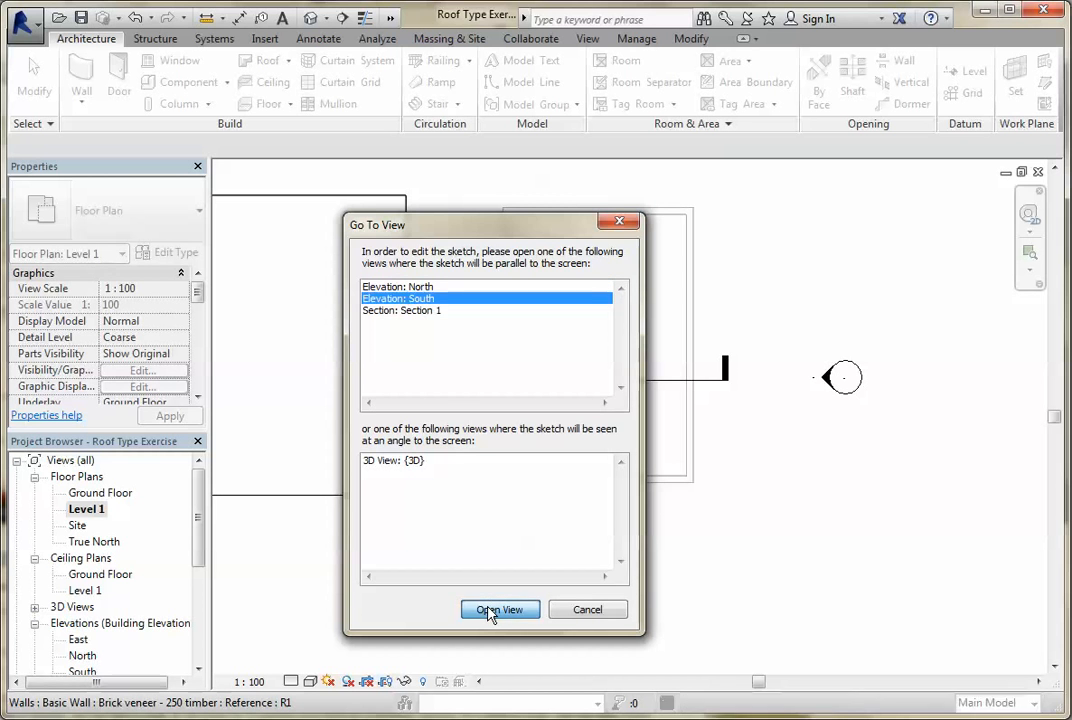
left_click(489, 611)
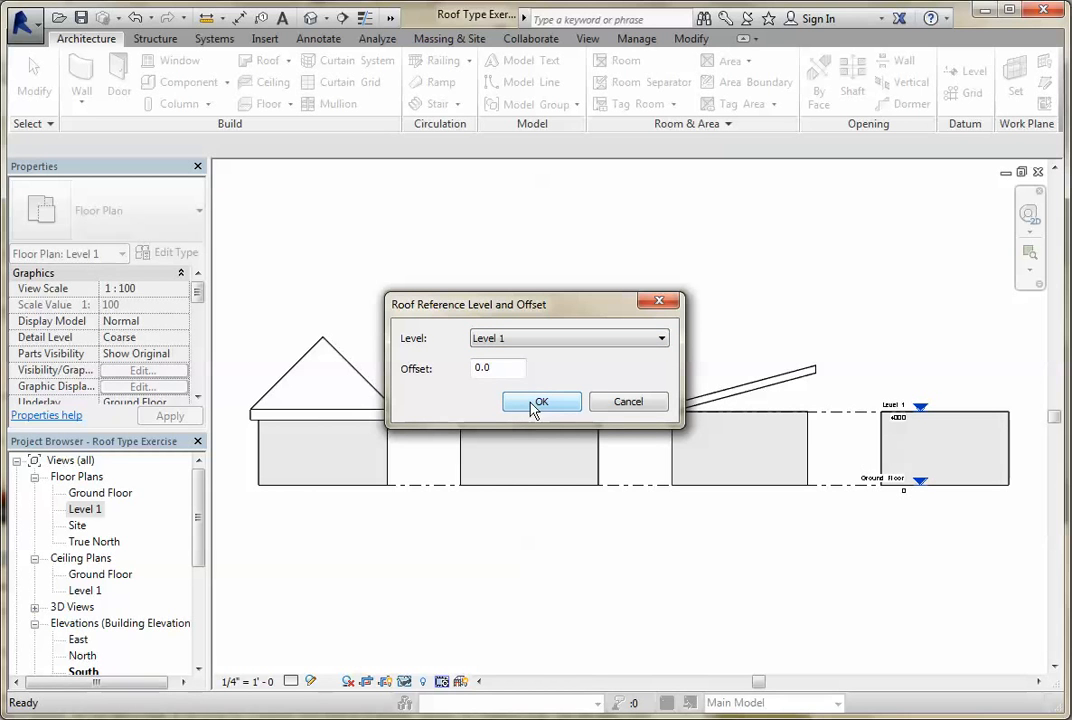
double_click(511, 367)
type("450")
left_click(541, 402)
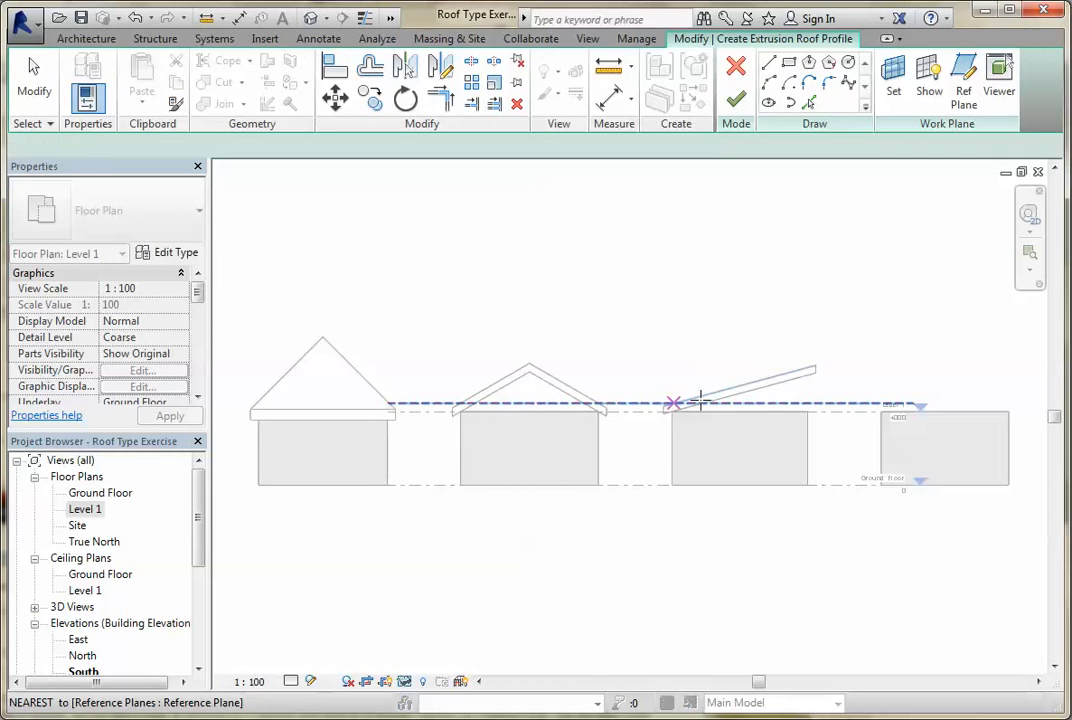
Start a start-end-radius arc for the roof profile on the Level 1 line, 450 mm outside the fourth building's west wall.
middle_click_drag(976, 418, 704, 428)
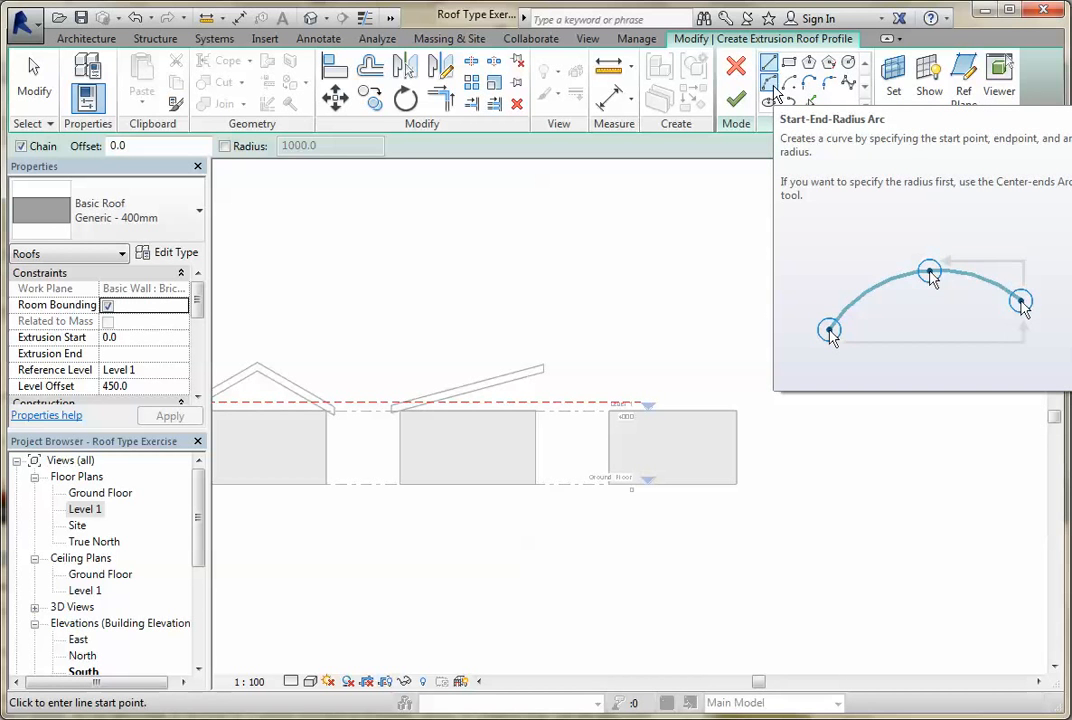
left_click(772, 86)
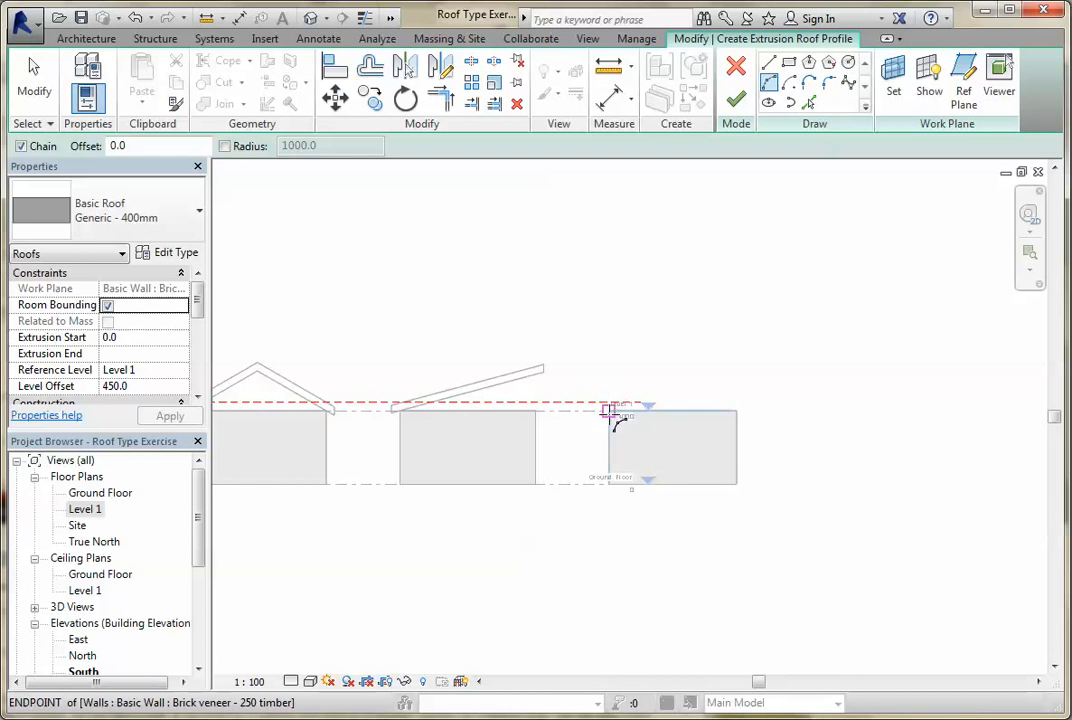
scroll(604, 410, "up", 3)
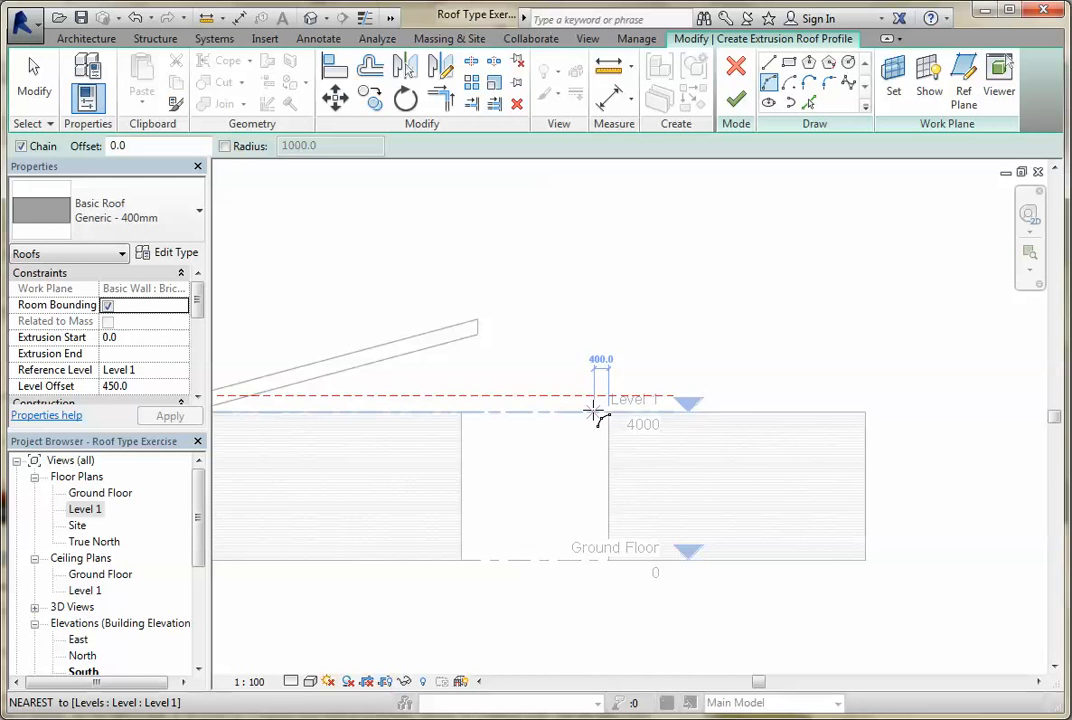
scroll(594, 412, "up", 3)
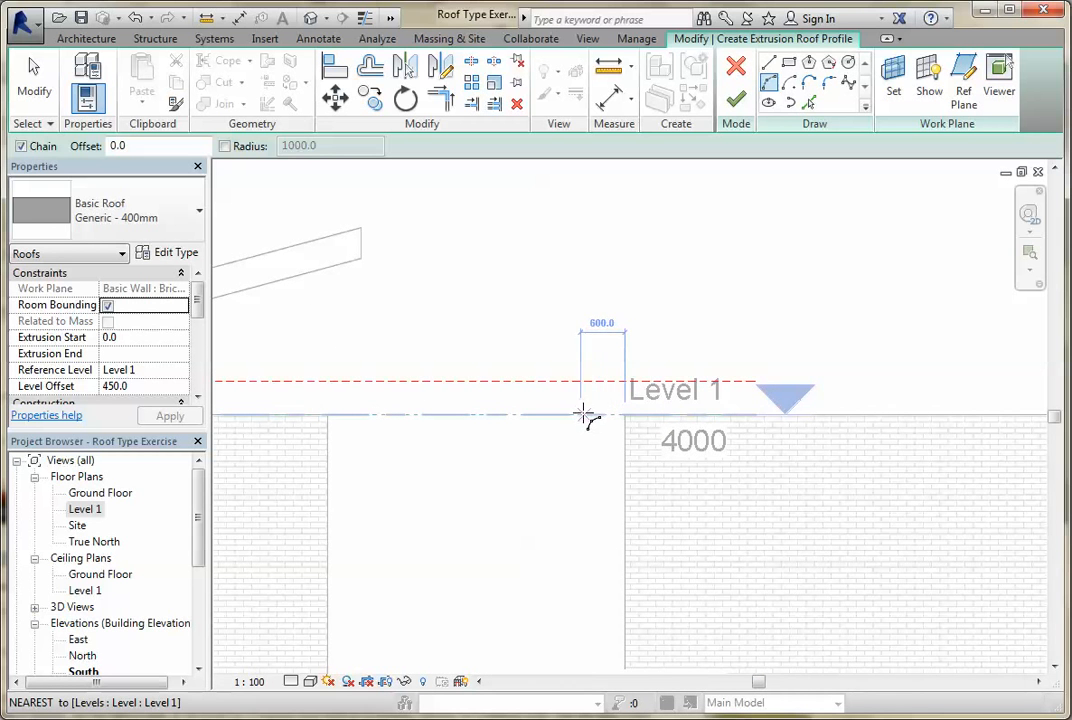
scroll(594, 414, "up", 2)
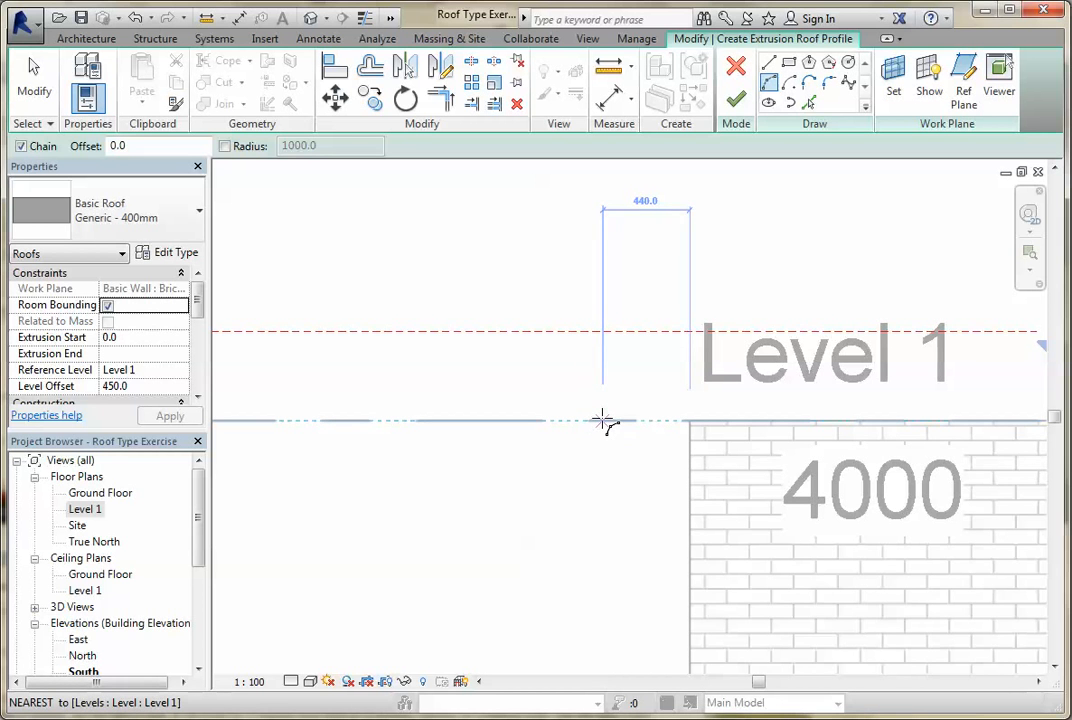
type("450")
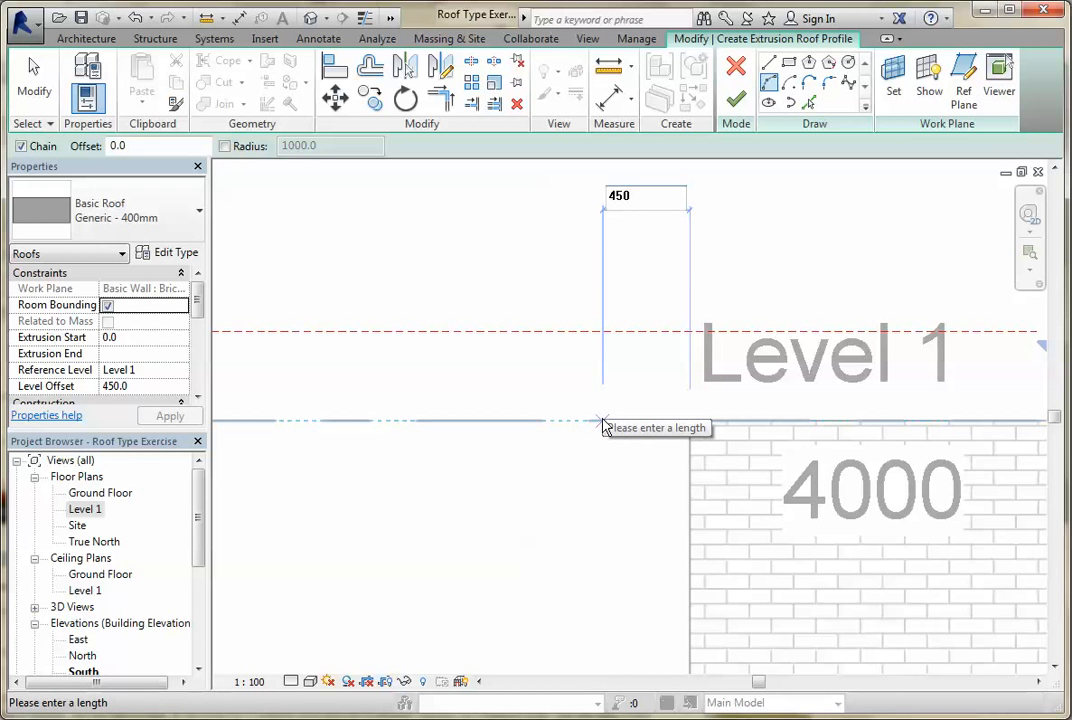
key("Return")
End the arc on the Level 1 line 7900 mm from its start, bulge it gently upward above the building and finish the extrusion roof.
scroll(672, 402, "down", 3)
middle_click_drag(710, 461, 584, 399)
scroll(747, 407, "down", 2)
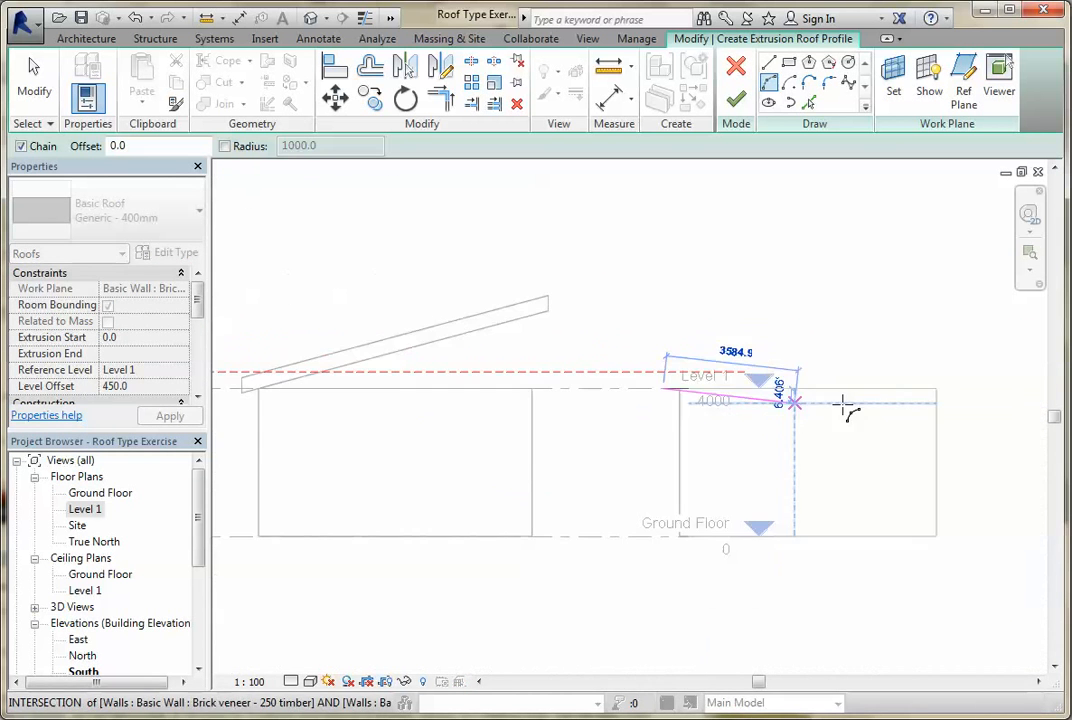
scroll(945, 390, "up", 3)
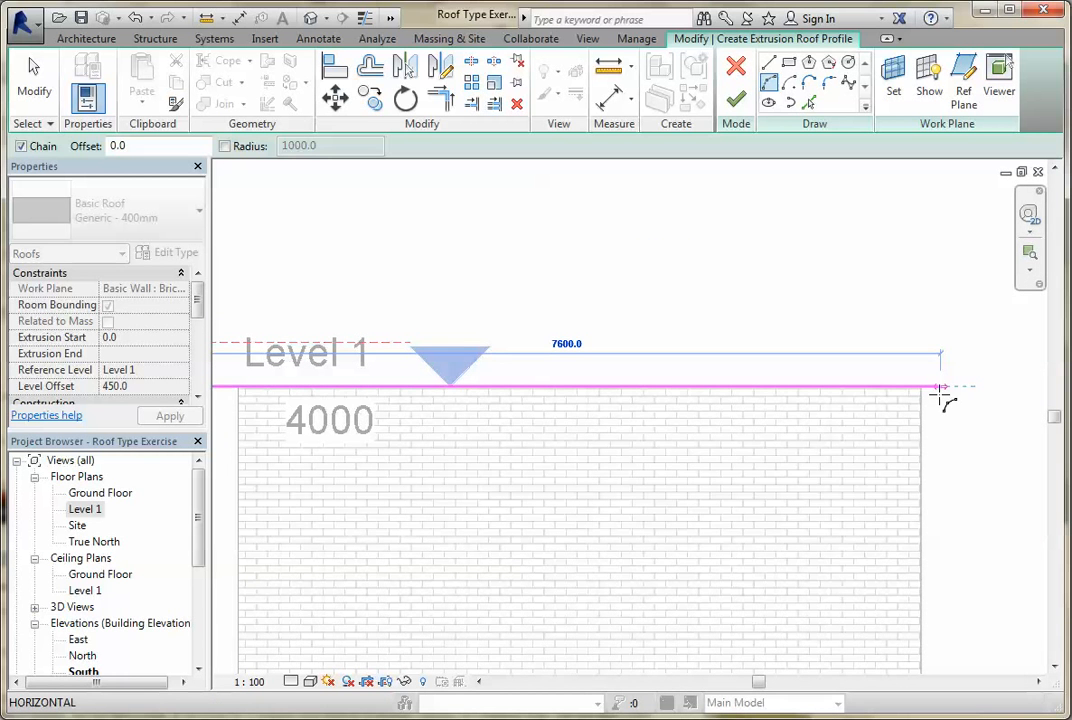
scroll(971, 391, "down", 1)
middle_click_drag(949, 390, 809, 364)
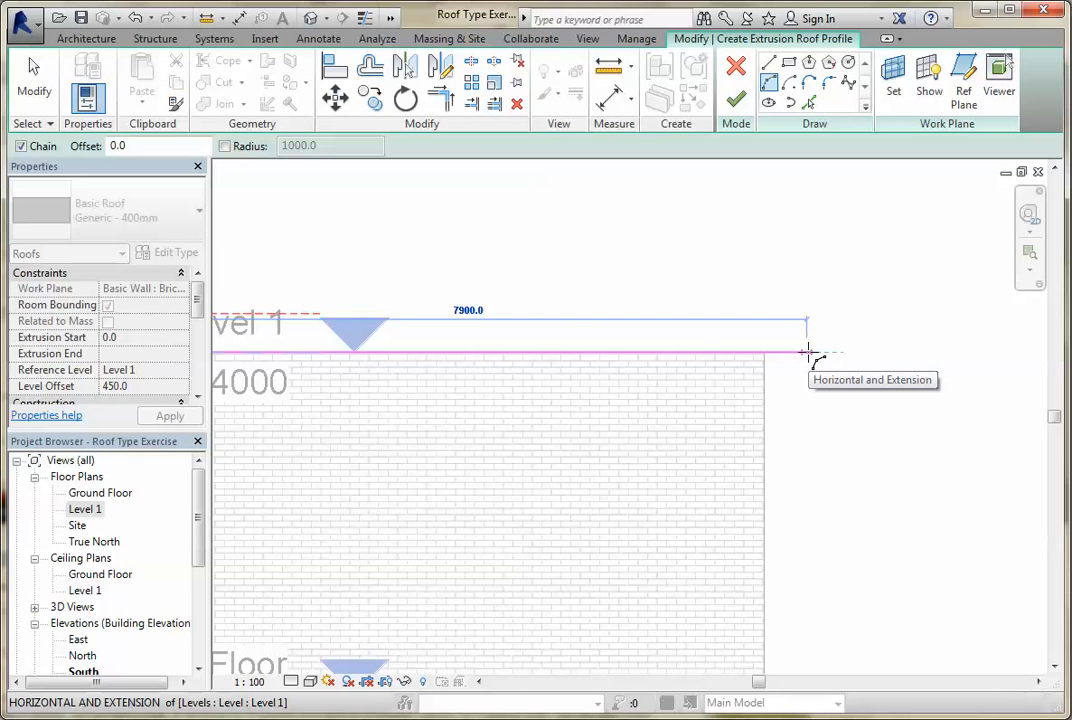
left_click(808, 352)
scroll(808, 352, "down", 4)
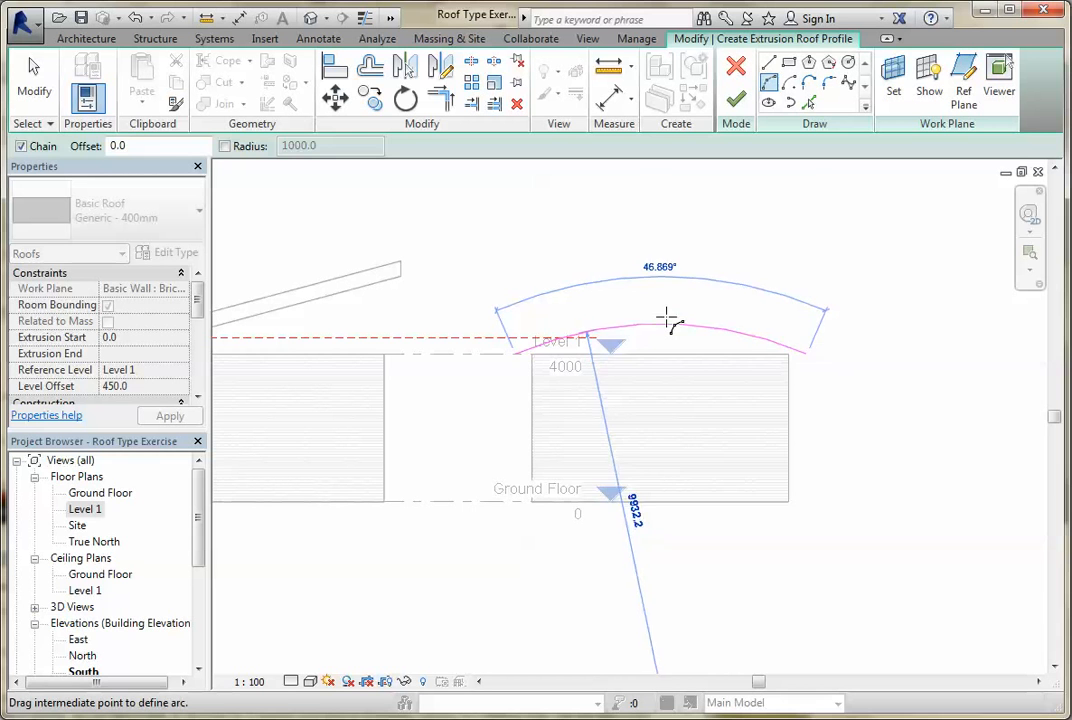
left_click(667, 320)
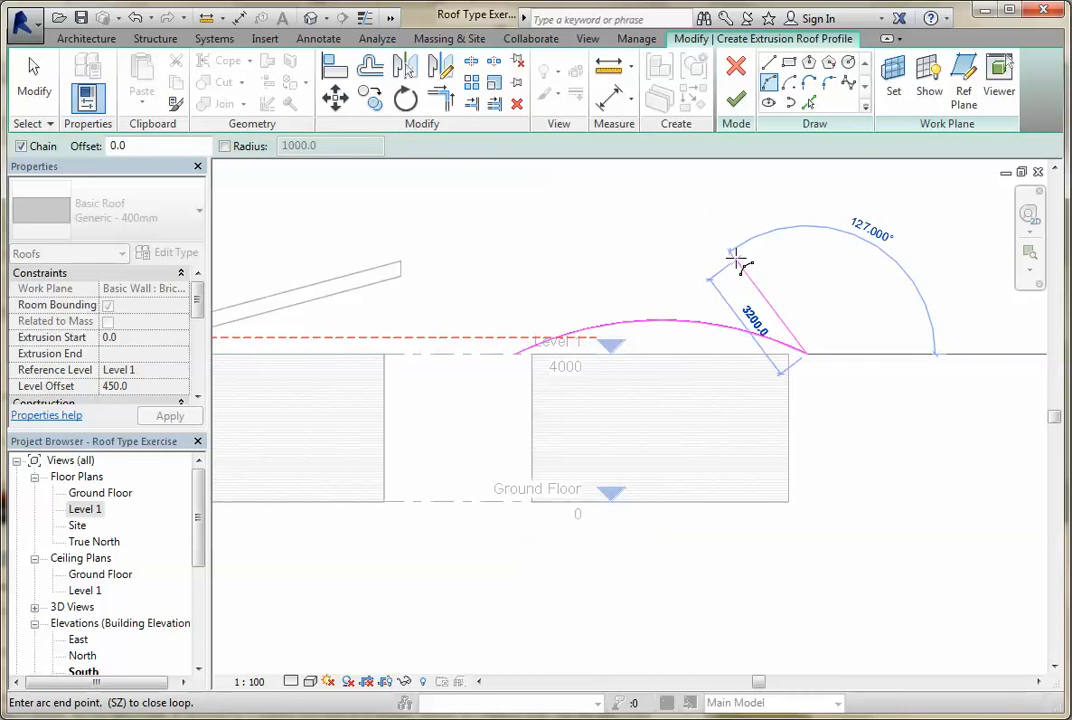
key("Escape")
key("Escape")
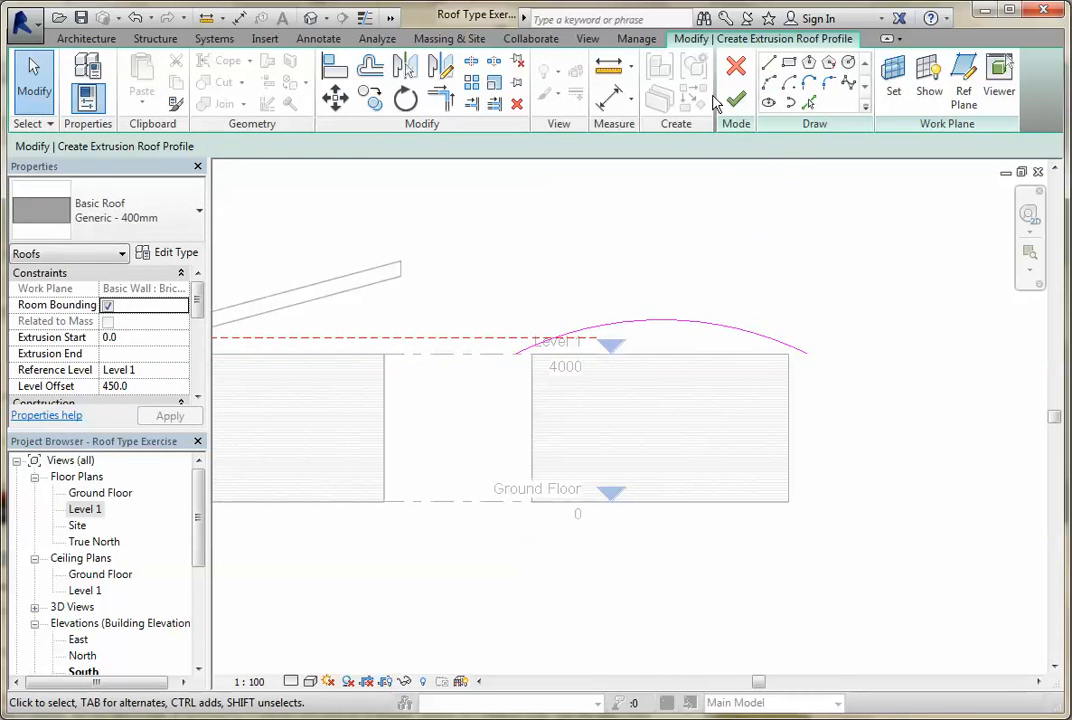
left_click(732, 104)
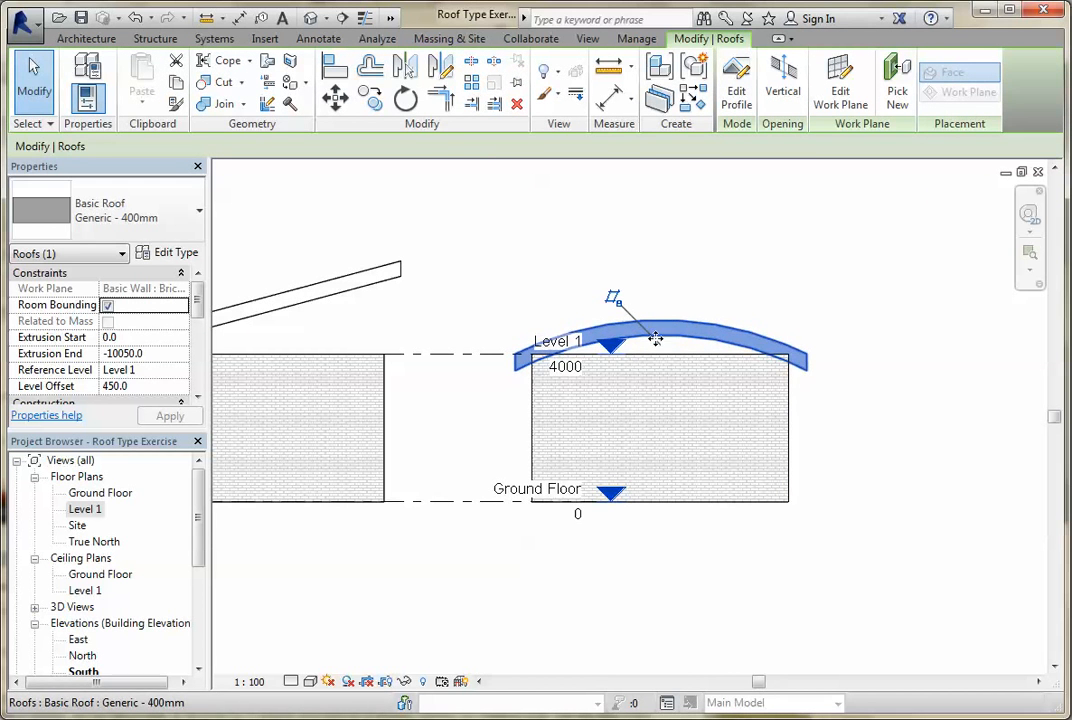
Change the curved roof's type to Generic - 125mm and show the model in 3D.
left_click(187, 220)
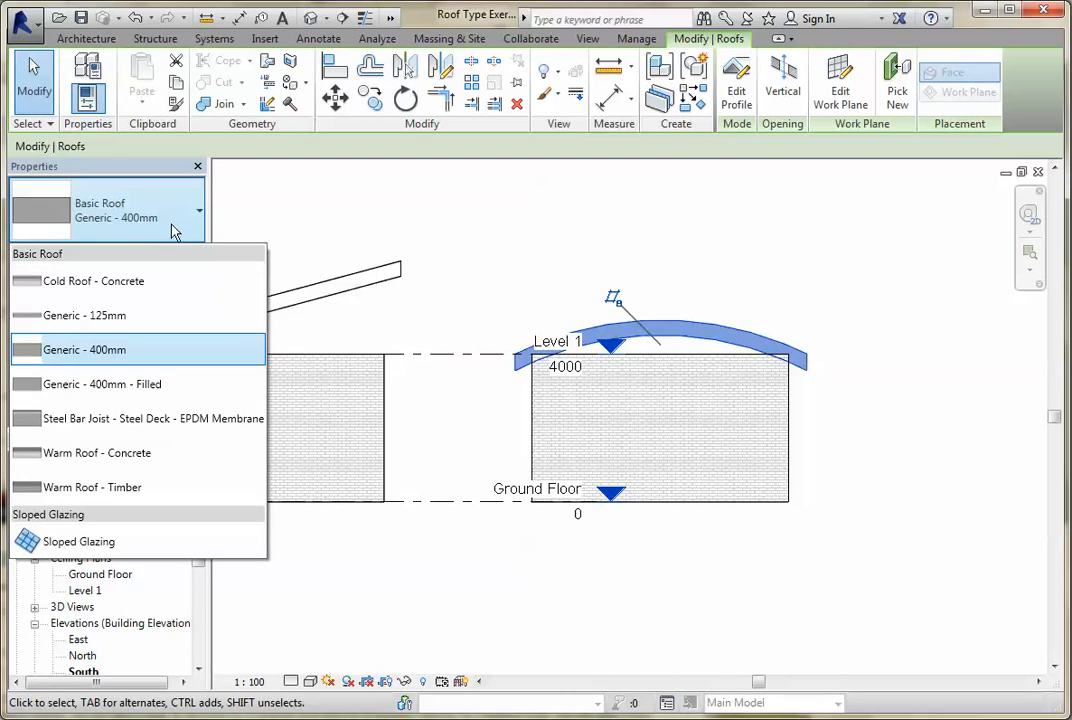
left_click(100, 316)
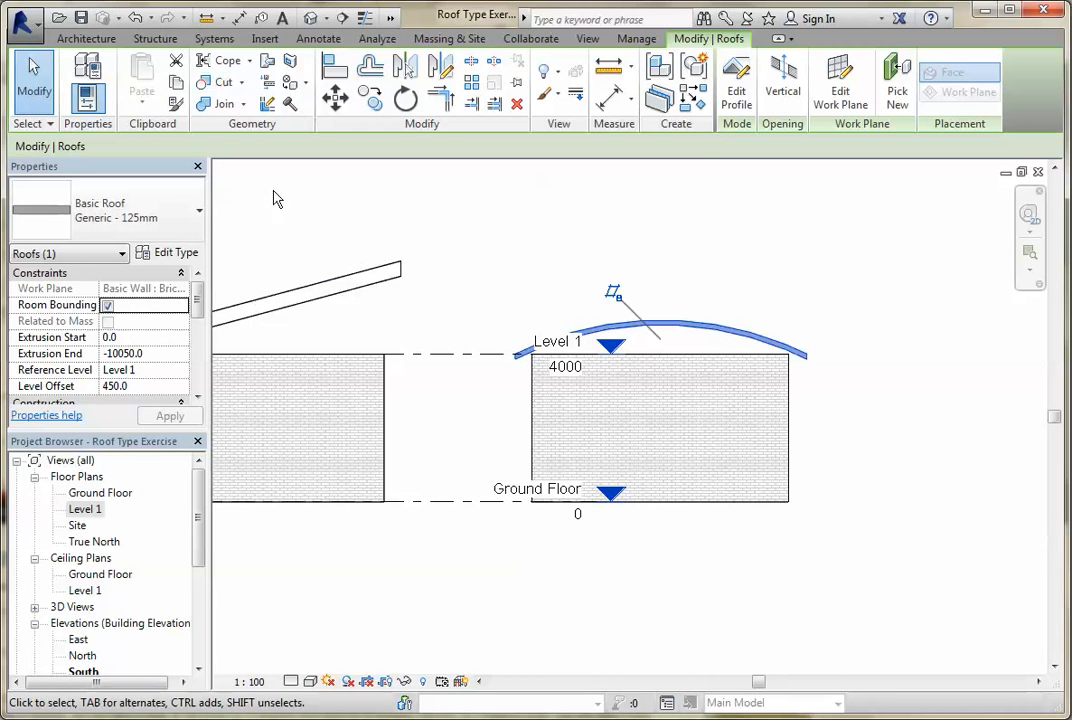
left_click(311, 18)
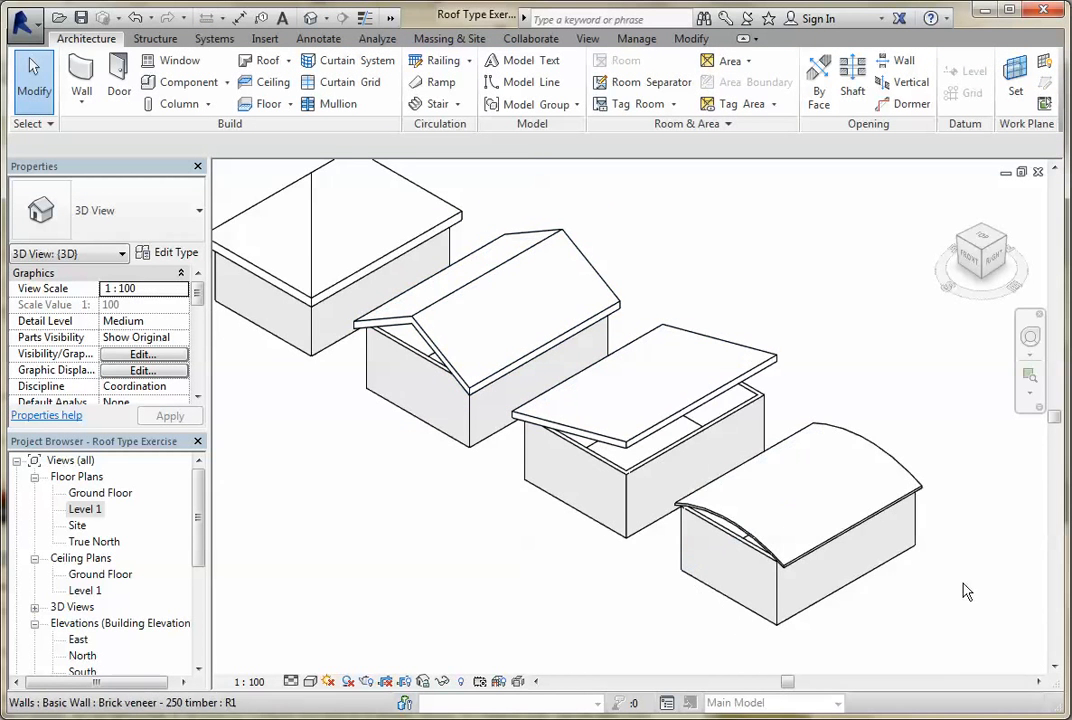
scroll(972, 470, "up", 1)
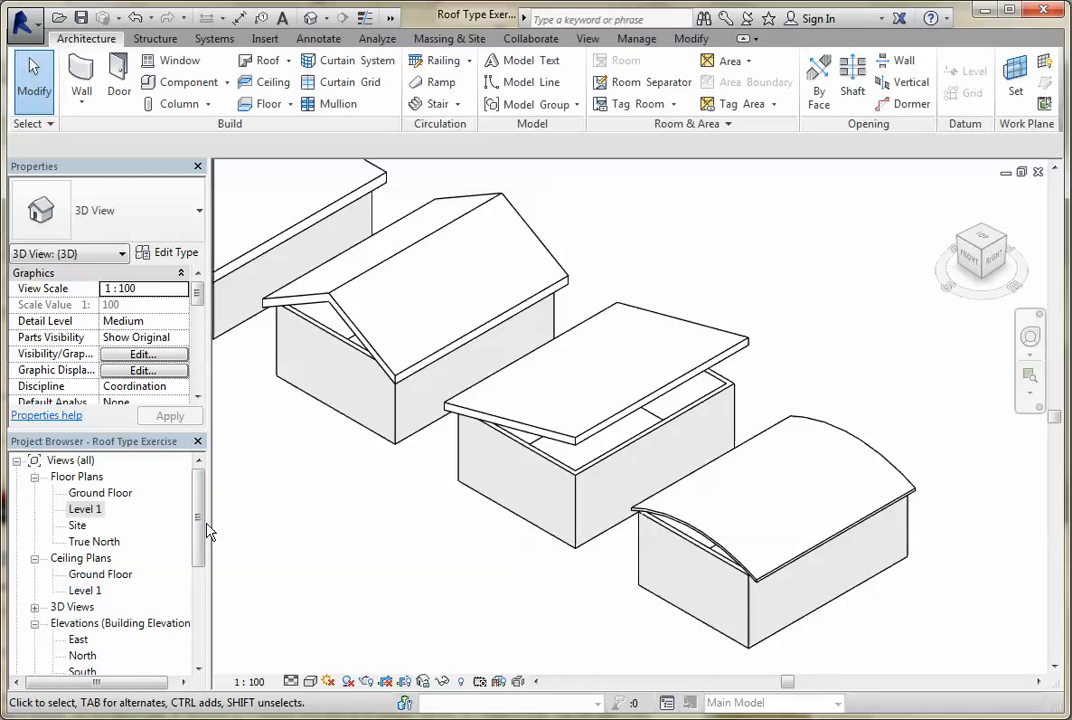
Examine the curved roof's extent over the end walls in the East elevation and return to the 3D view.
left_click_drag(197, 535, 198, 560)
double_click(78, 575)
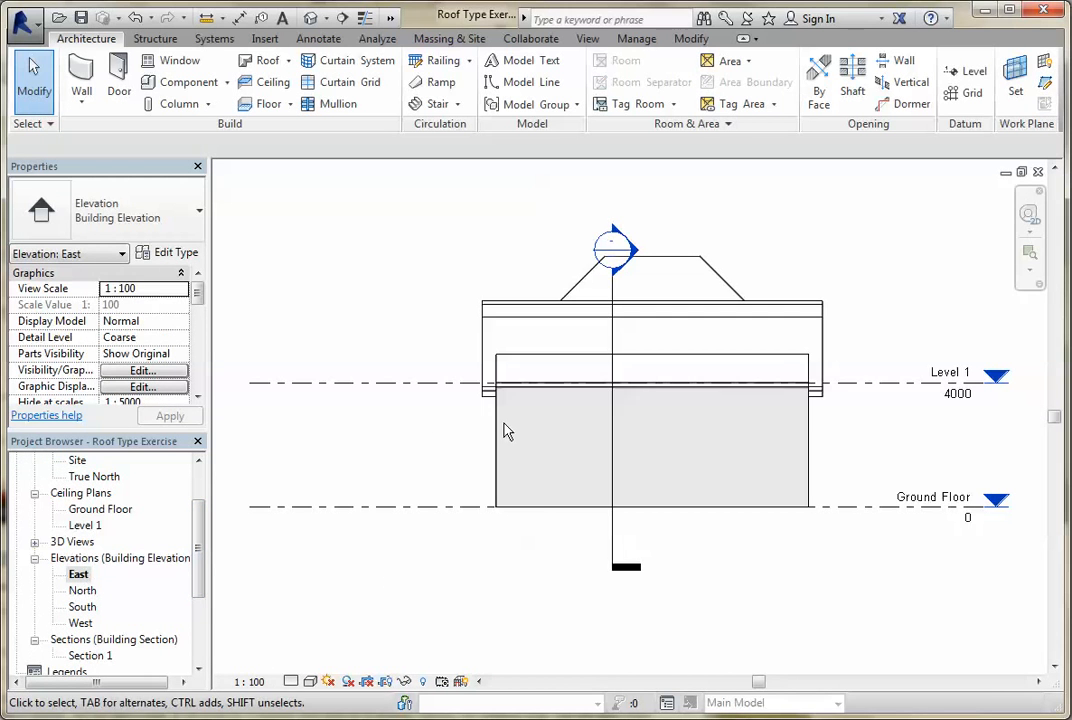
scroll(767, 411, "up", 2)
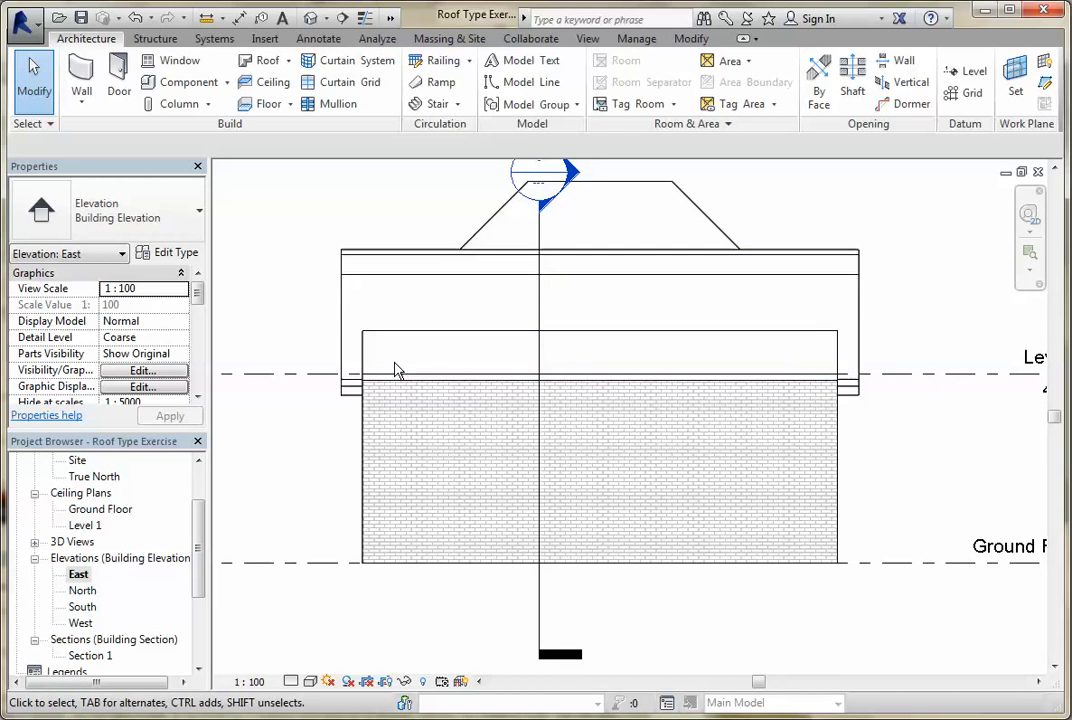
scroll(395, 371, "down", 2)
middle_click(342, 610)
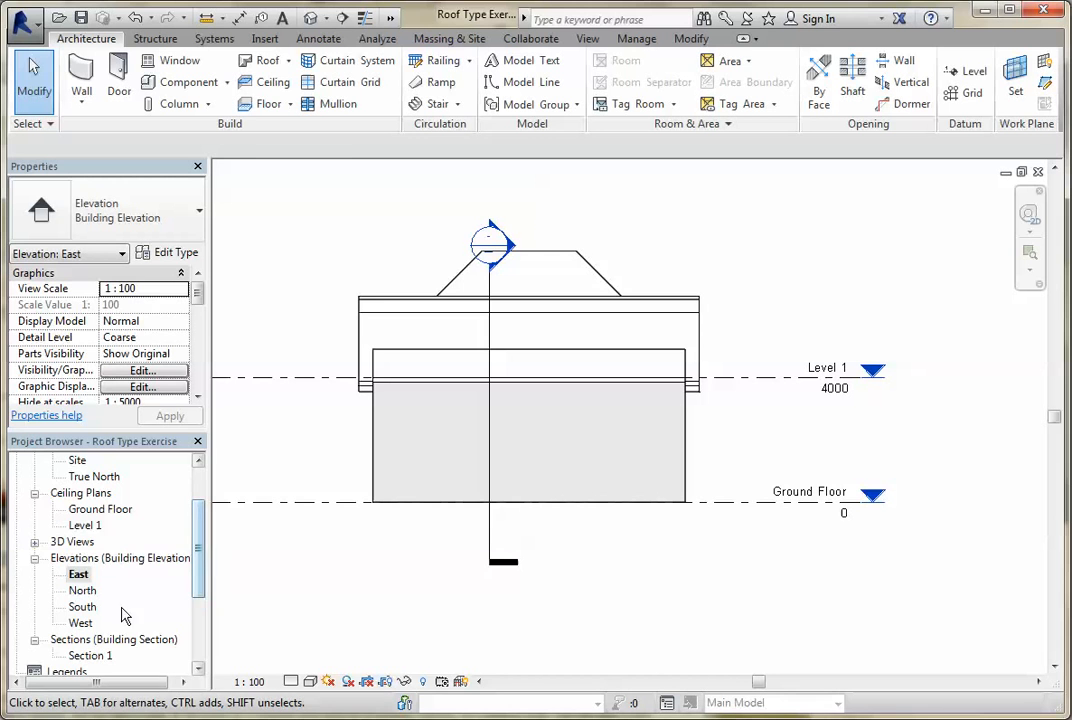
left_click_drag(203, 573, 201, 498)
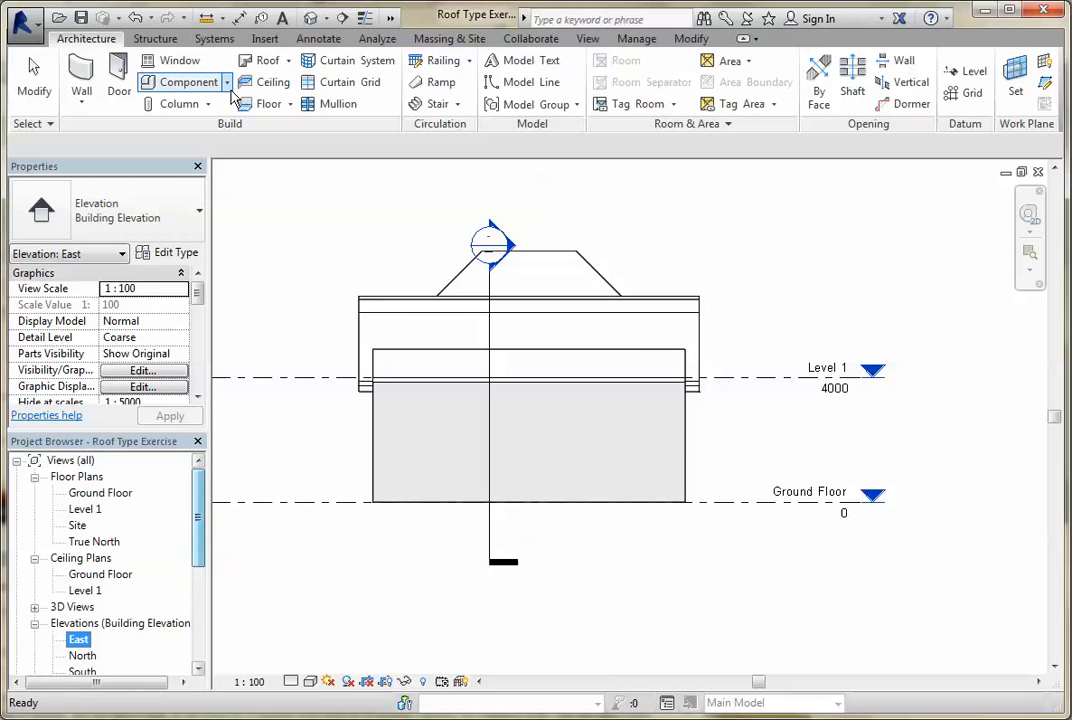
left_click(267, 62)
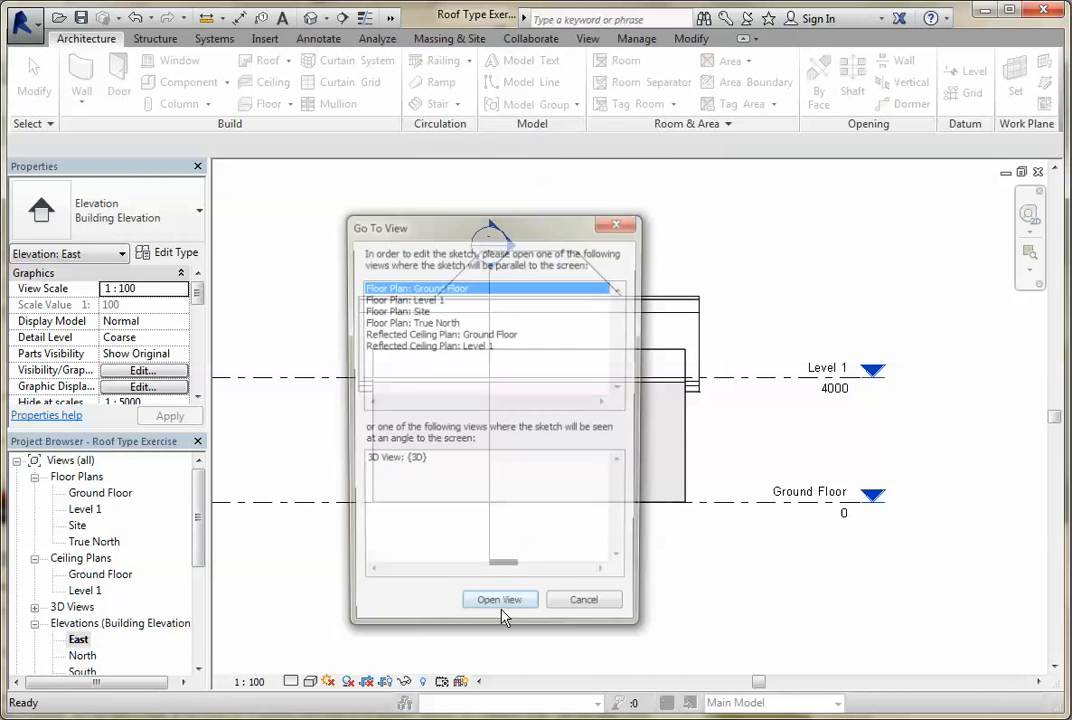
left_click(572, 610)
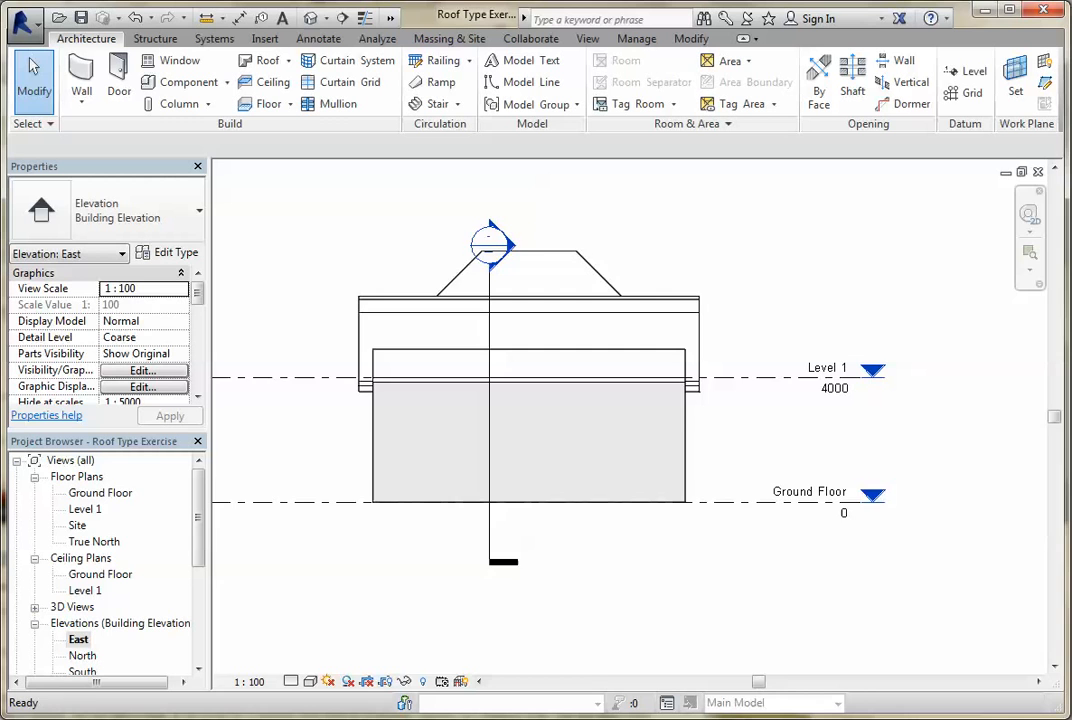
left_click(311, 20)
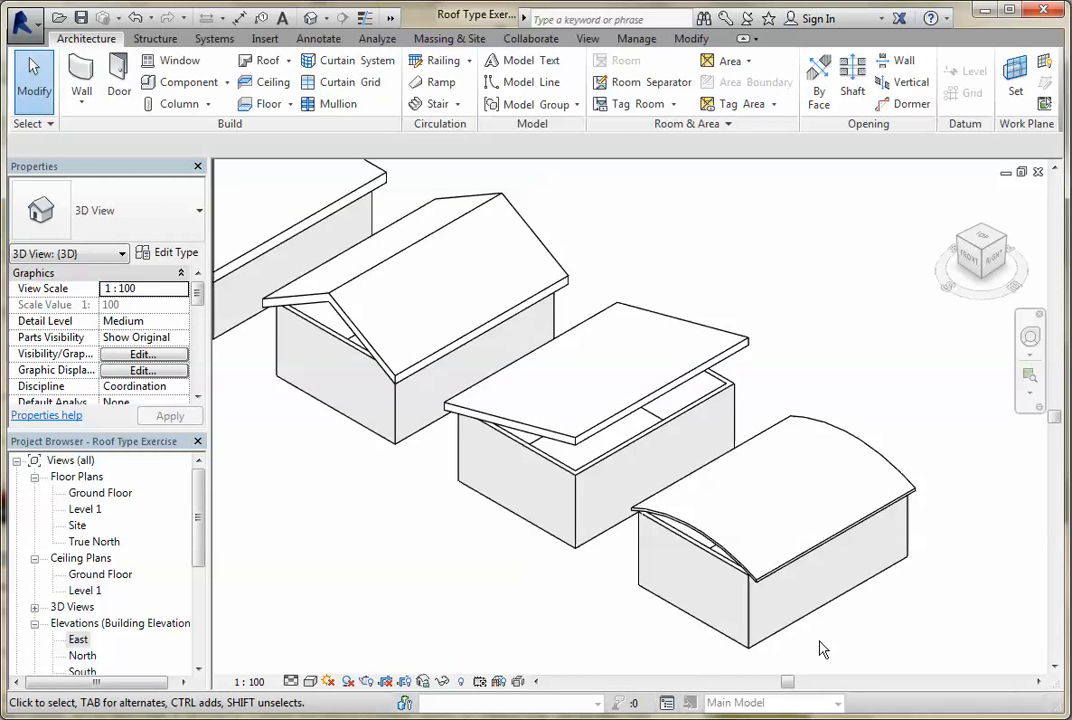
scroll(350, 605, "down", 2)
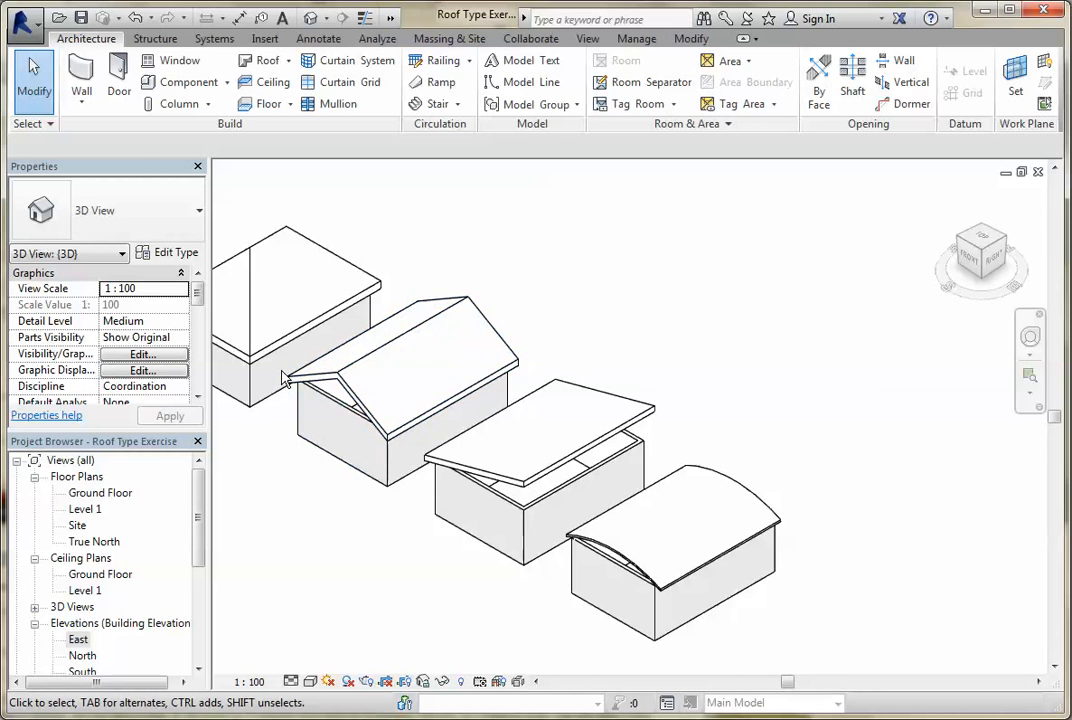
left_click(323, 415)
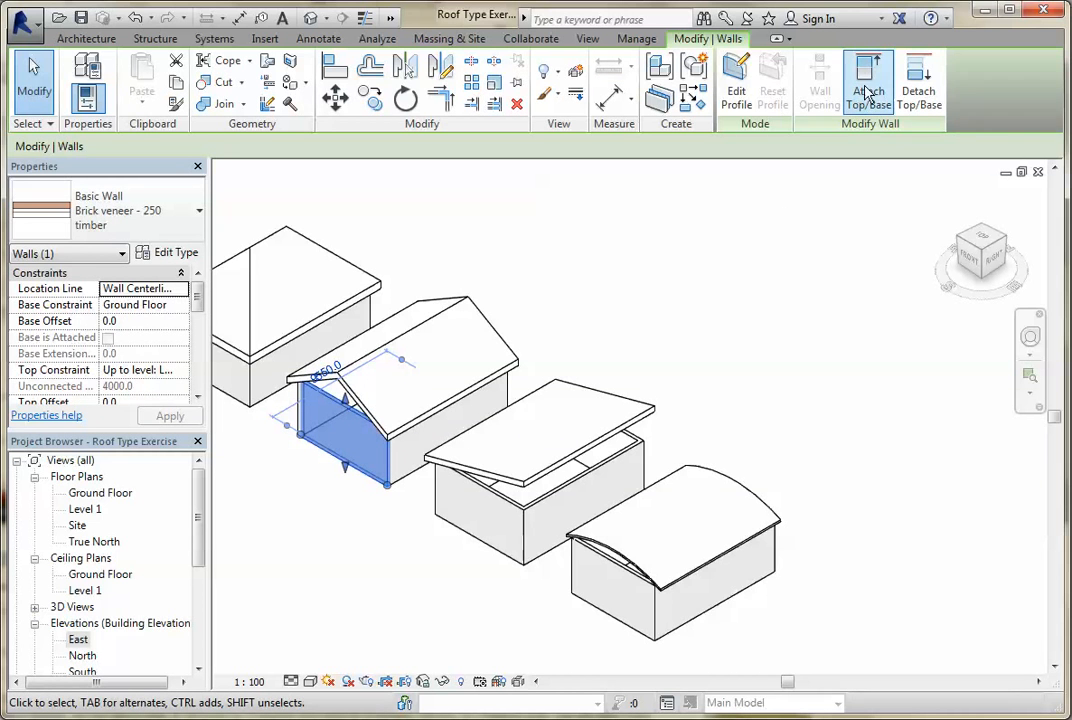
left_click(870, 88)
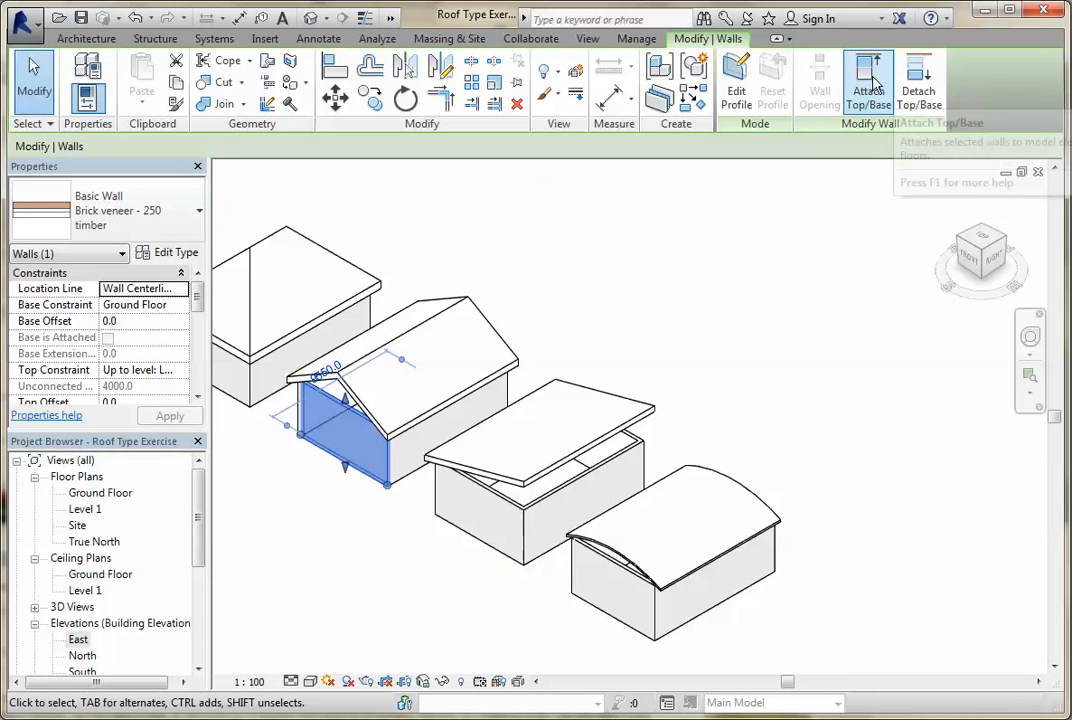
left_click(870, 90)
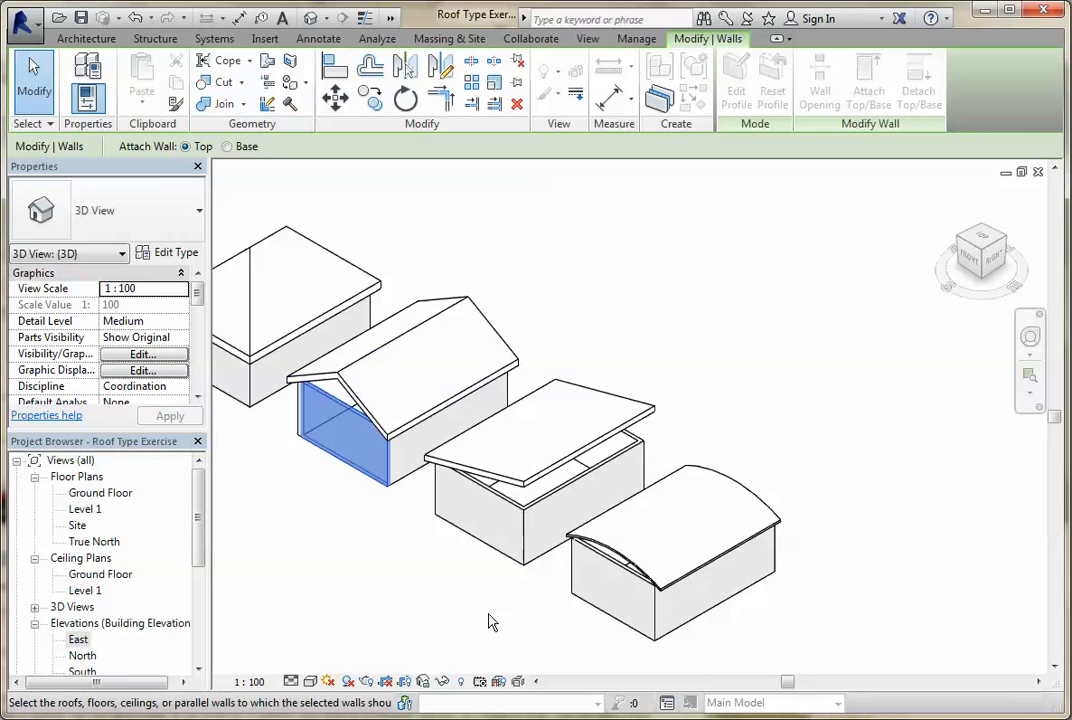
key("Escape")
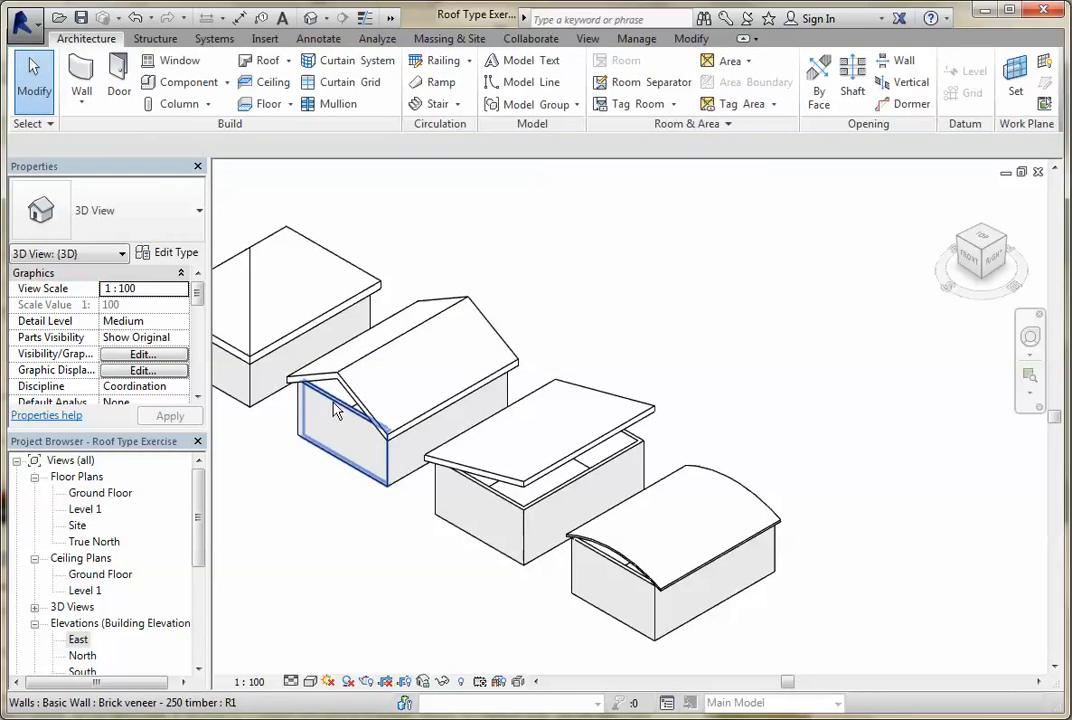
Attach the top of the second building's front gable-end wall to the gable roof.
left_click(334, 402)
left_click(868, 85)
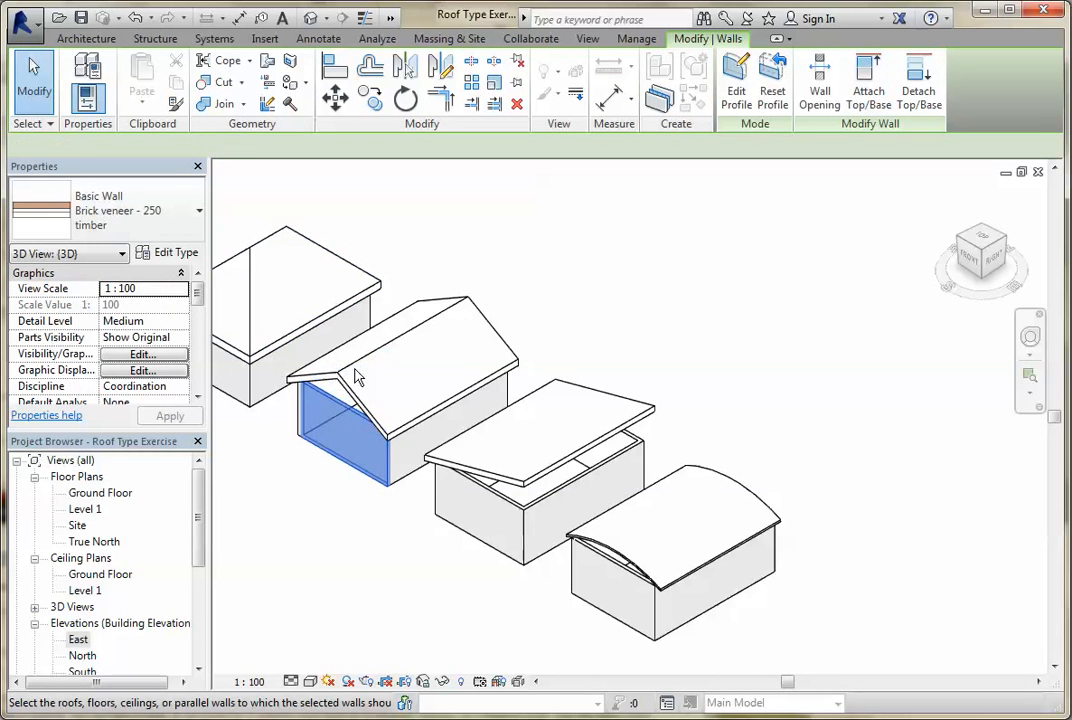
left_click(335, 362)
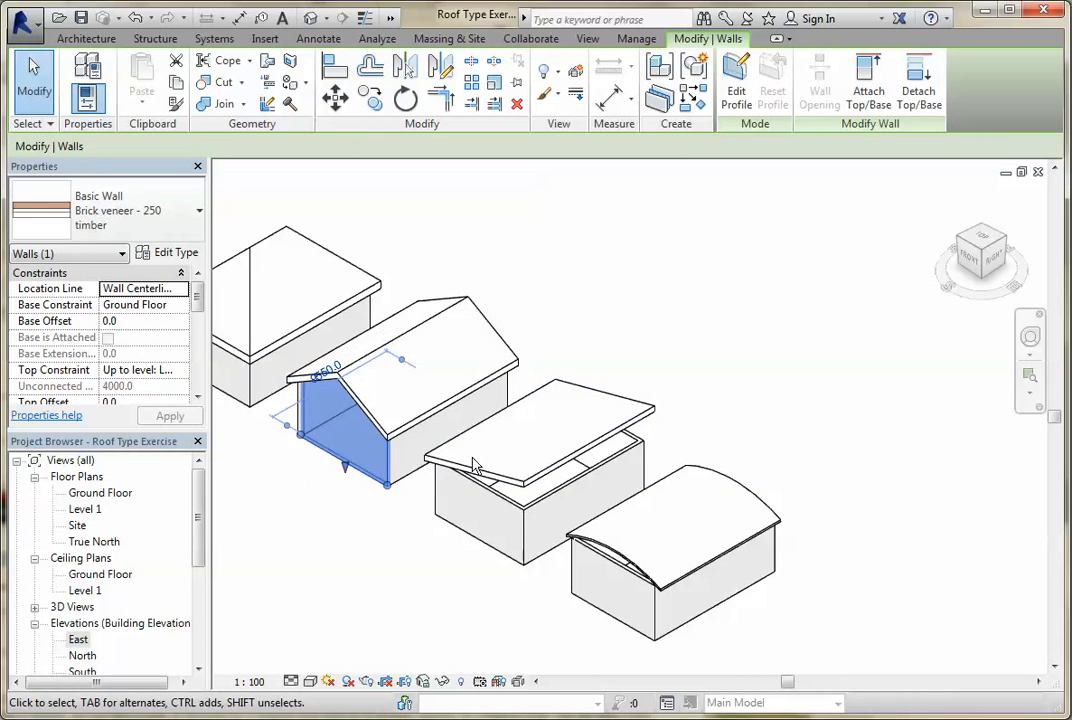
left_click(490, 500)
left_click(575, 485, "ctrl")
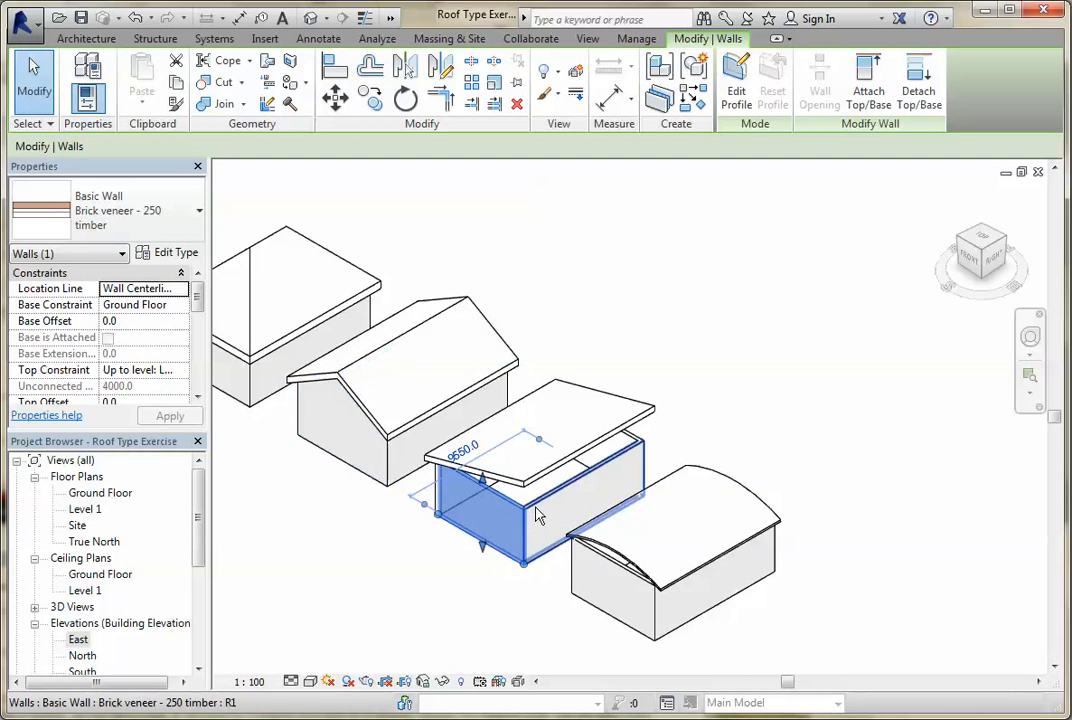
left_click(632, 438, "ctrl")
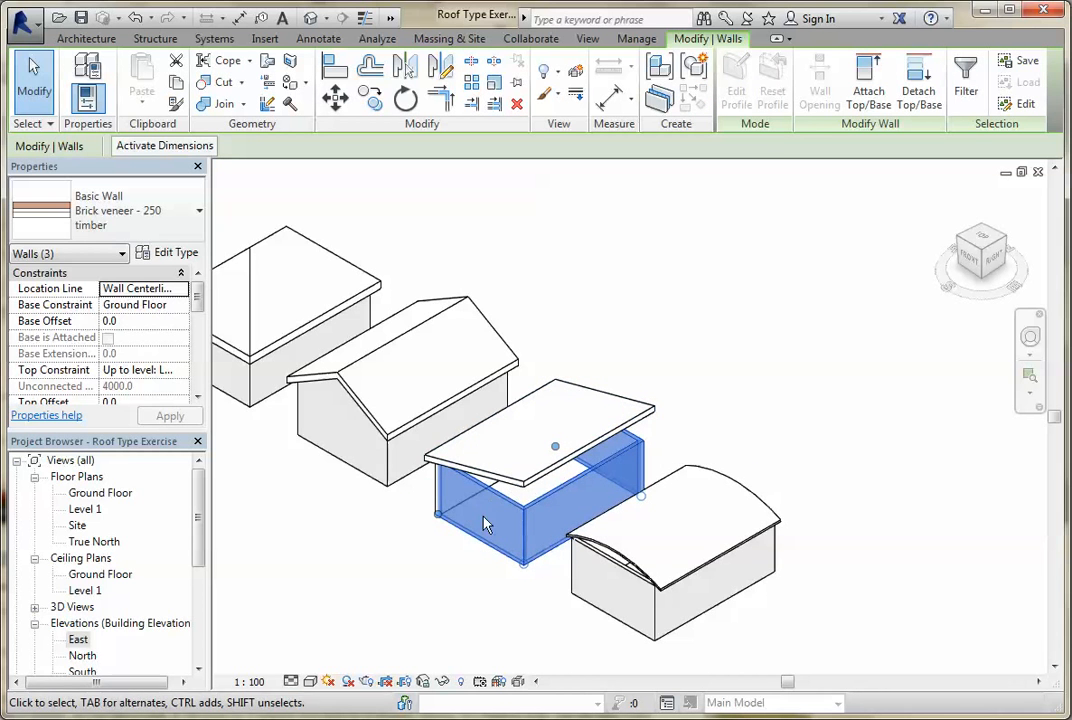
left_click(505, 485)
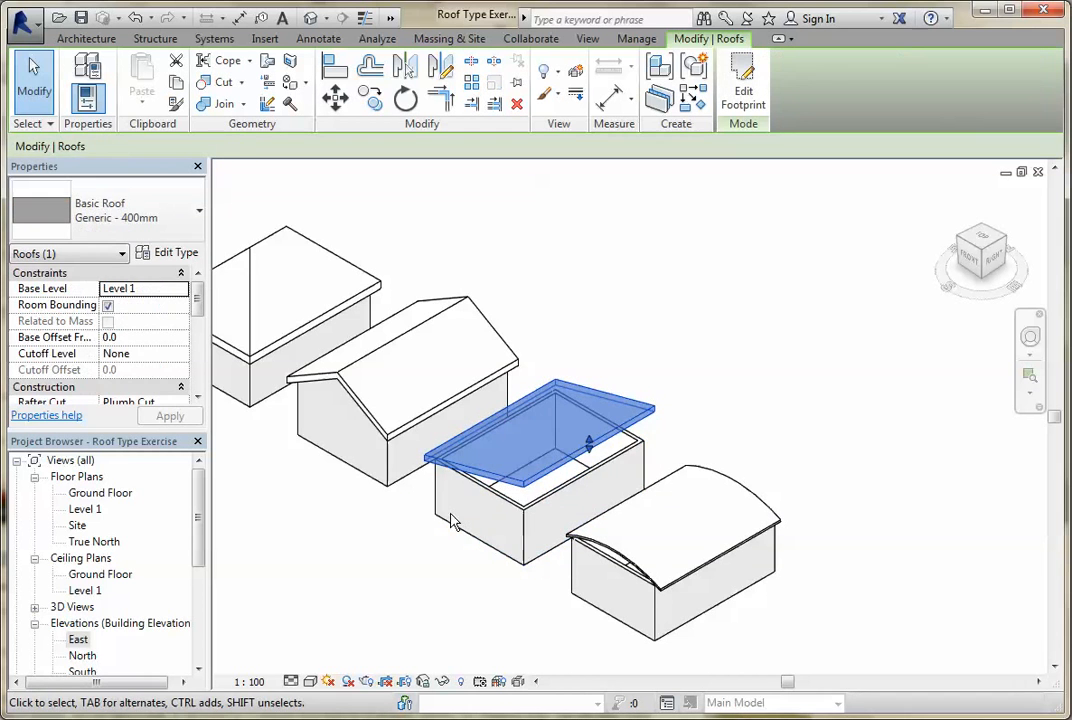
left_click(307, 632)
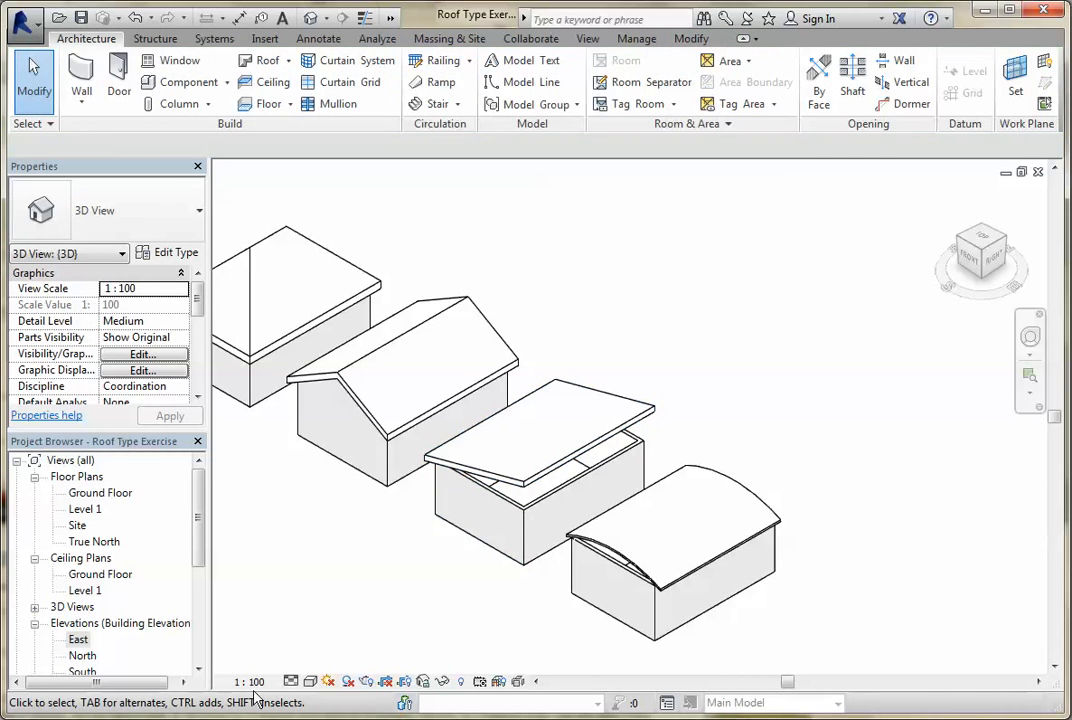
Attach the tops of the third building's front, back and high-side walls to the single-slope roof.
left_click(488, 502)
left_click(628, 444, "ctrl")
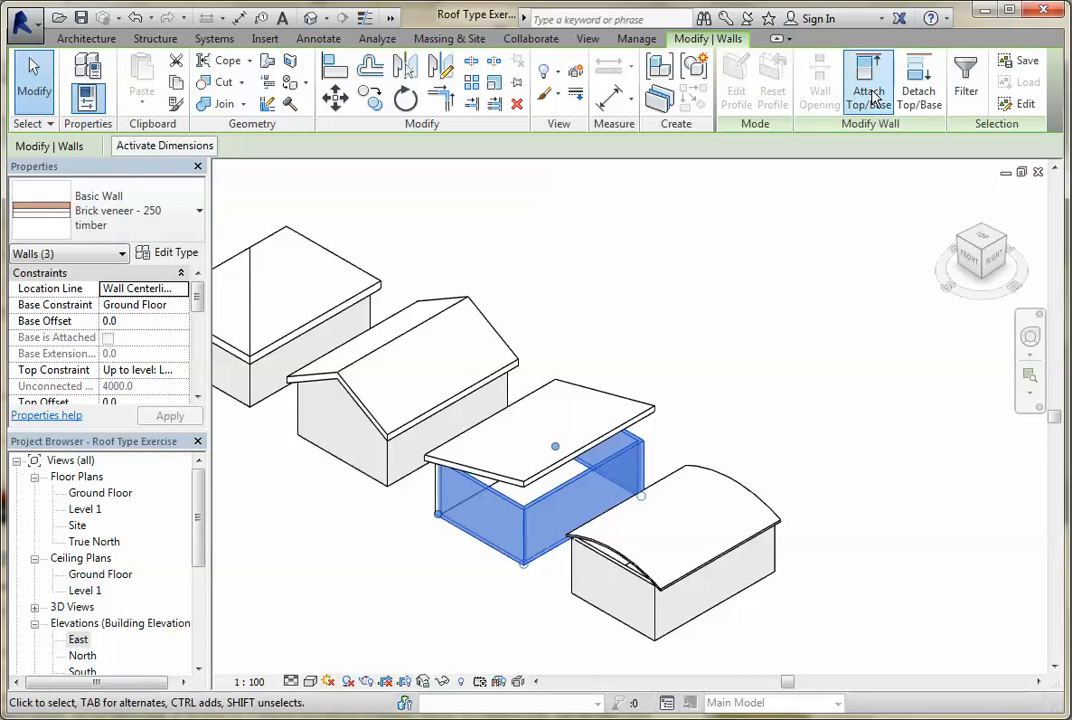
left_click(868, 92)
left_click(531, 478)
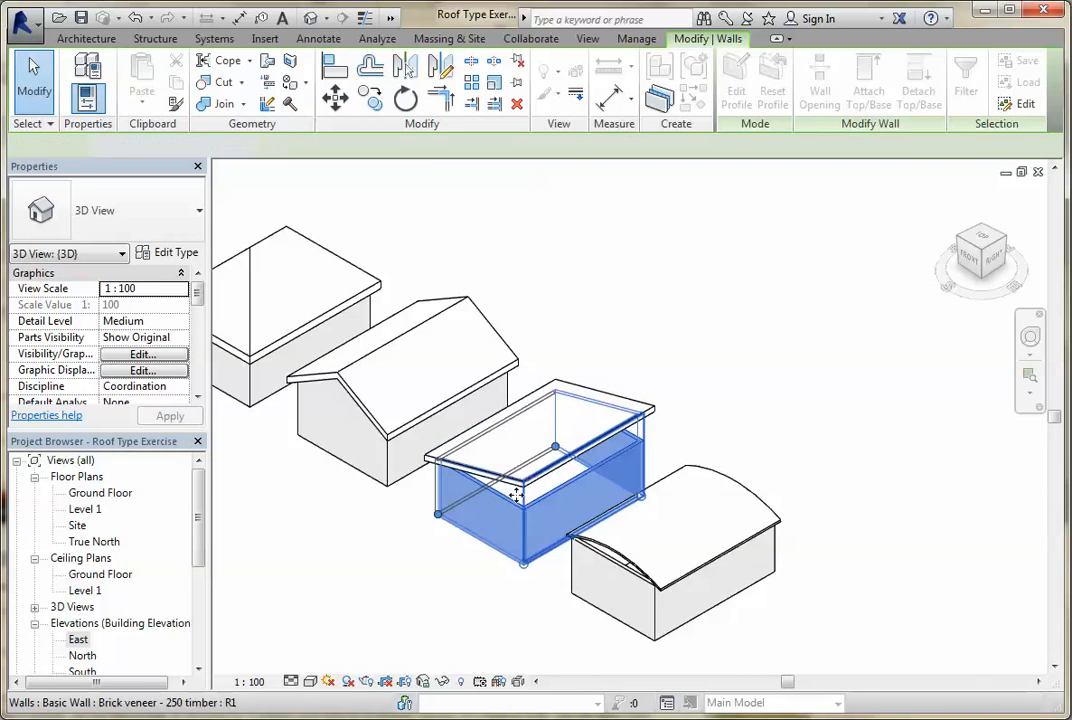
Attach the top of the fourth building's front end wall to the curved extrusion roof.
left_click(614, 573)
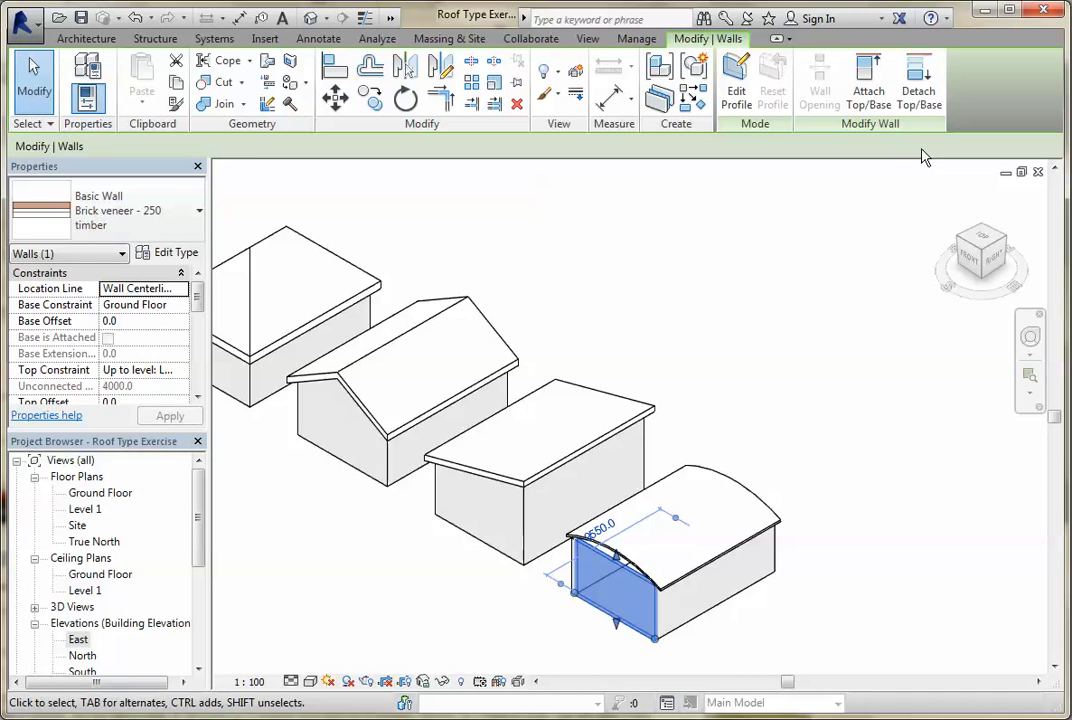
left_click(868, 90)
left_click(600, 553)
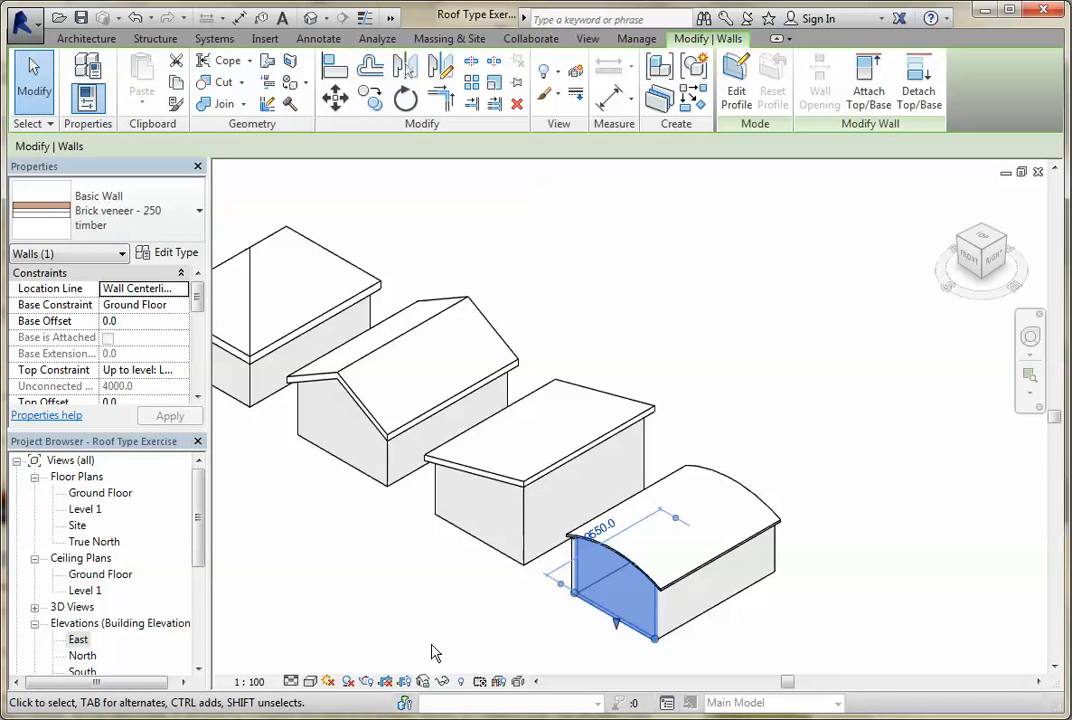
left_click(402, 585)
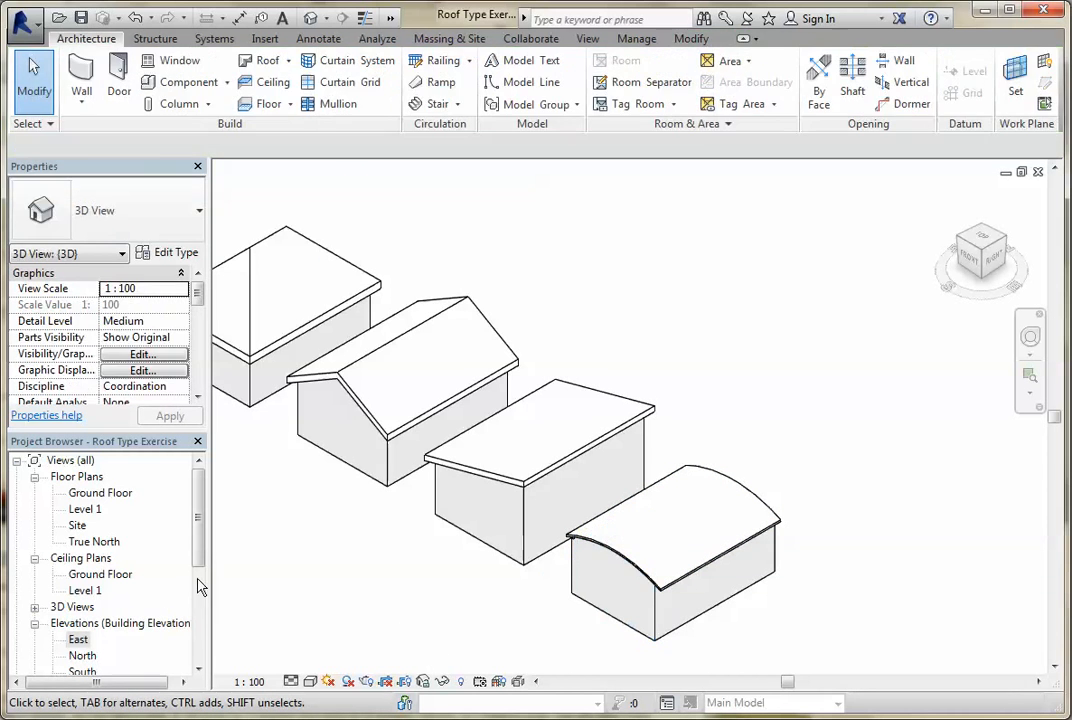
Examine how the walls meet the four roofs in the North and South elevations.
left_click_drag(199, 545, 199, 593)
left_click(78, 541)
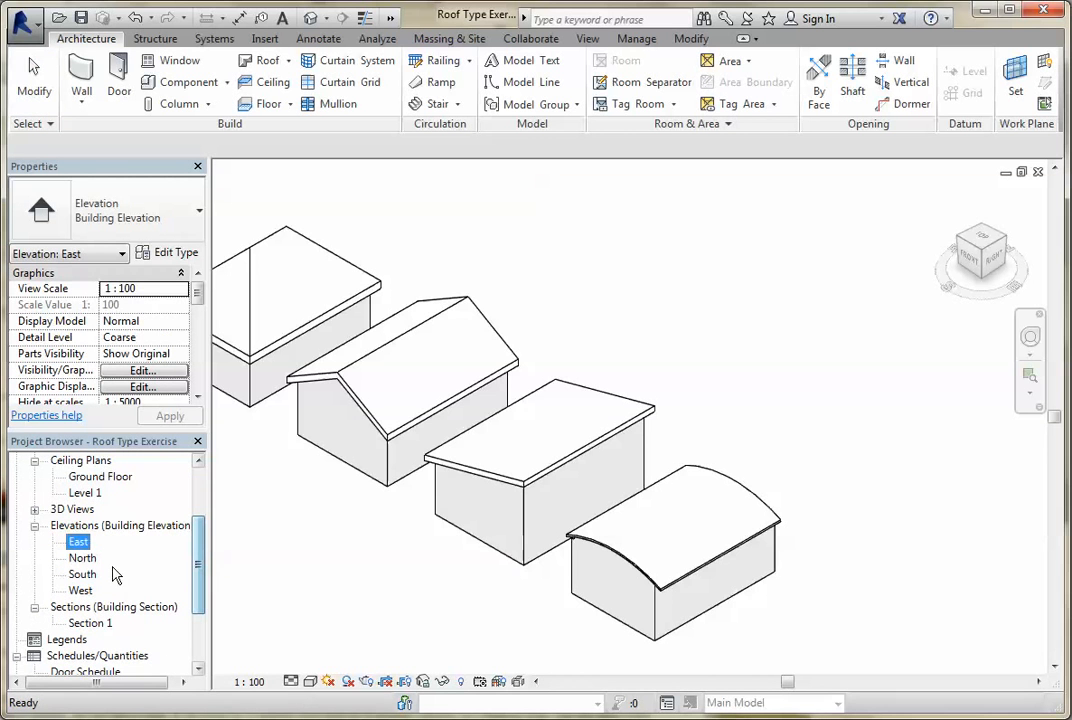
double_click(83, 559)
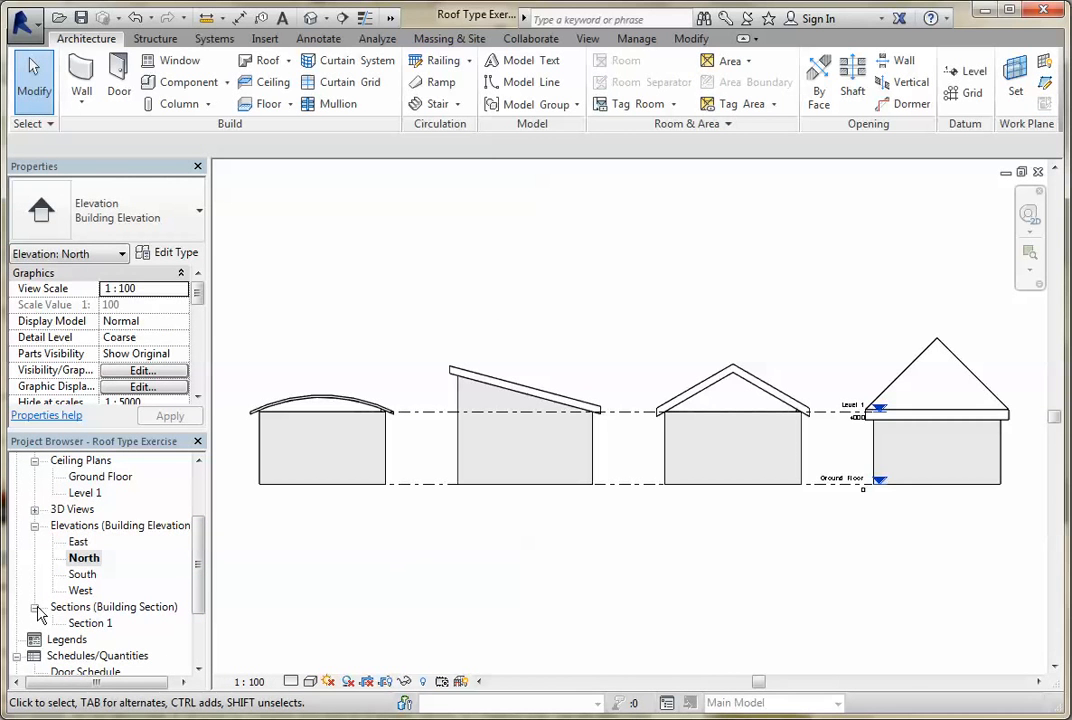
double_click(80, 576)
scroll(479, 529, "down", 3)
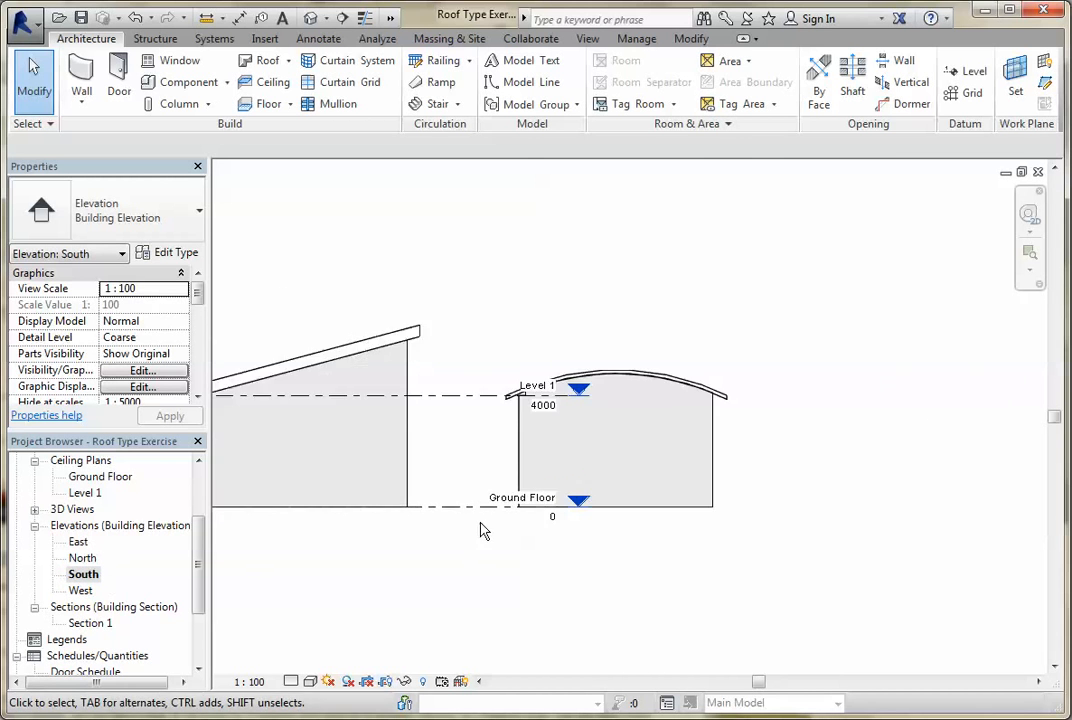
middle_click_drag(441, 590, 718, 588)
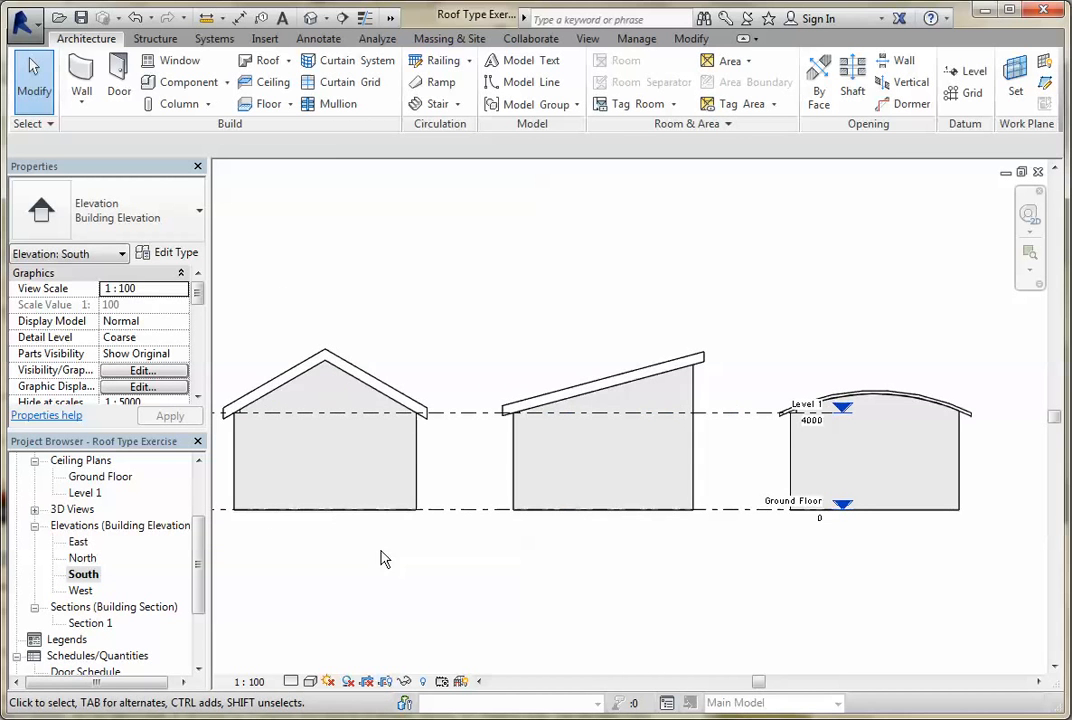
scroll(362, 594, "down", 1)
middle_click_drag(362, 594, 570, 589)
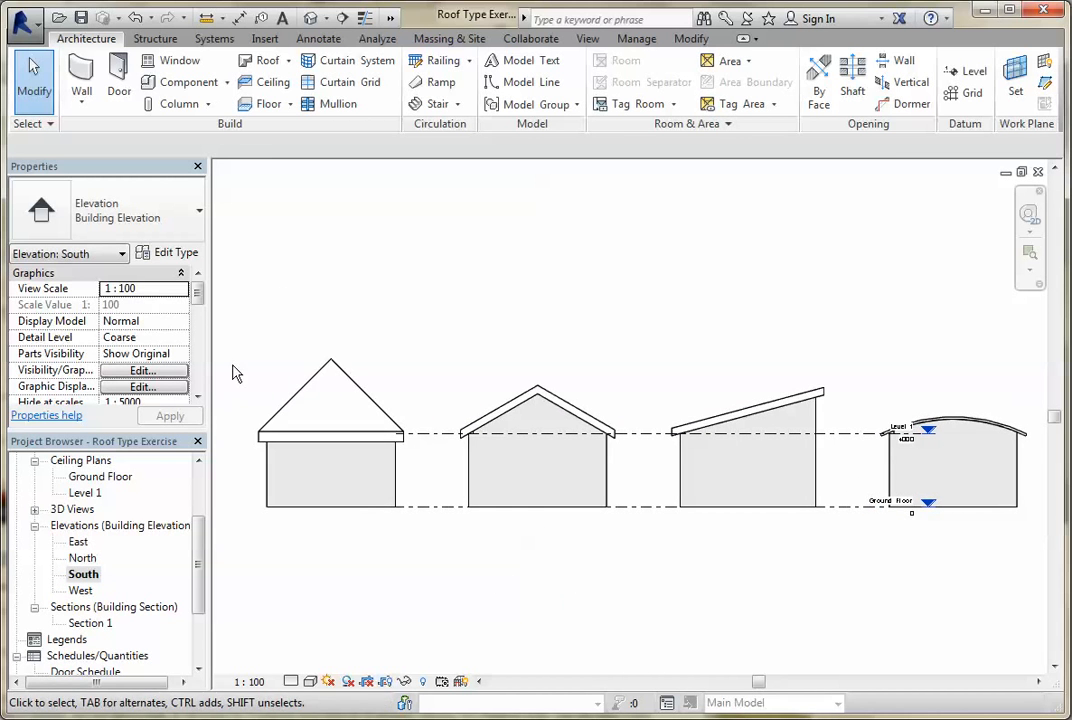